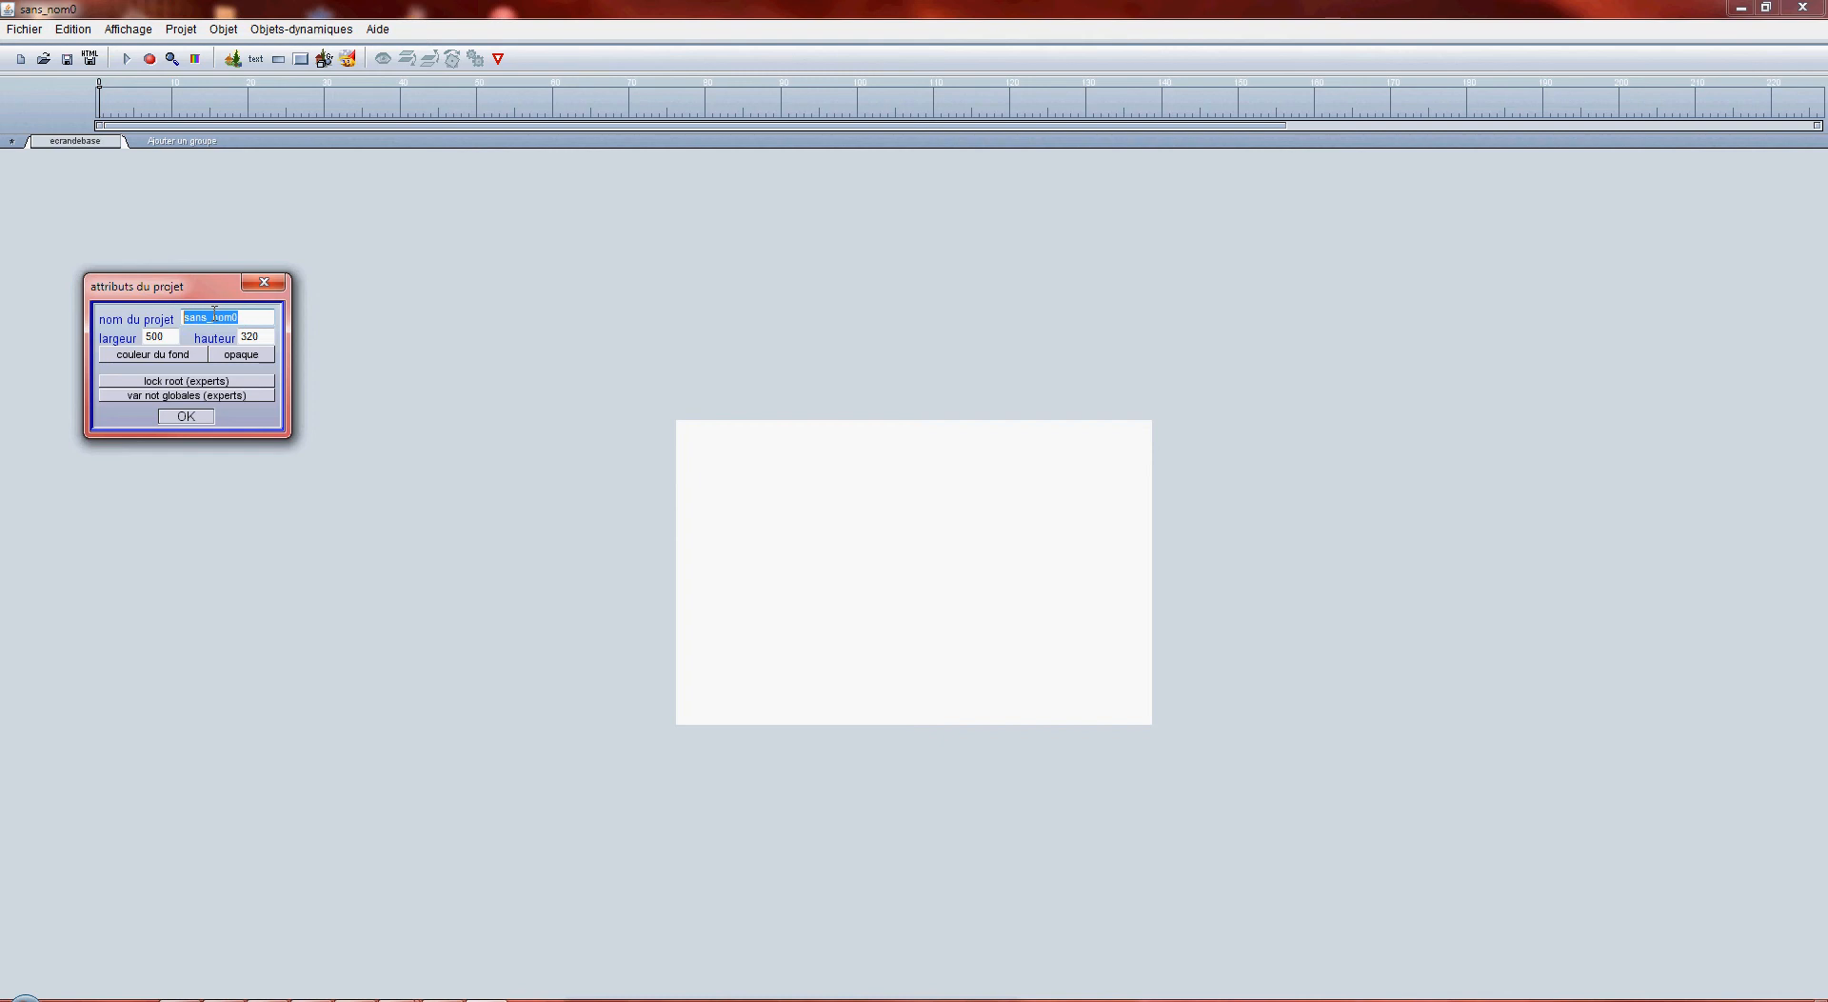
- Configure the project as automfeuillage with a width of 800 and a height of 600, and save it
text(automfeuillage)
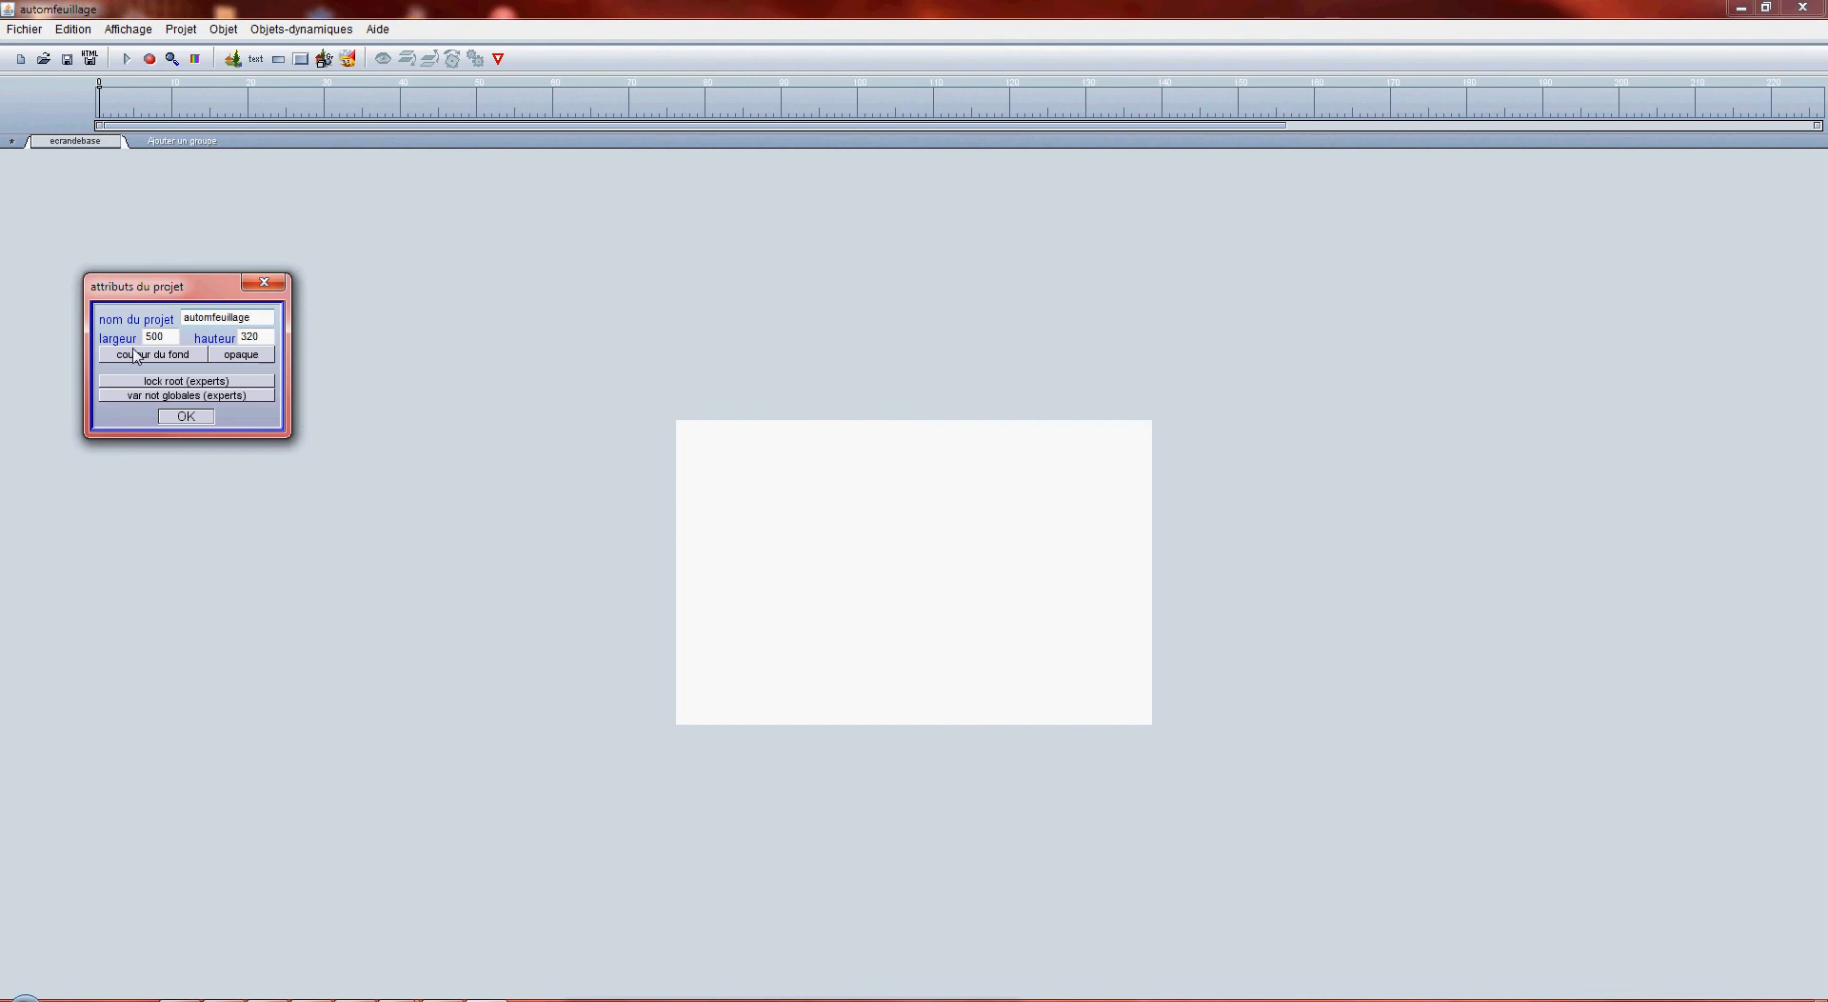
key(Tab)
text(800)
key(Tab)
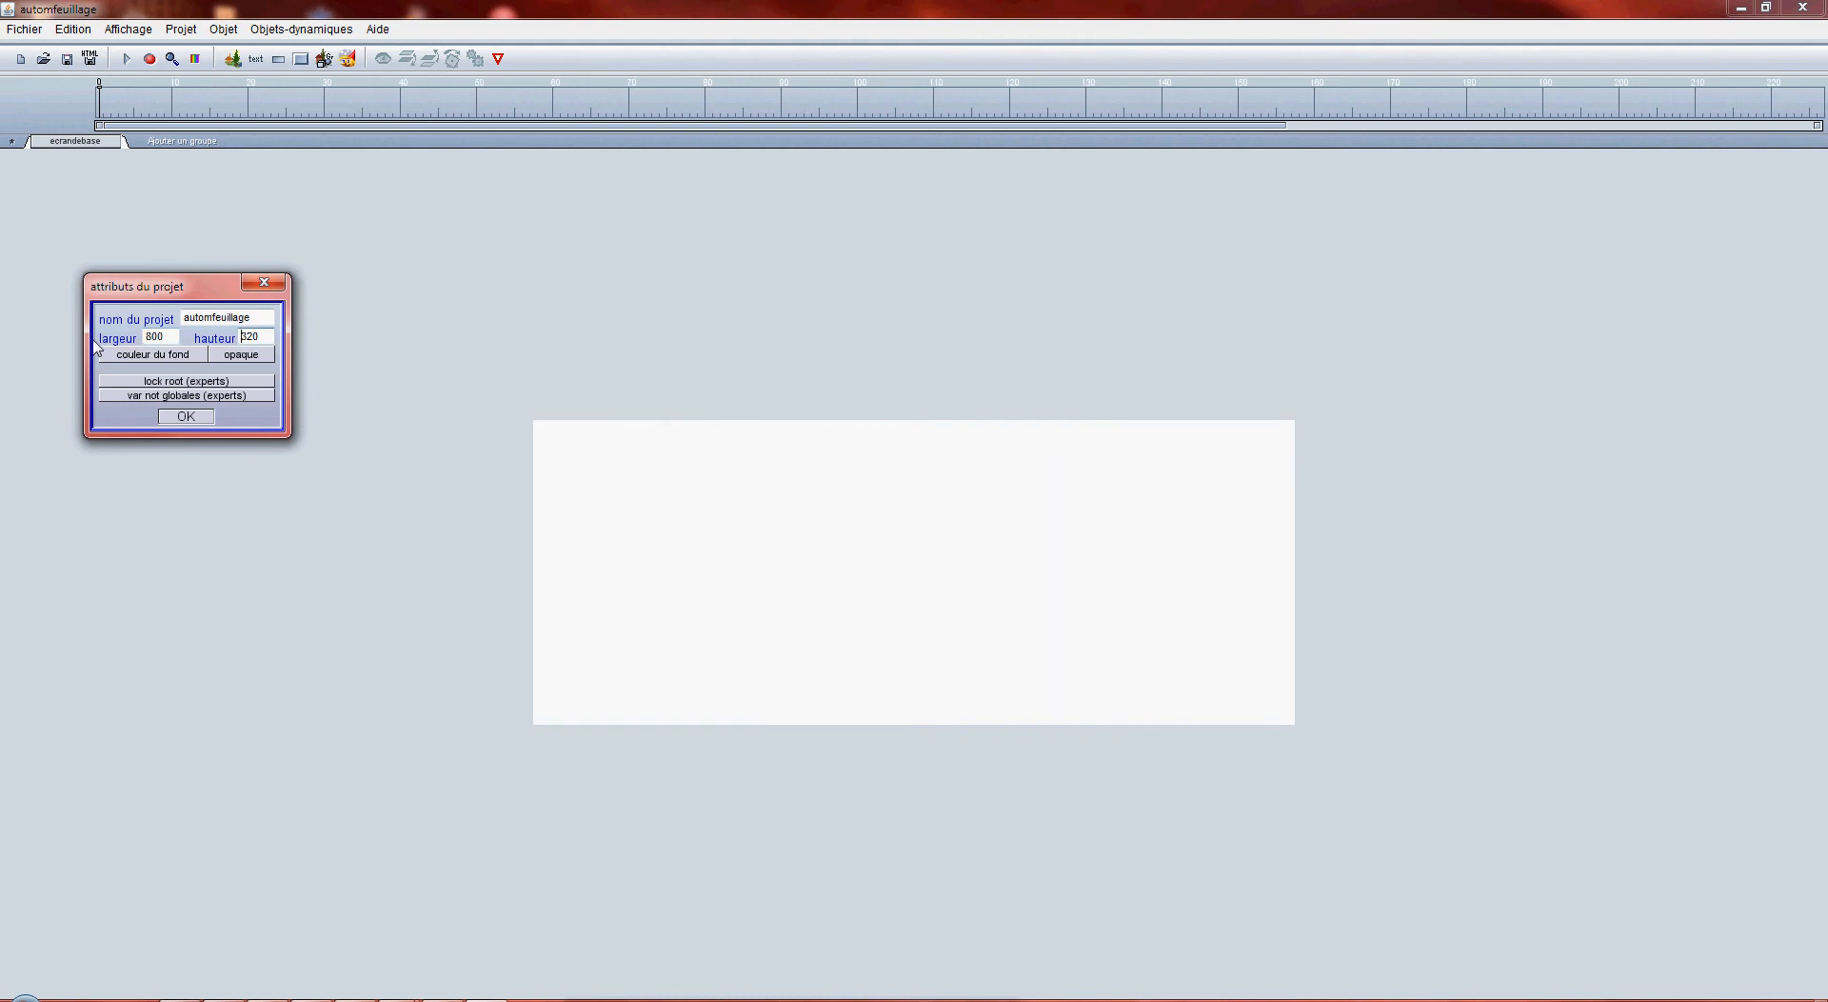
key(Delete)
key(Delete)
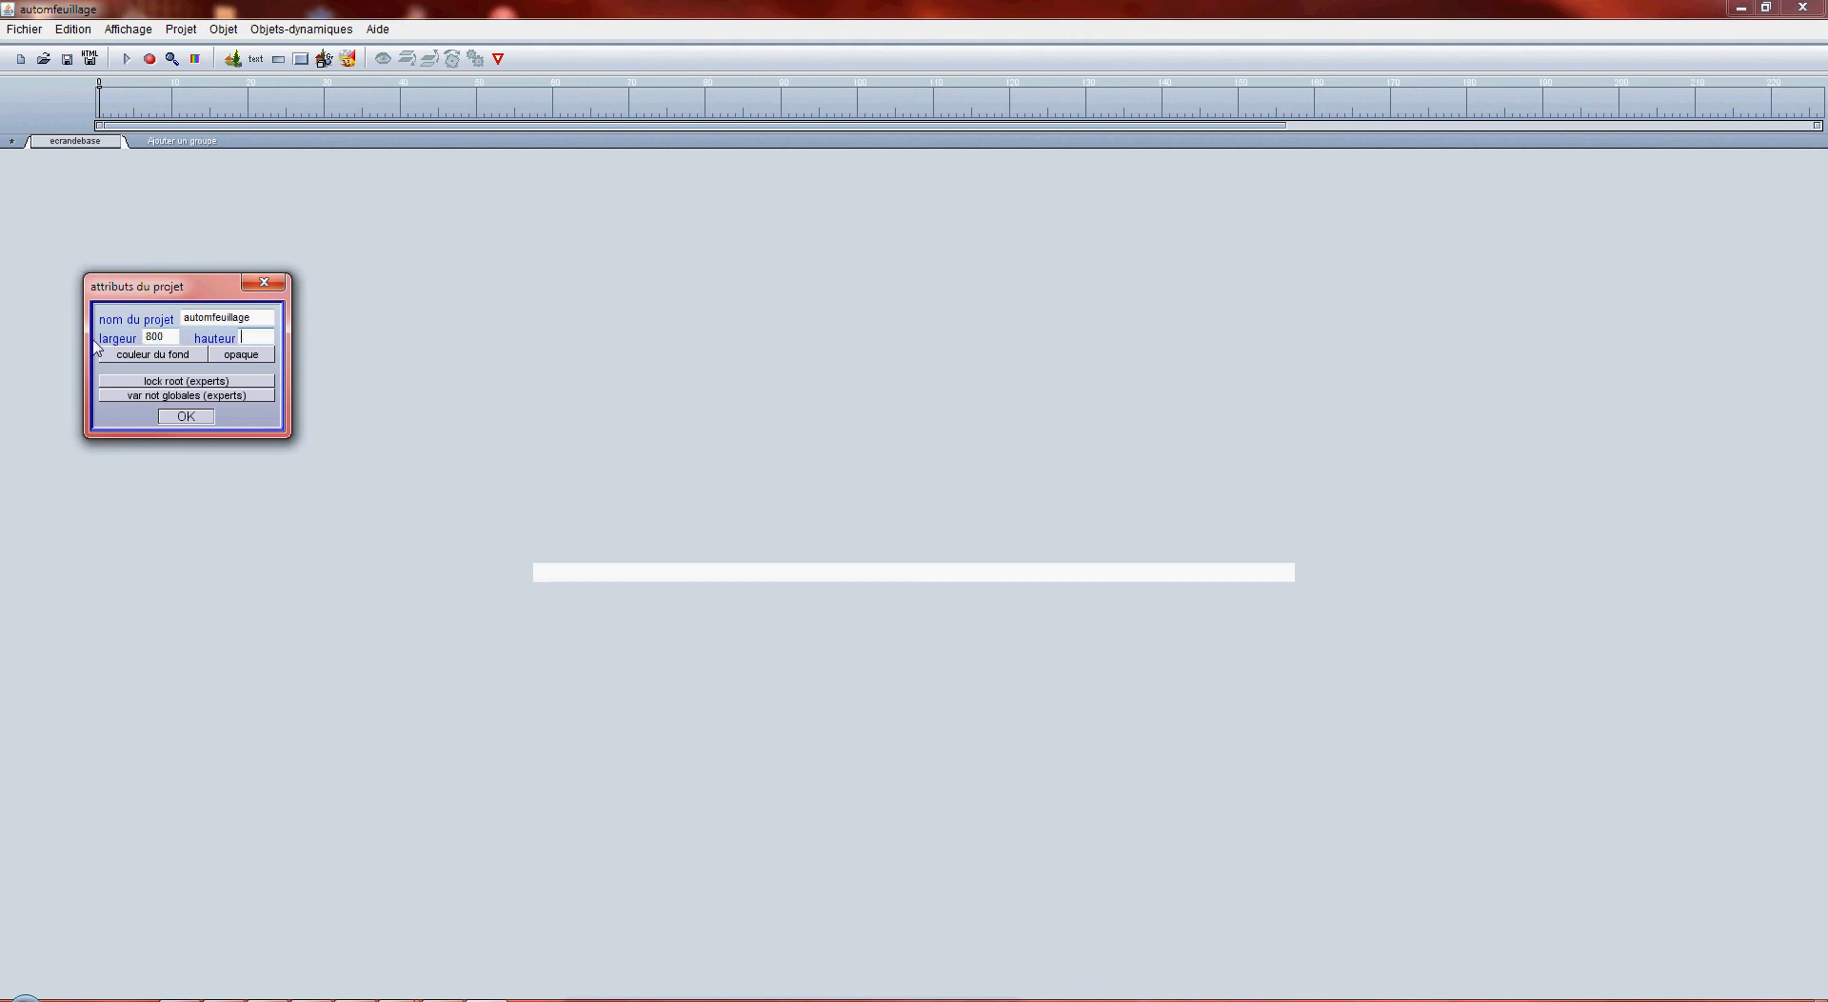
text(600)
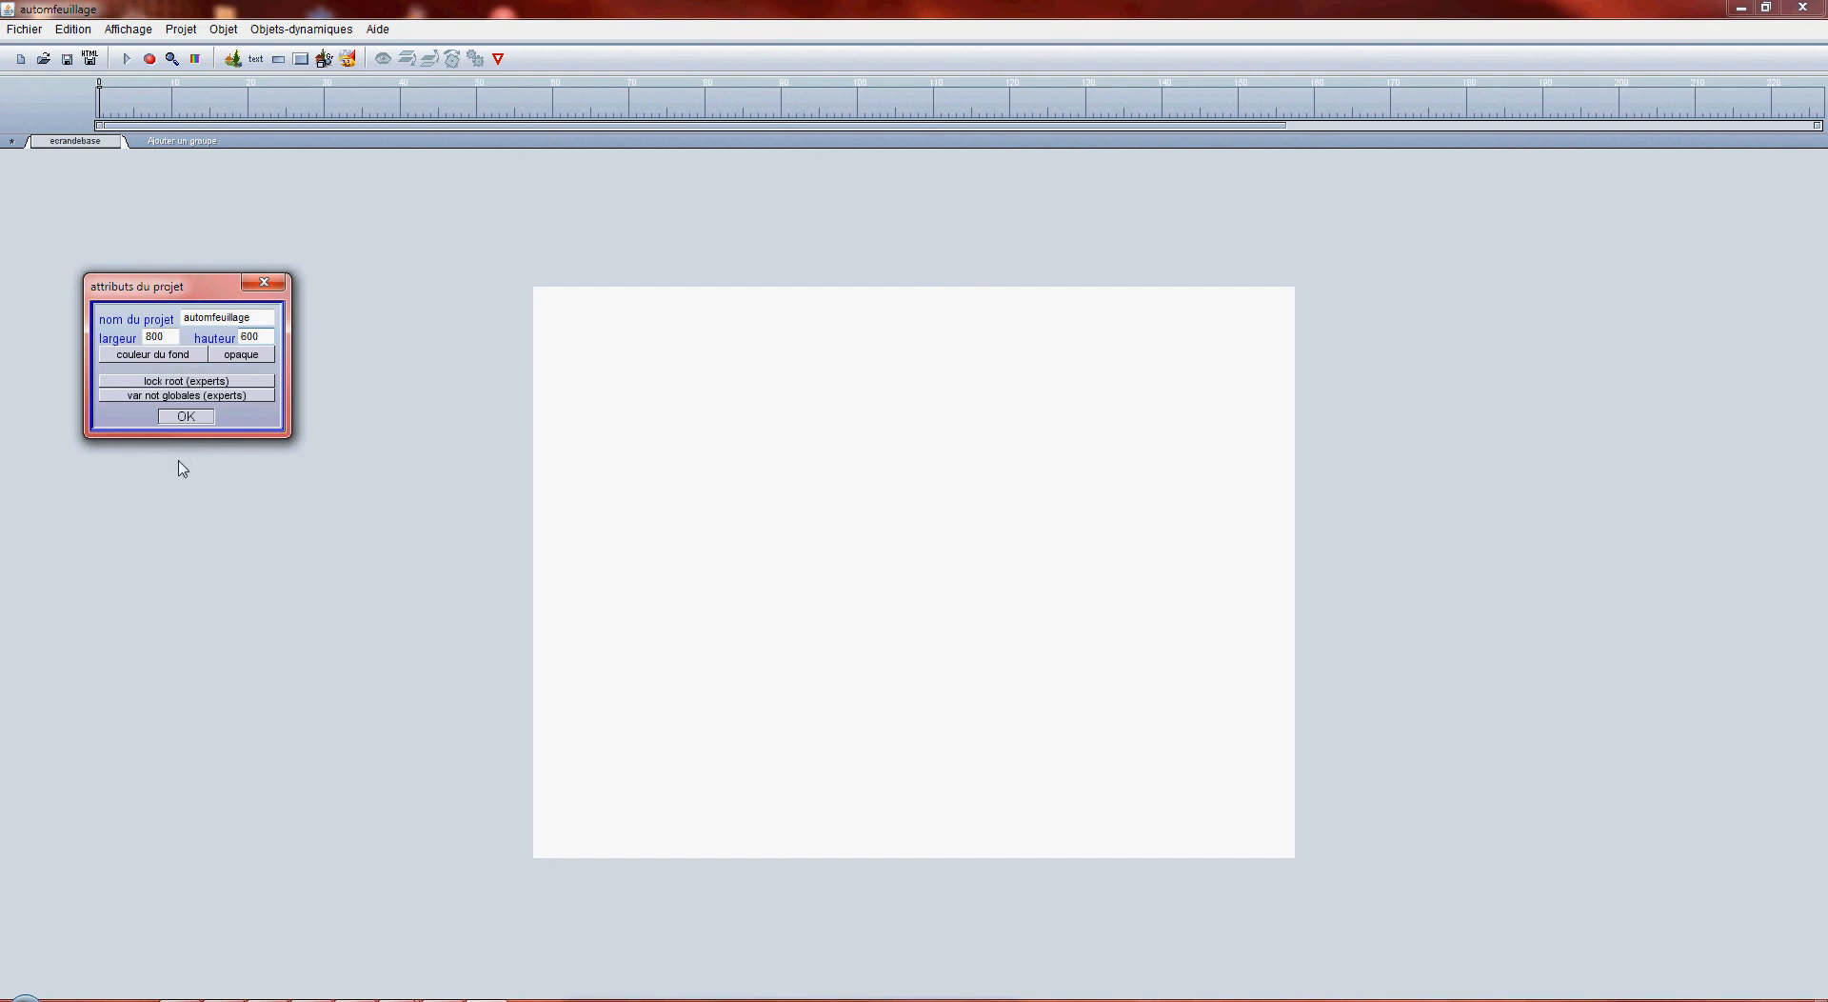
click(189, 418)
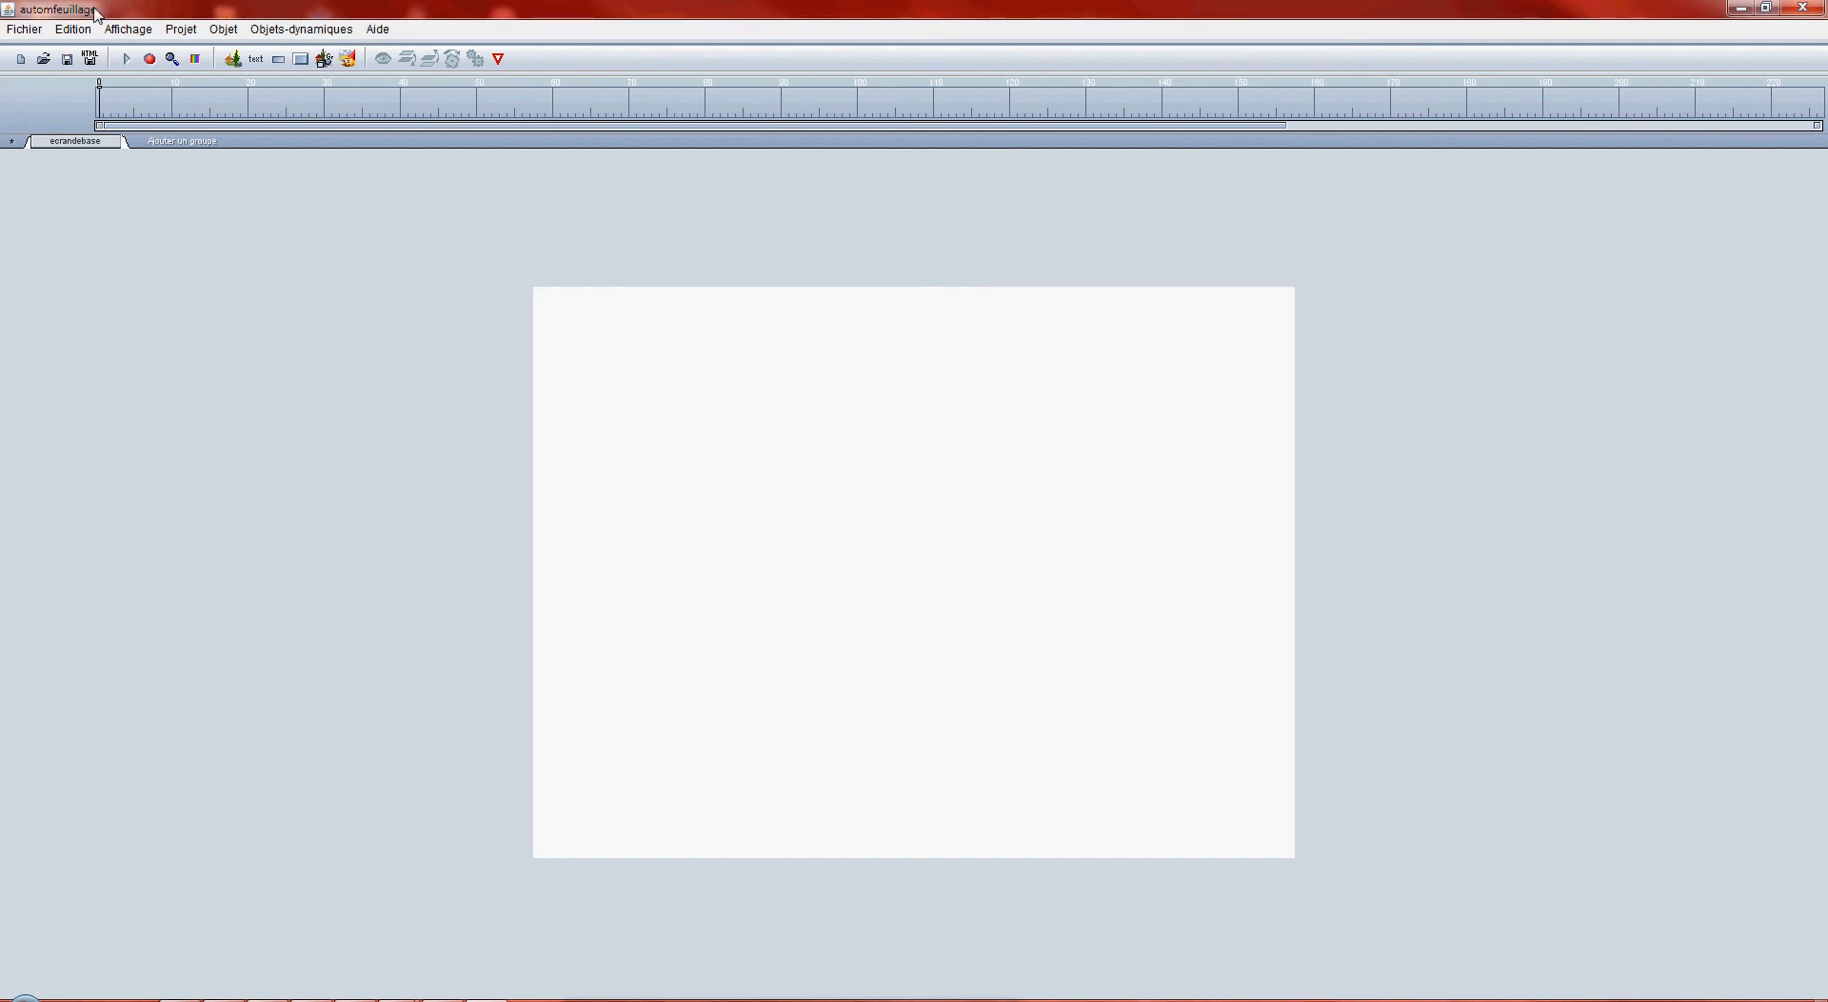
click(66, 61)
- Add the background image fond.jpg from the 3èmetuto folder inside Forum Creating Fantasy Worlds
click(234, 61)
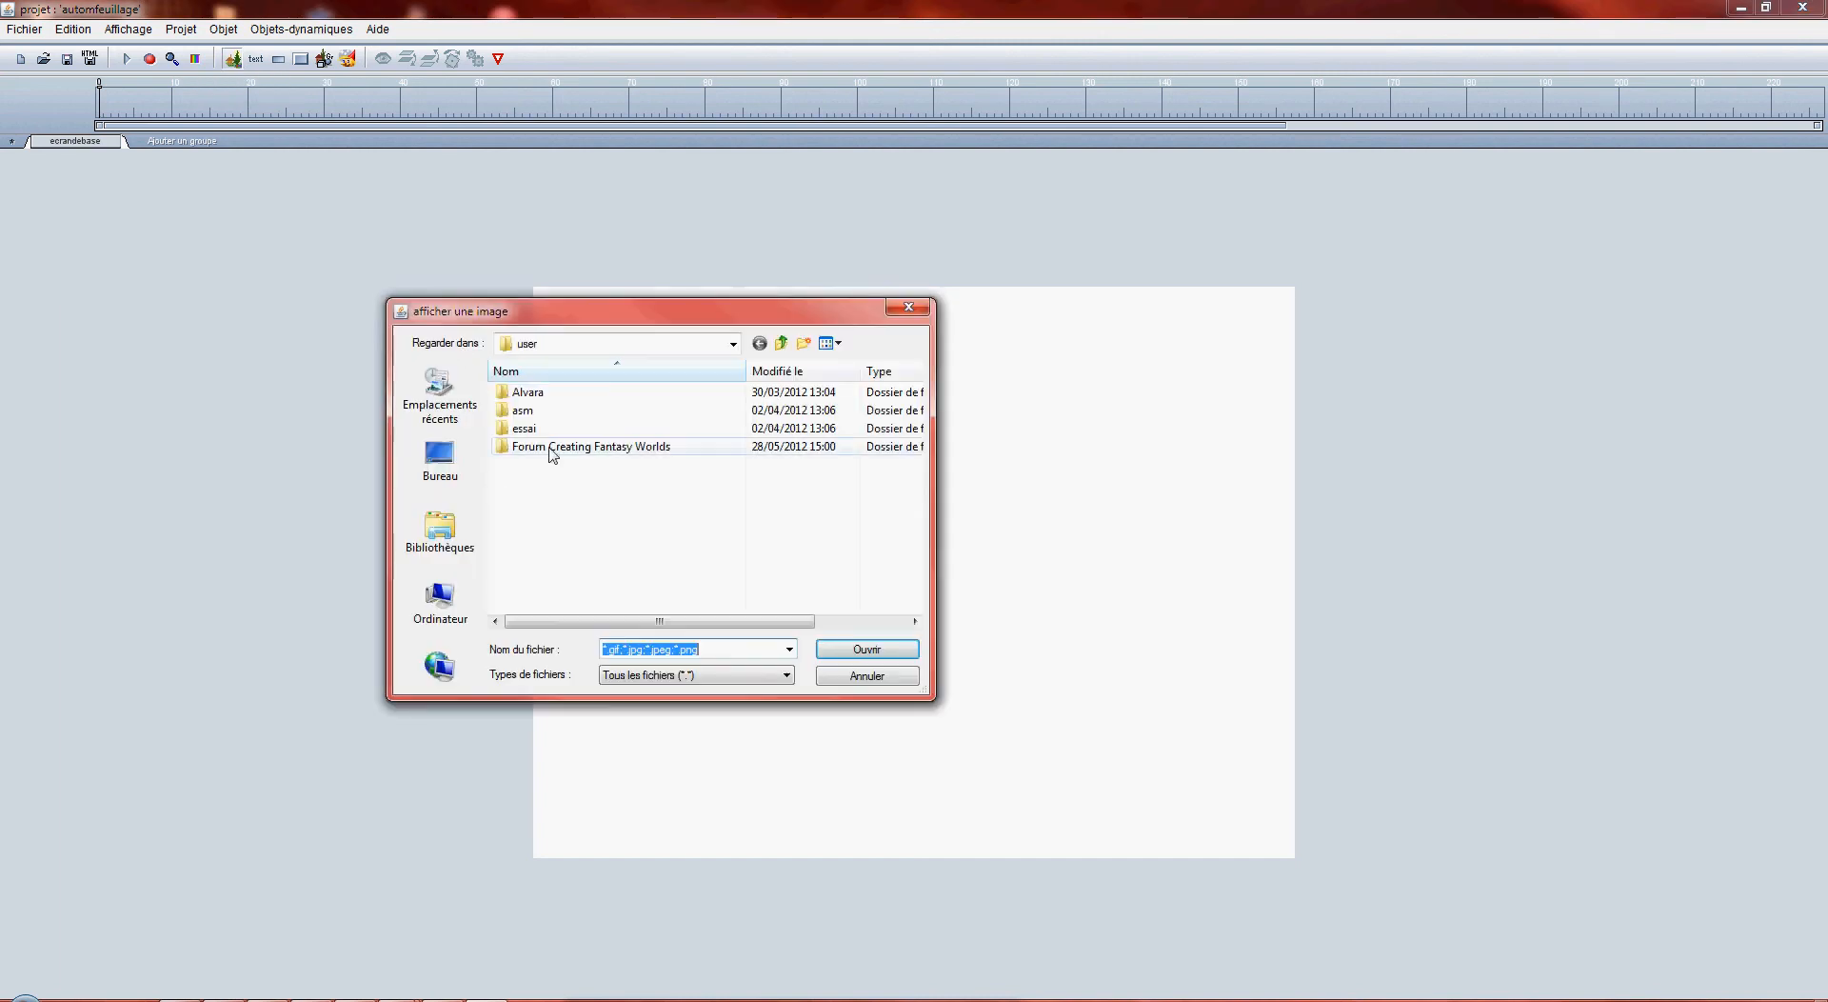
double_click(581, 447)
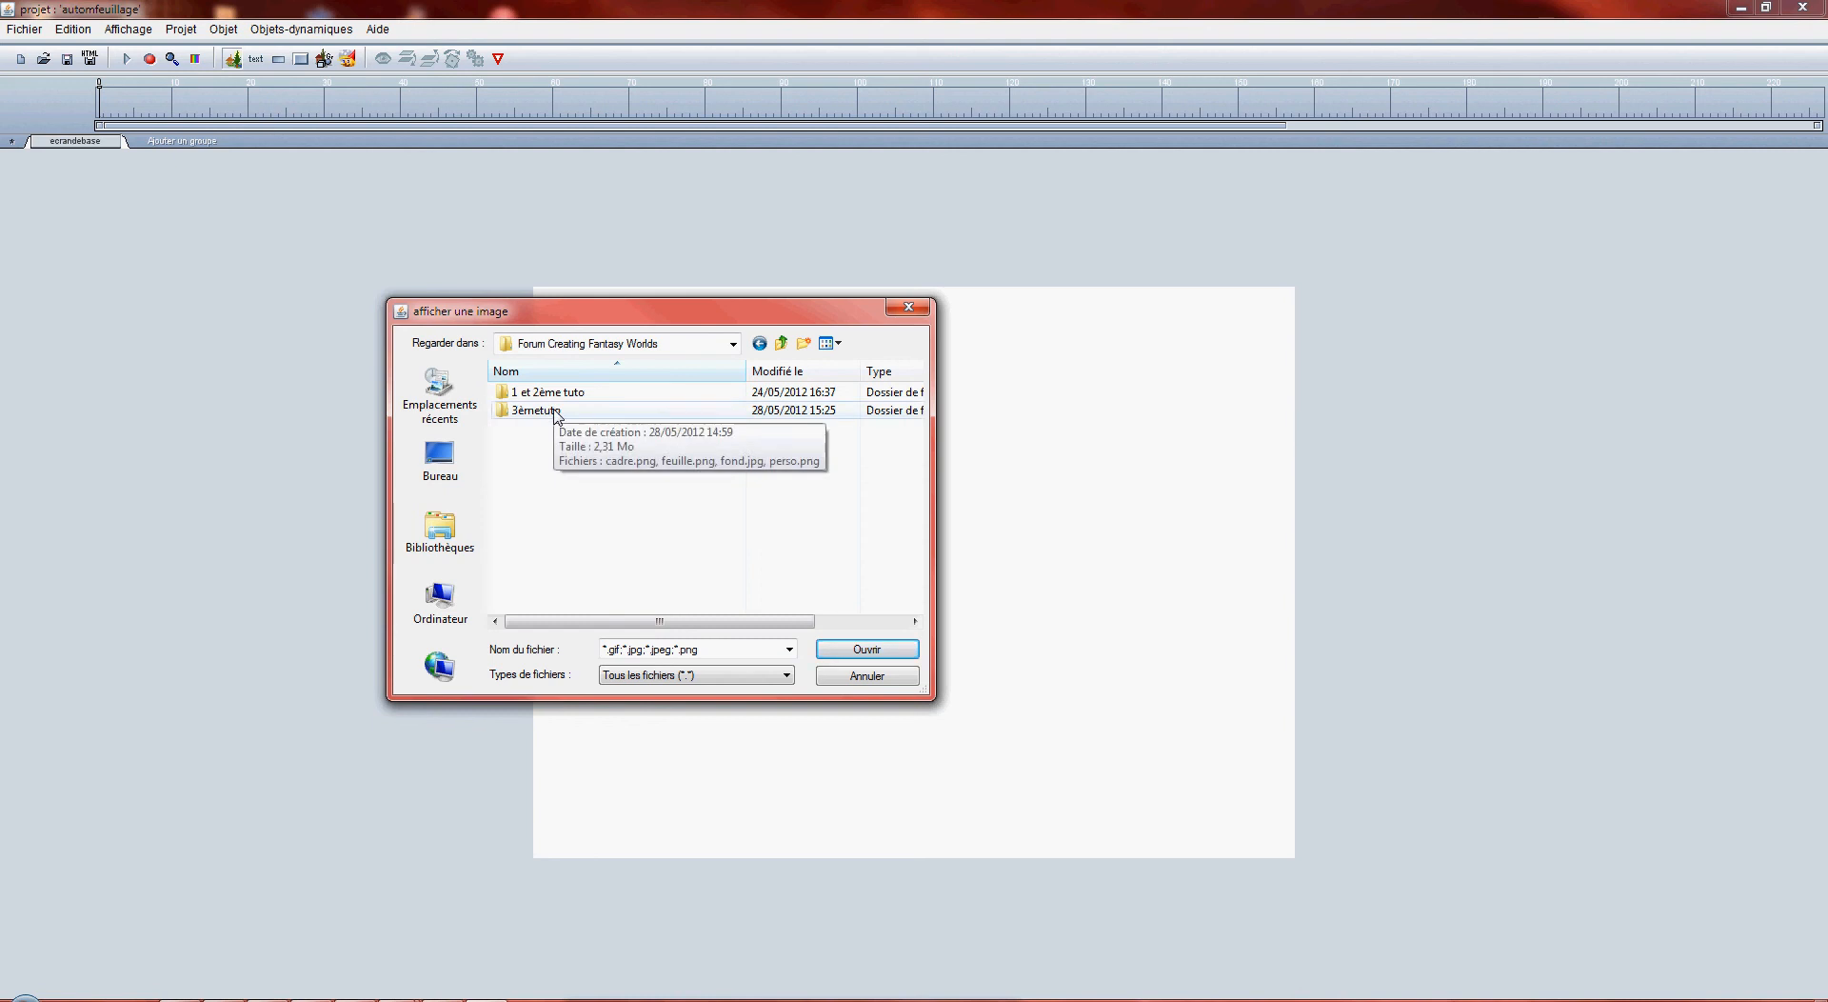
double_click(553, 410)
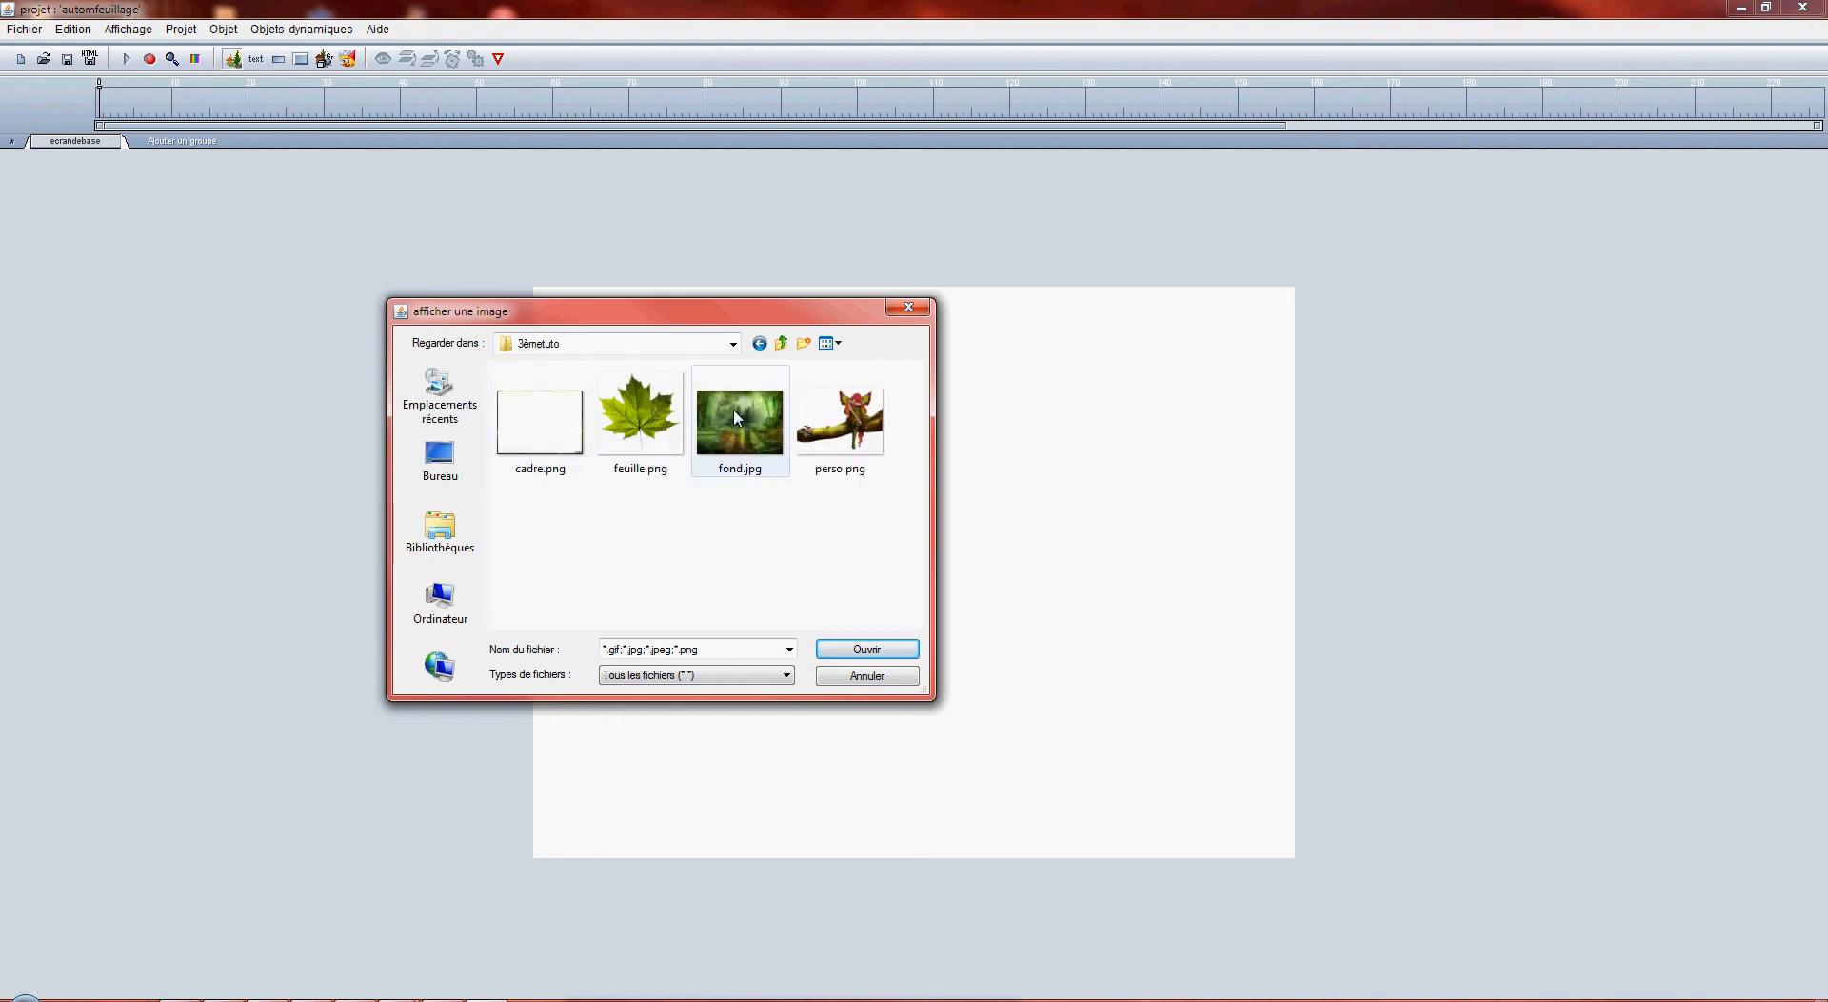
click(743, 458)
click(861, 650)
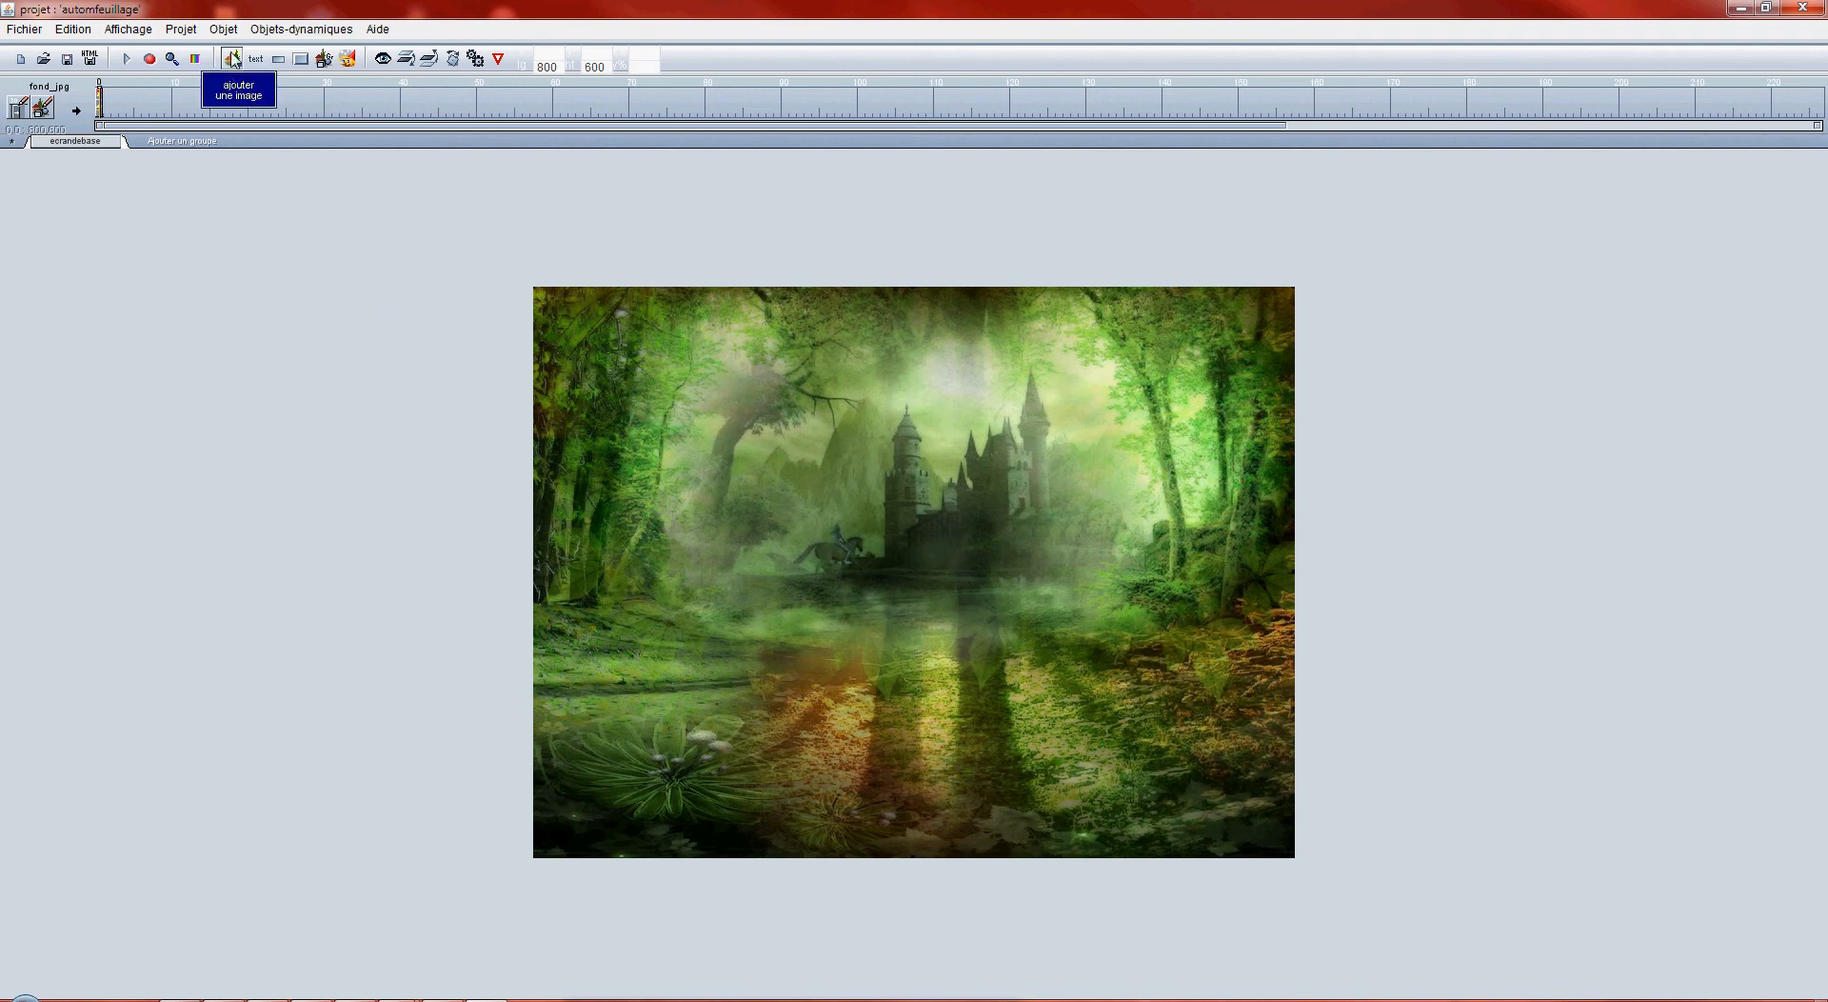
- Add the character image perso.png from the 3èmetuto folder on top of the background
click(232, 59)
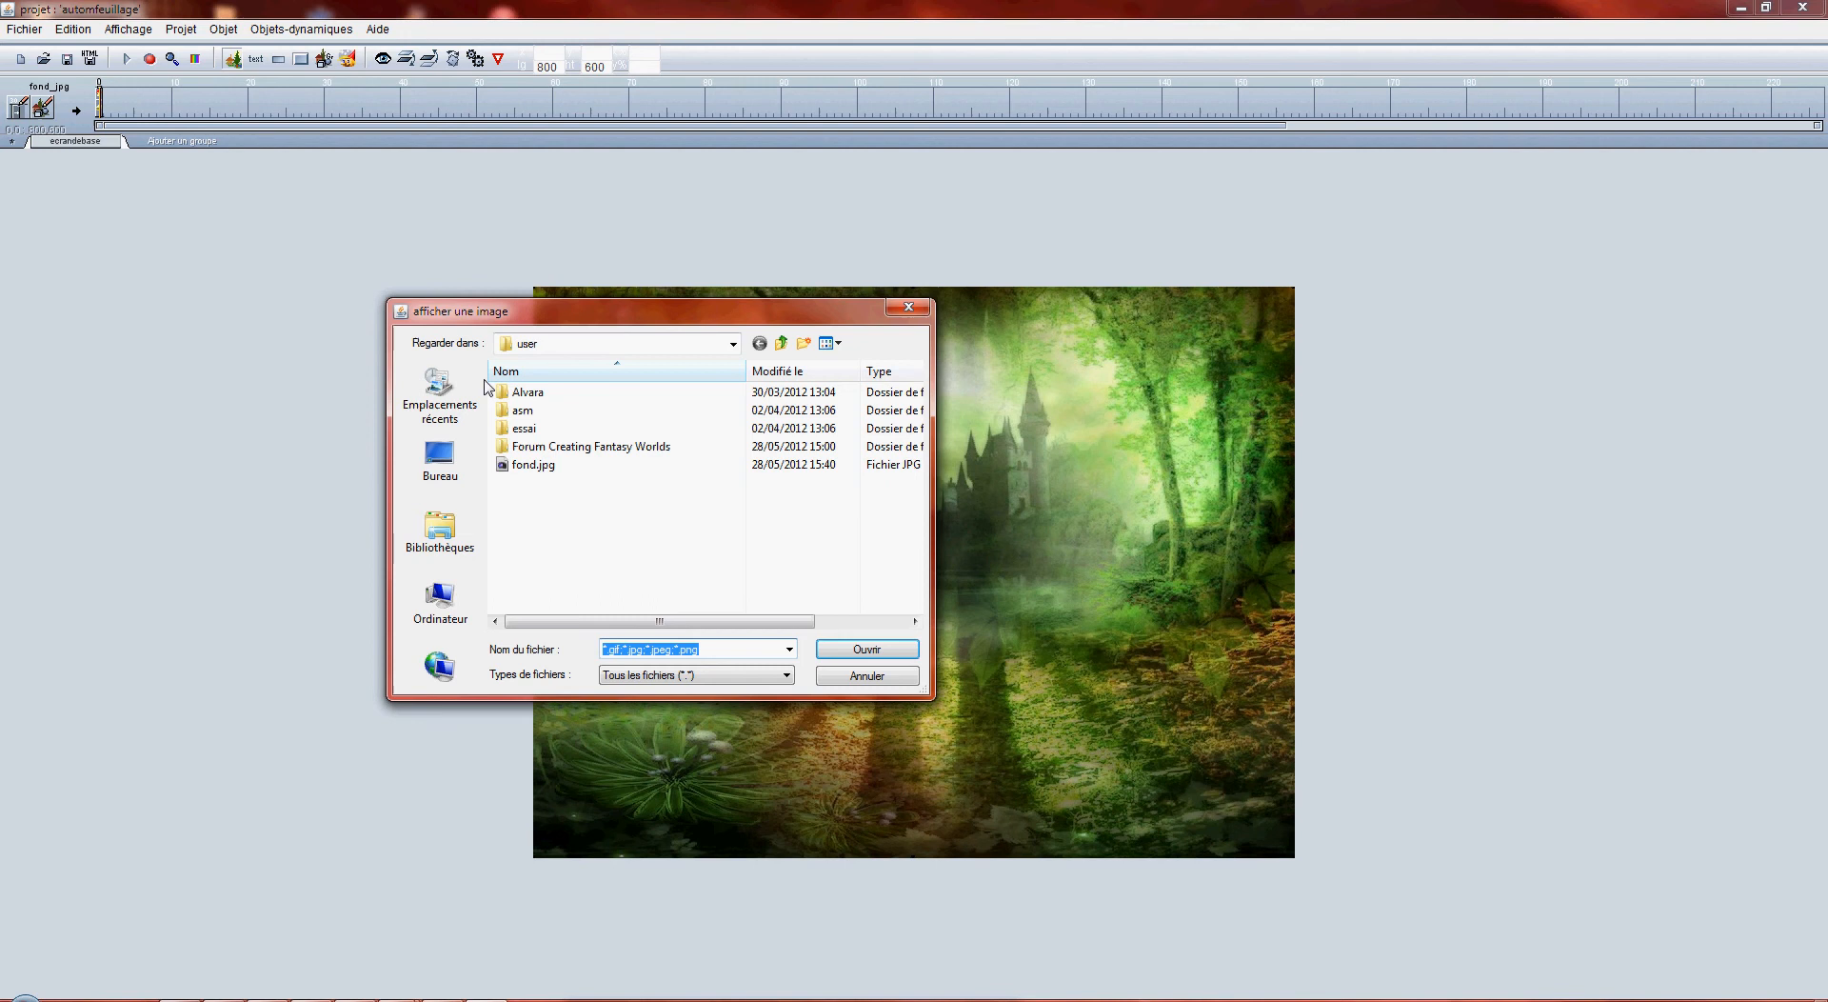
double_click(548, 447)
double_click(536, 411)
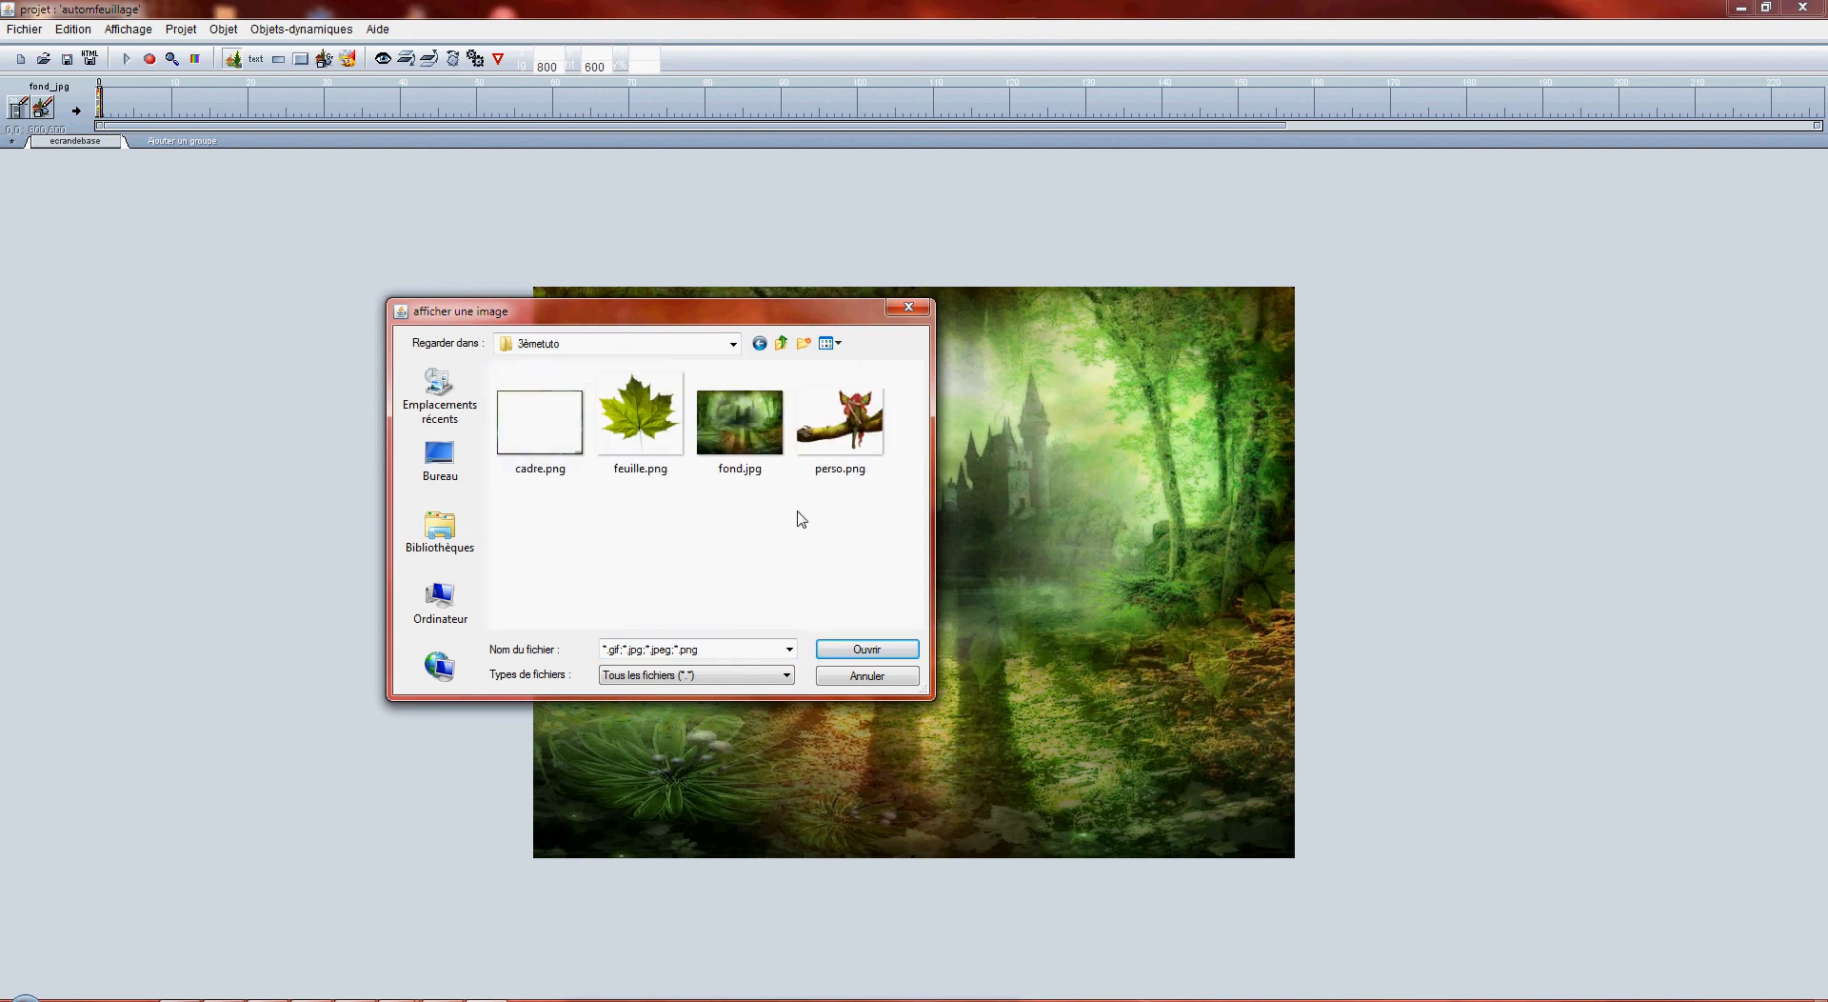
click(842, 419)
click(864, 651)
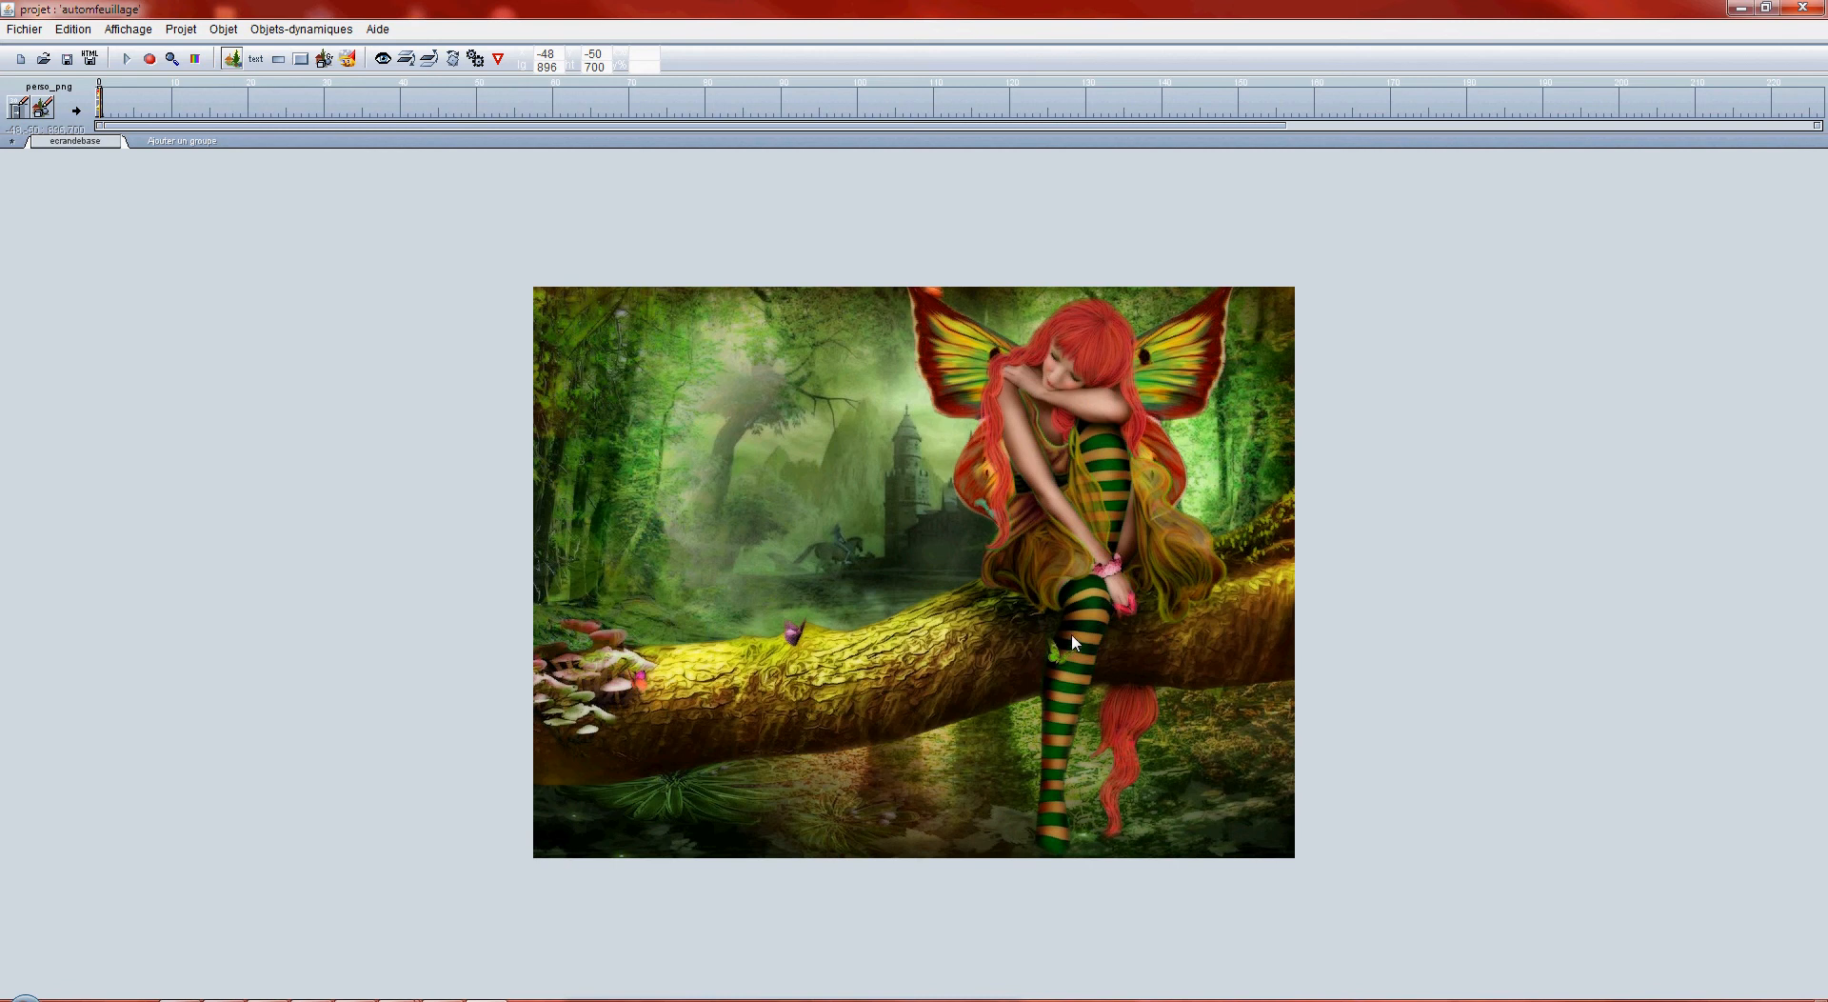
- Nudge the fairy image down to a vertical position of -29
key(Down)
key(Down)
key(Down)
key(Down)
key(Down)
key(Down)
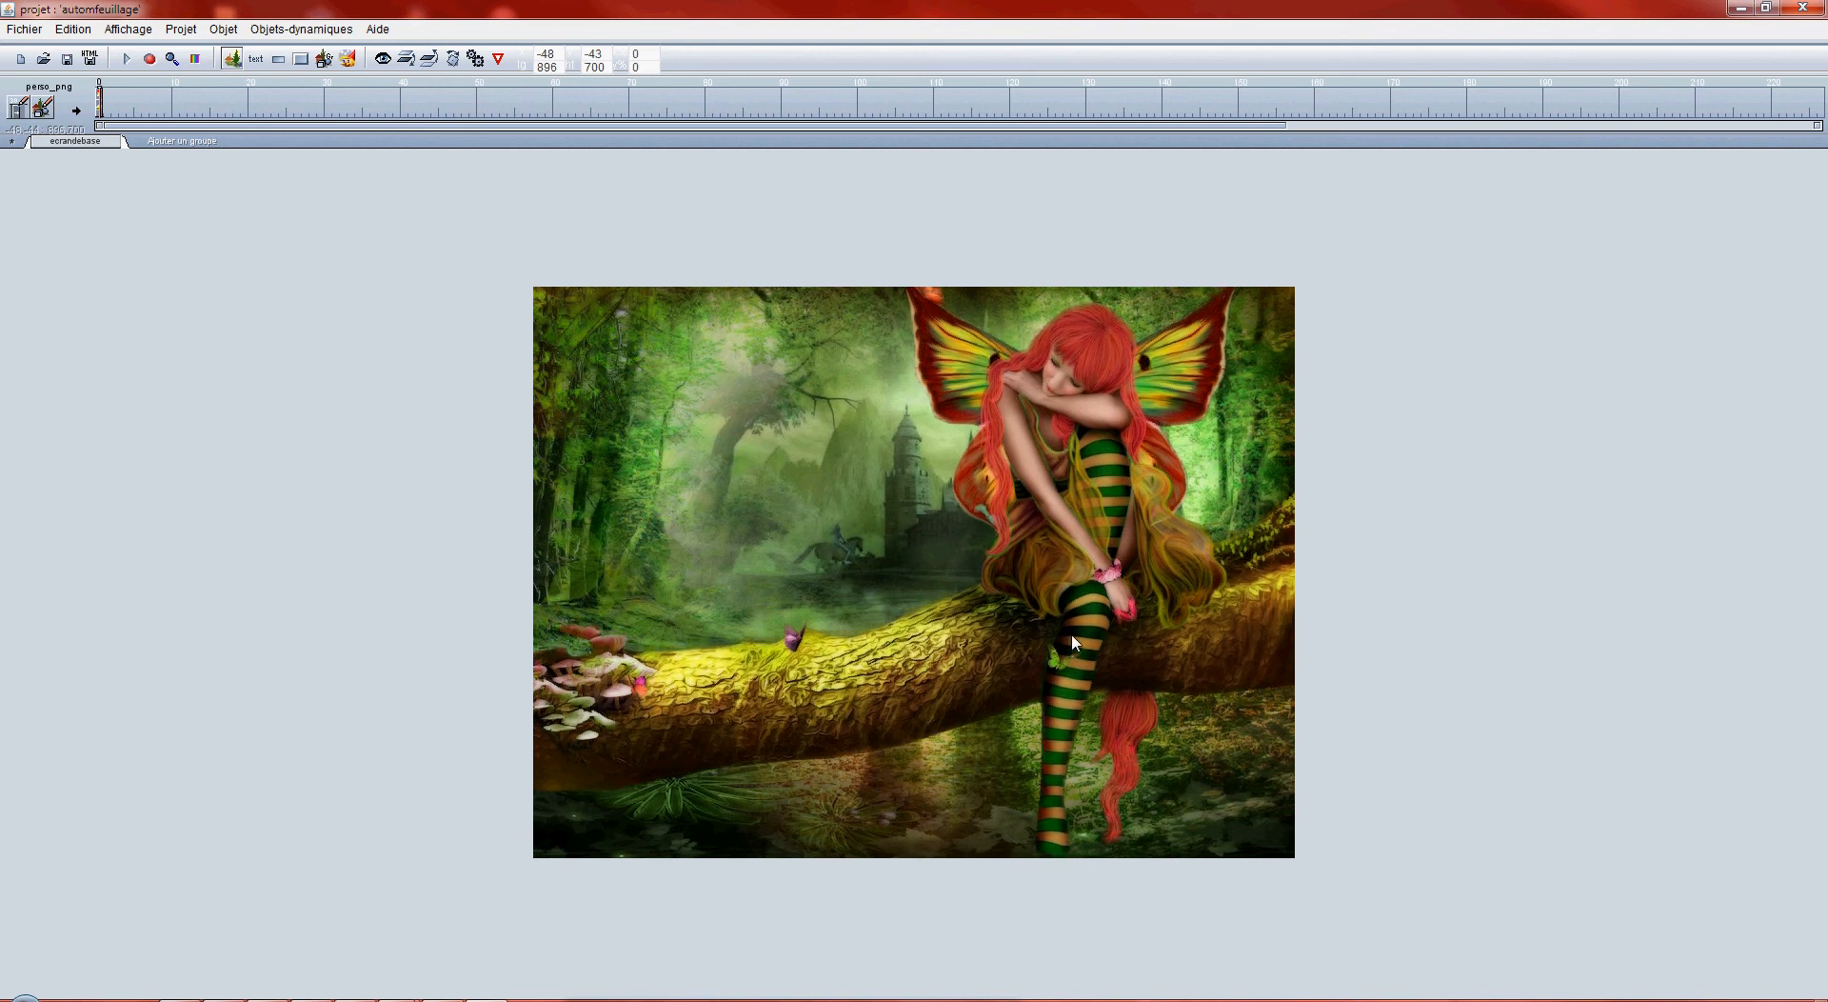
key(Down)
key(Down)
key(Down)
key(Down)
key(Down)
key(Down)
key(Down)
key(Down)
key(Down)
key(Down)
key(Down)
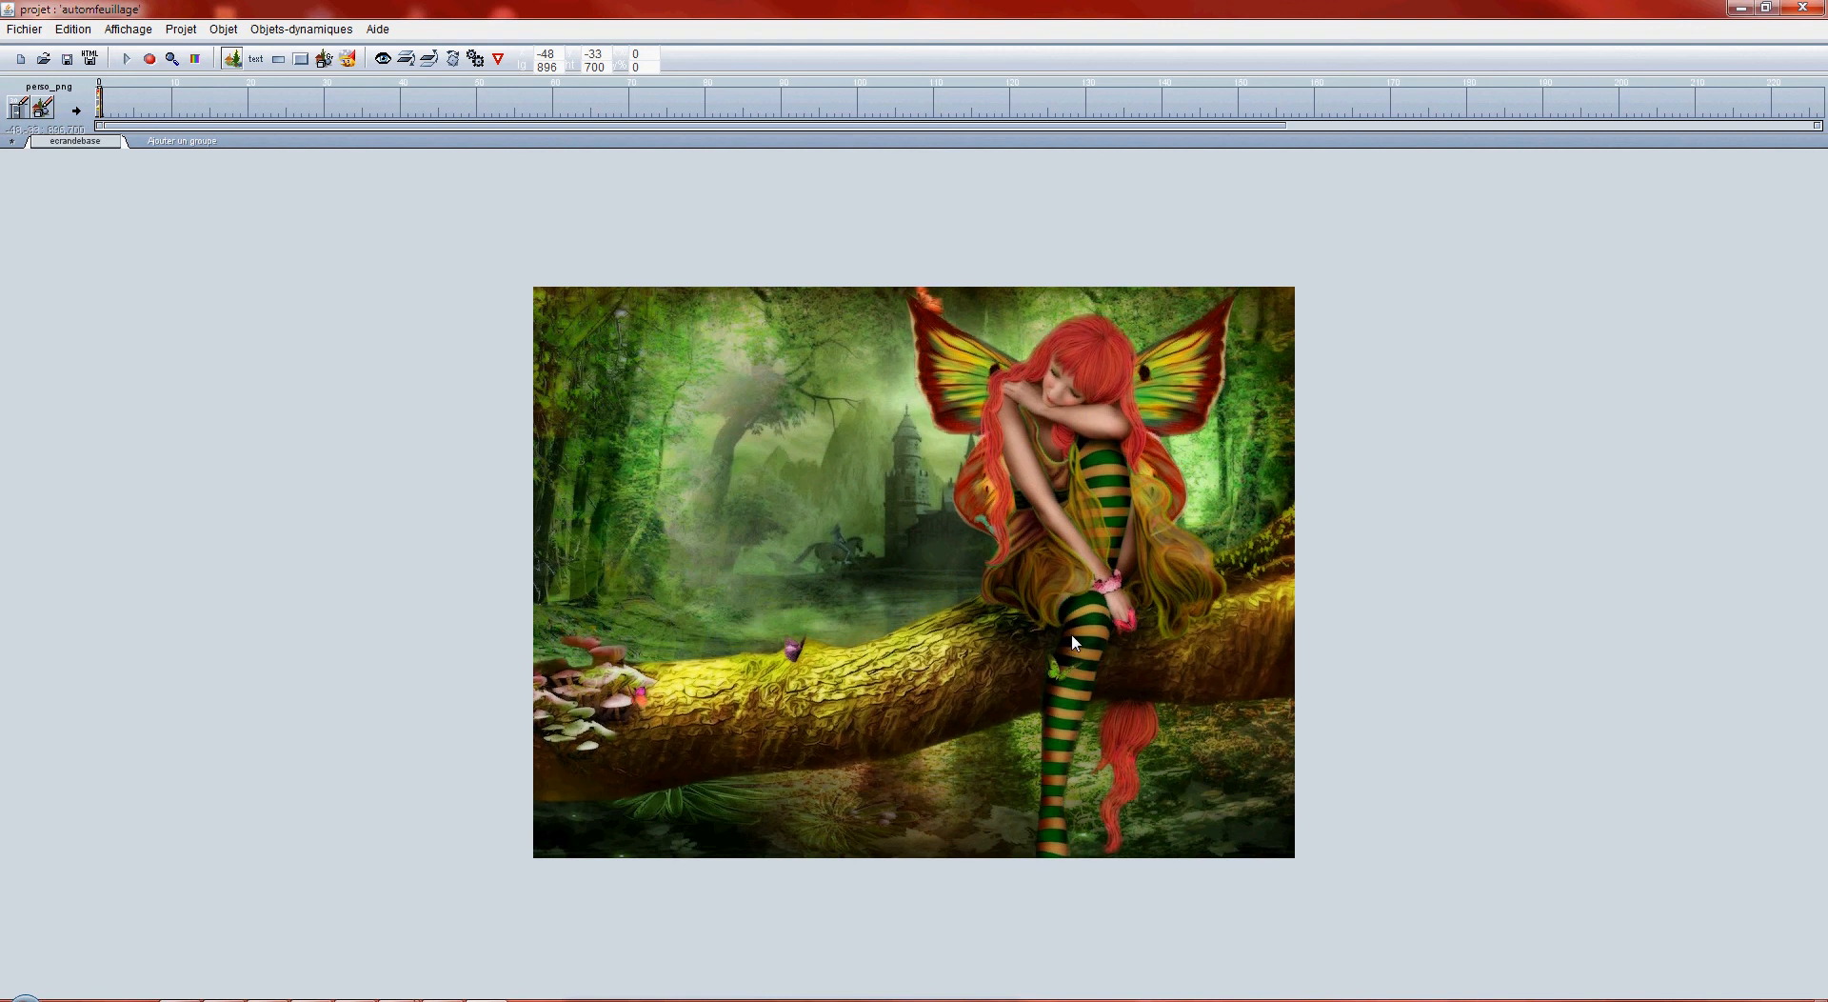
key(Down)
key(Down)
key(Down)
key(Down)
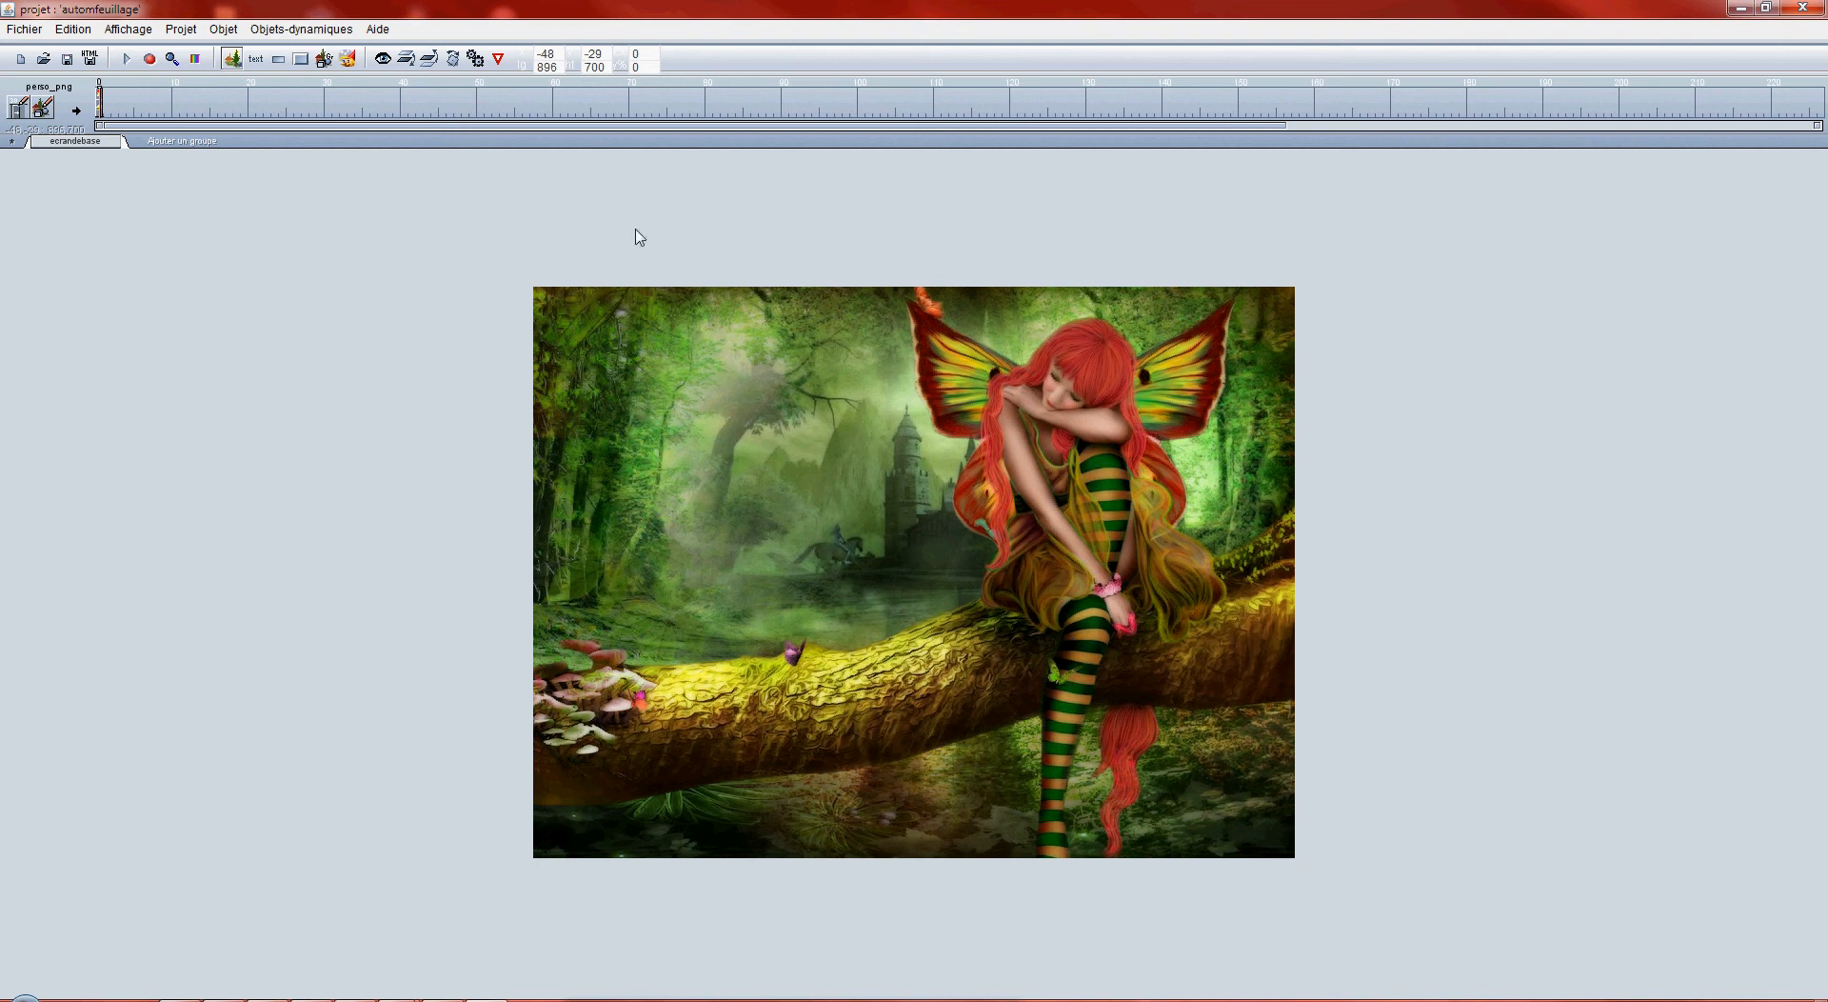
- Insert the Flocons dynamic object from the object library into the animation
click(348, 63)
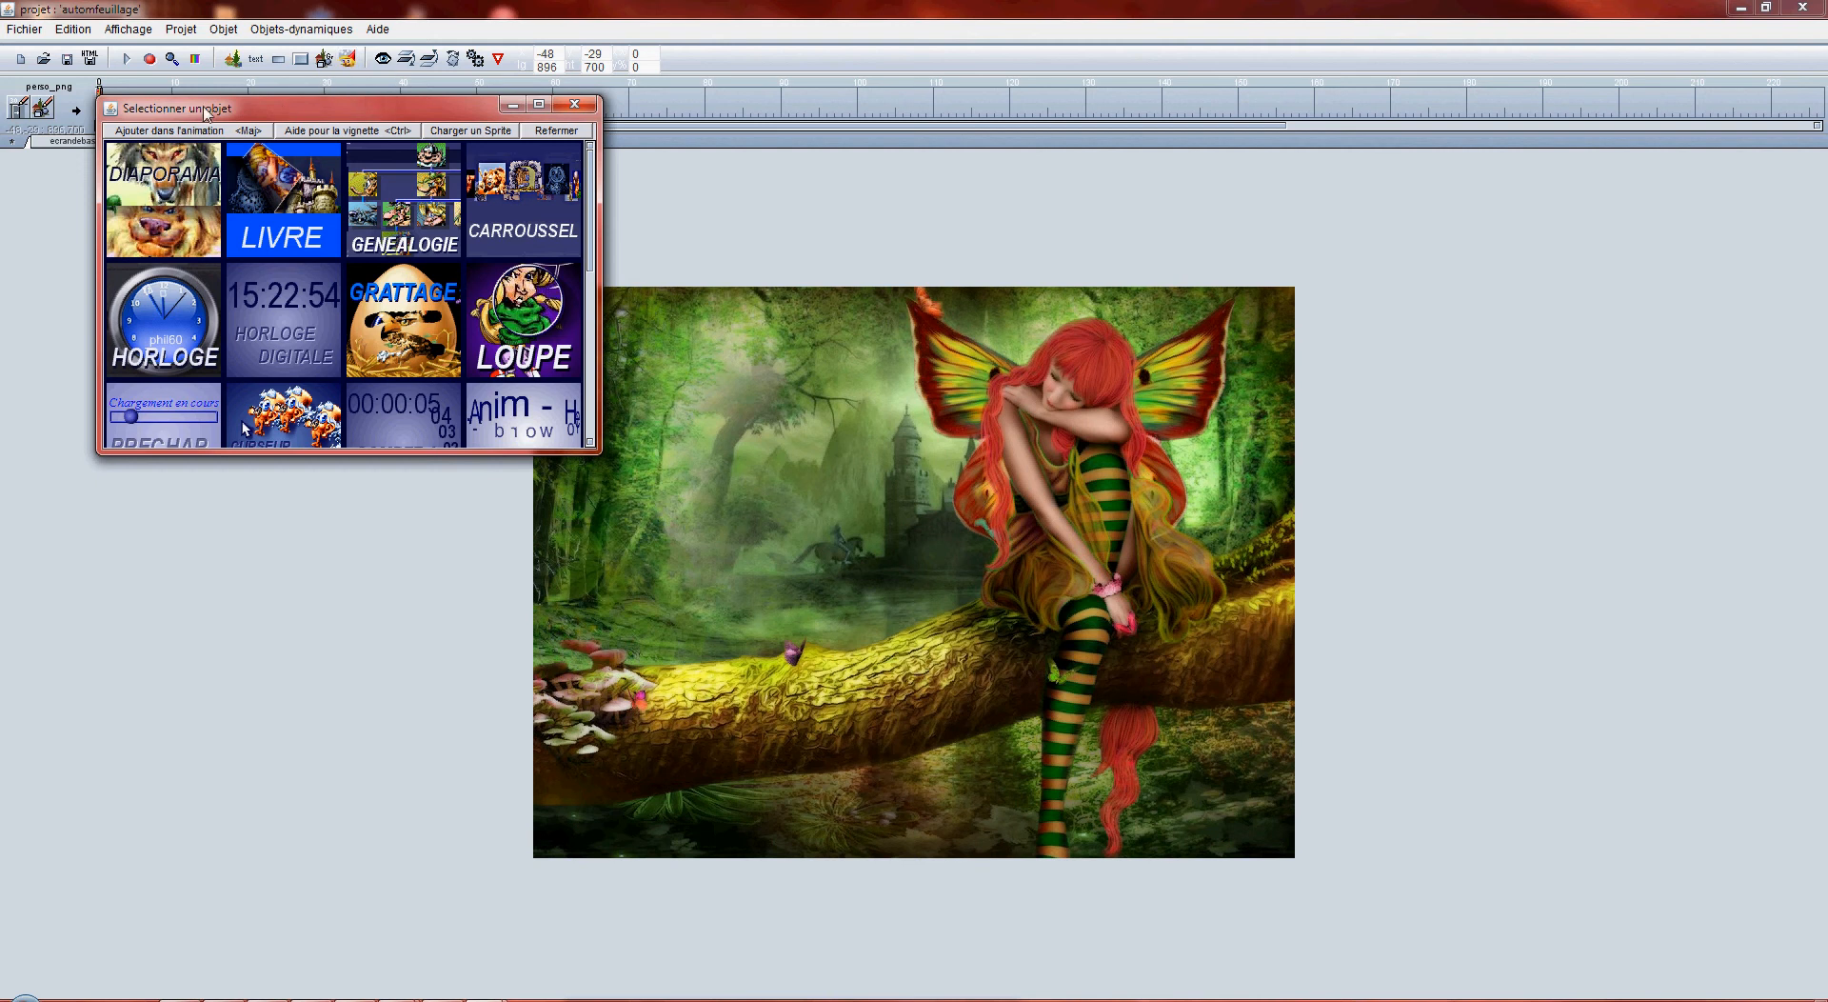
drag(205, 112, 437, 157)
scroll(824, 285, down, 2)
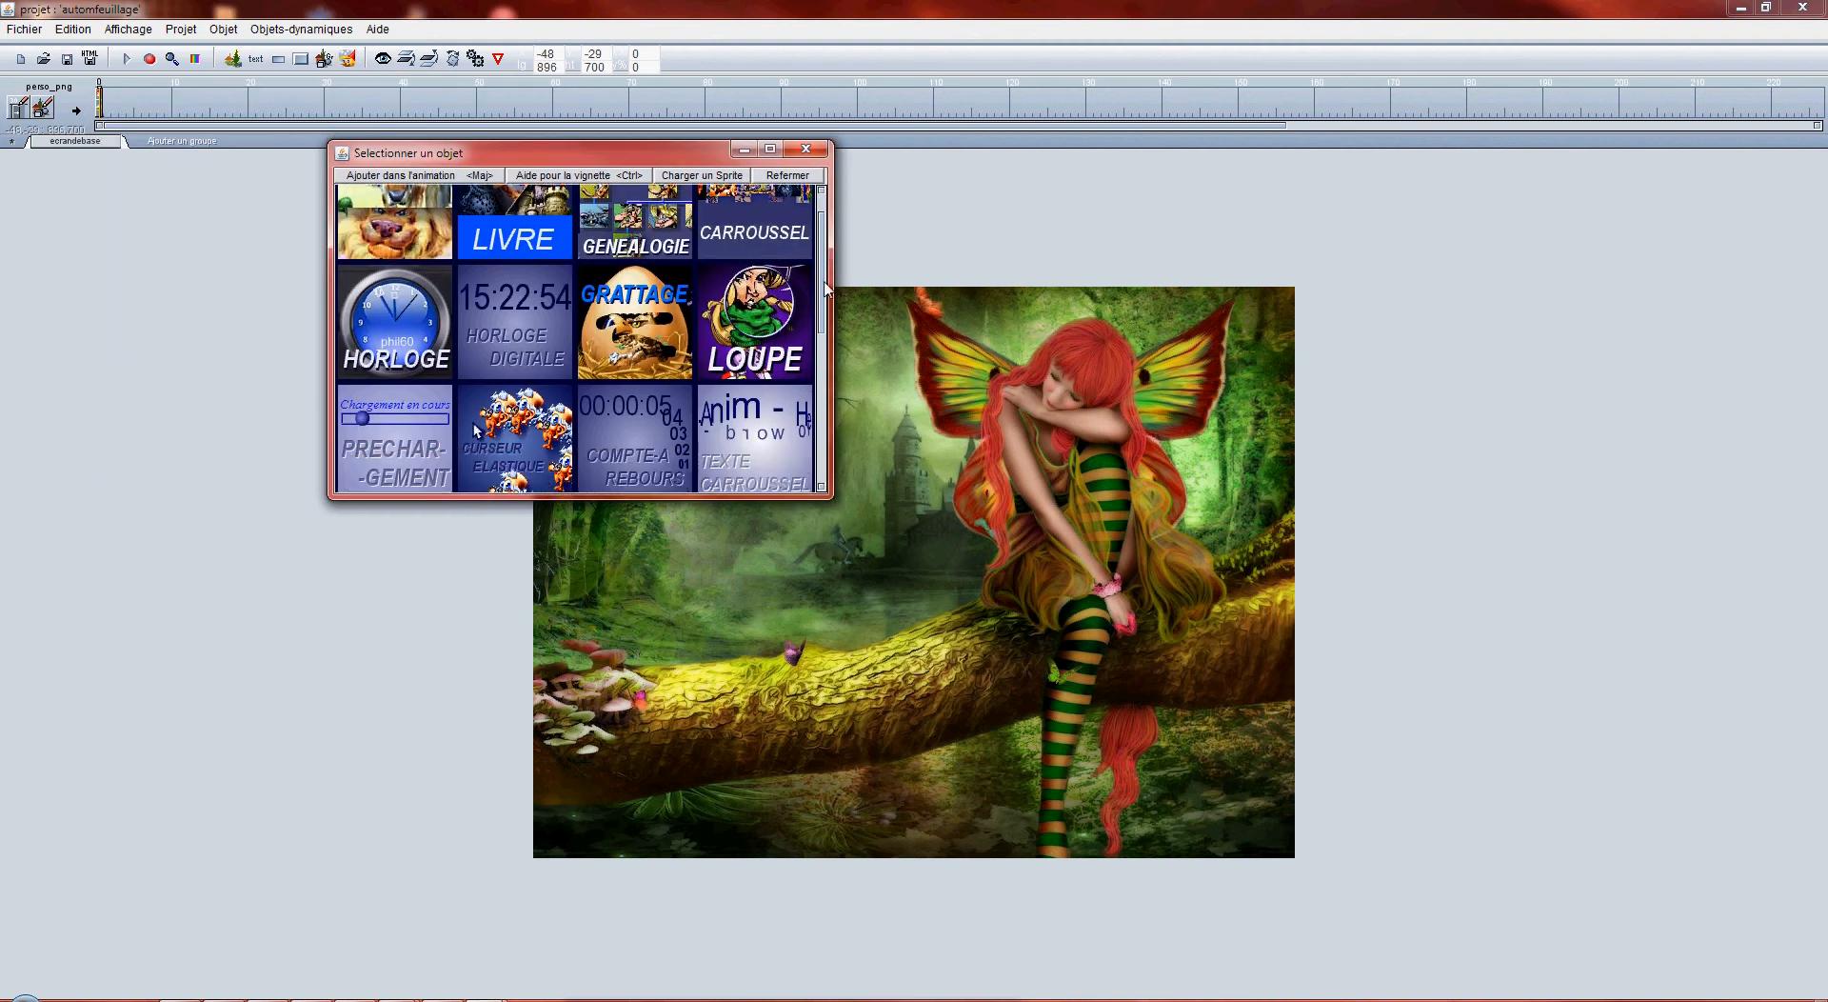
scroll(474, 322, down, 2)
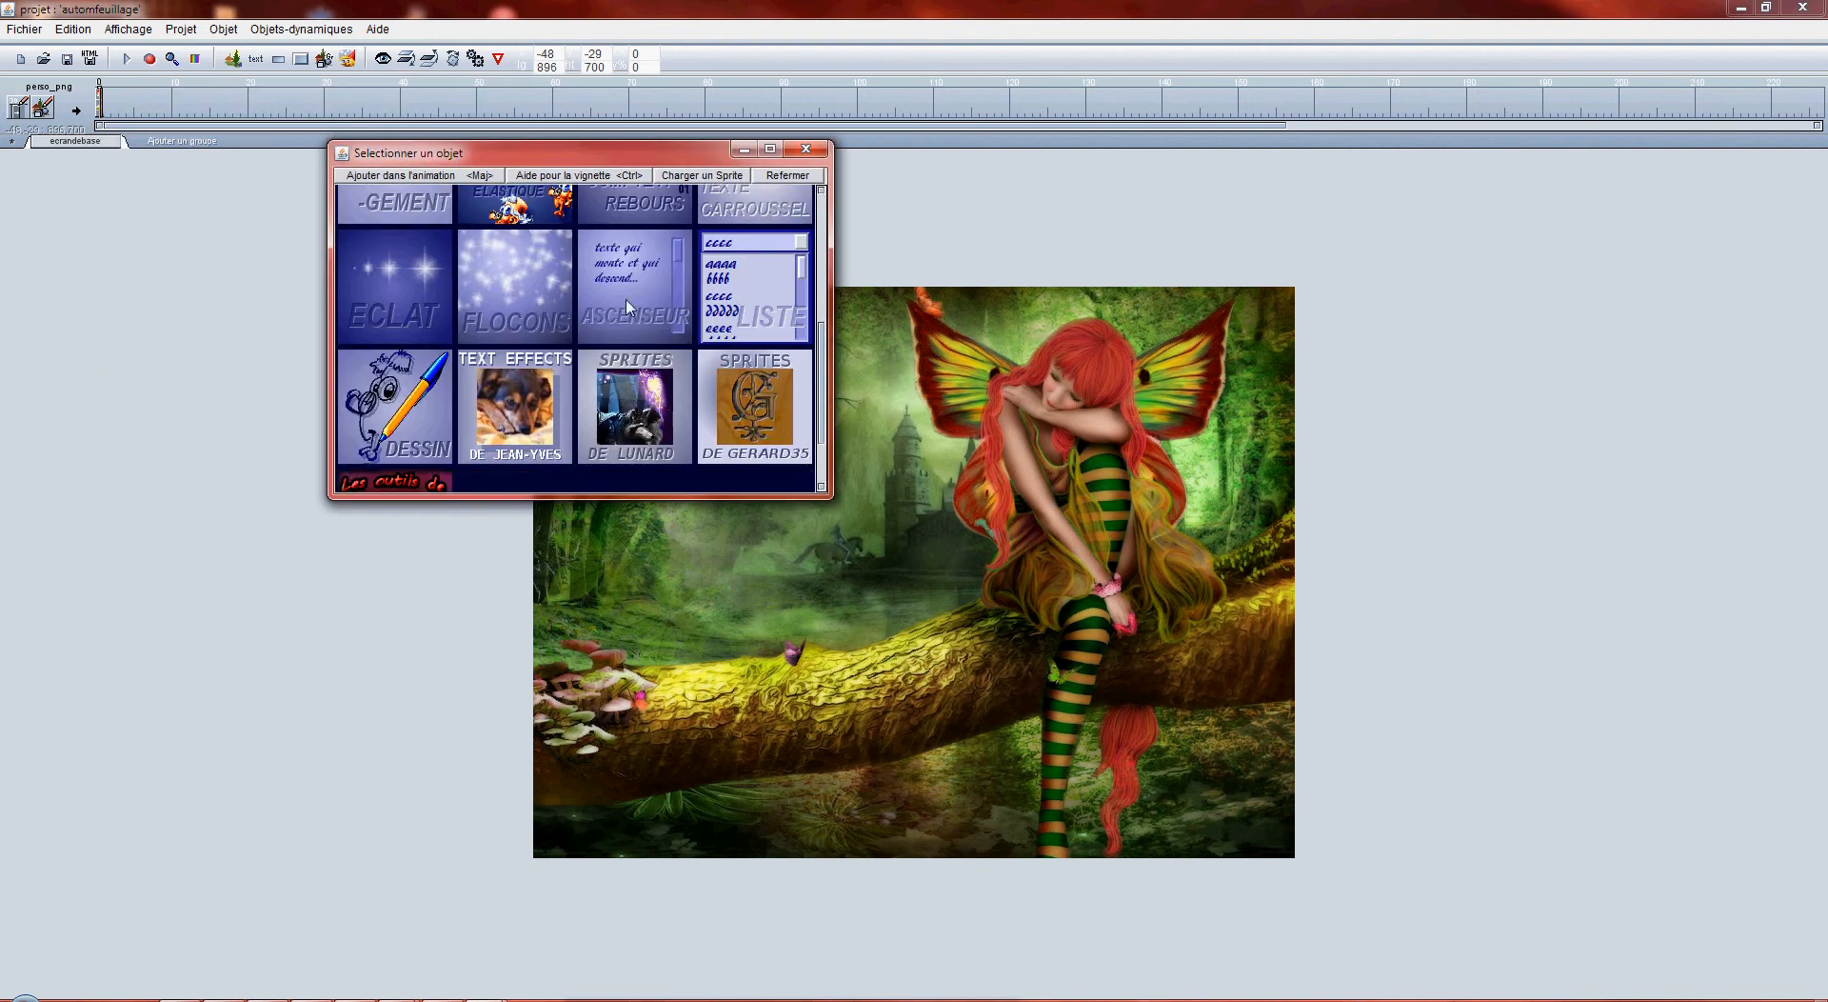
click(519, 297)
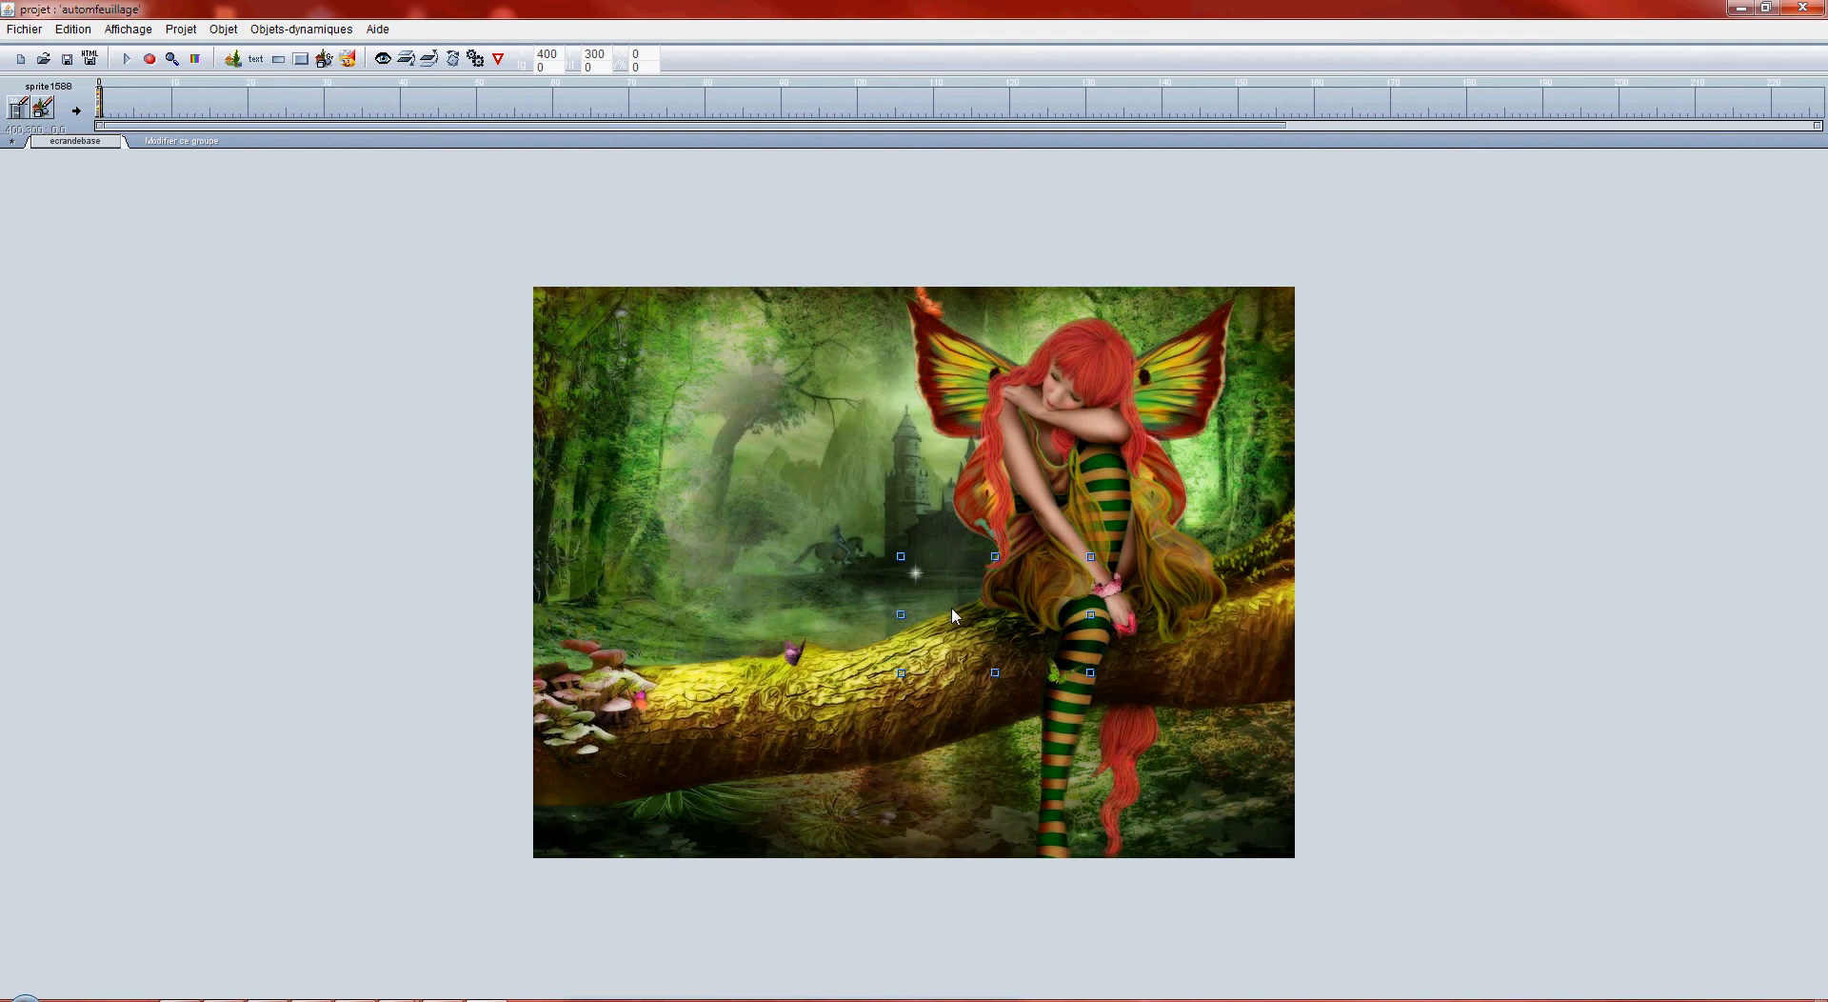
- Position and enlarge the snowflake sprite to cover the whole scene, about 792 by 591
drag(953, 615, 589, 349)
drag(728, 407, 845, 587)
drag(1171, 725, 1294, 854)
- Open the flocons group for editing and enter the animation of its flocon piece
click(194, 148)
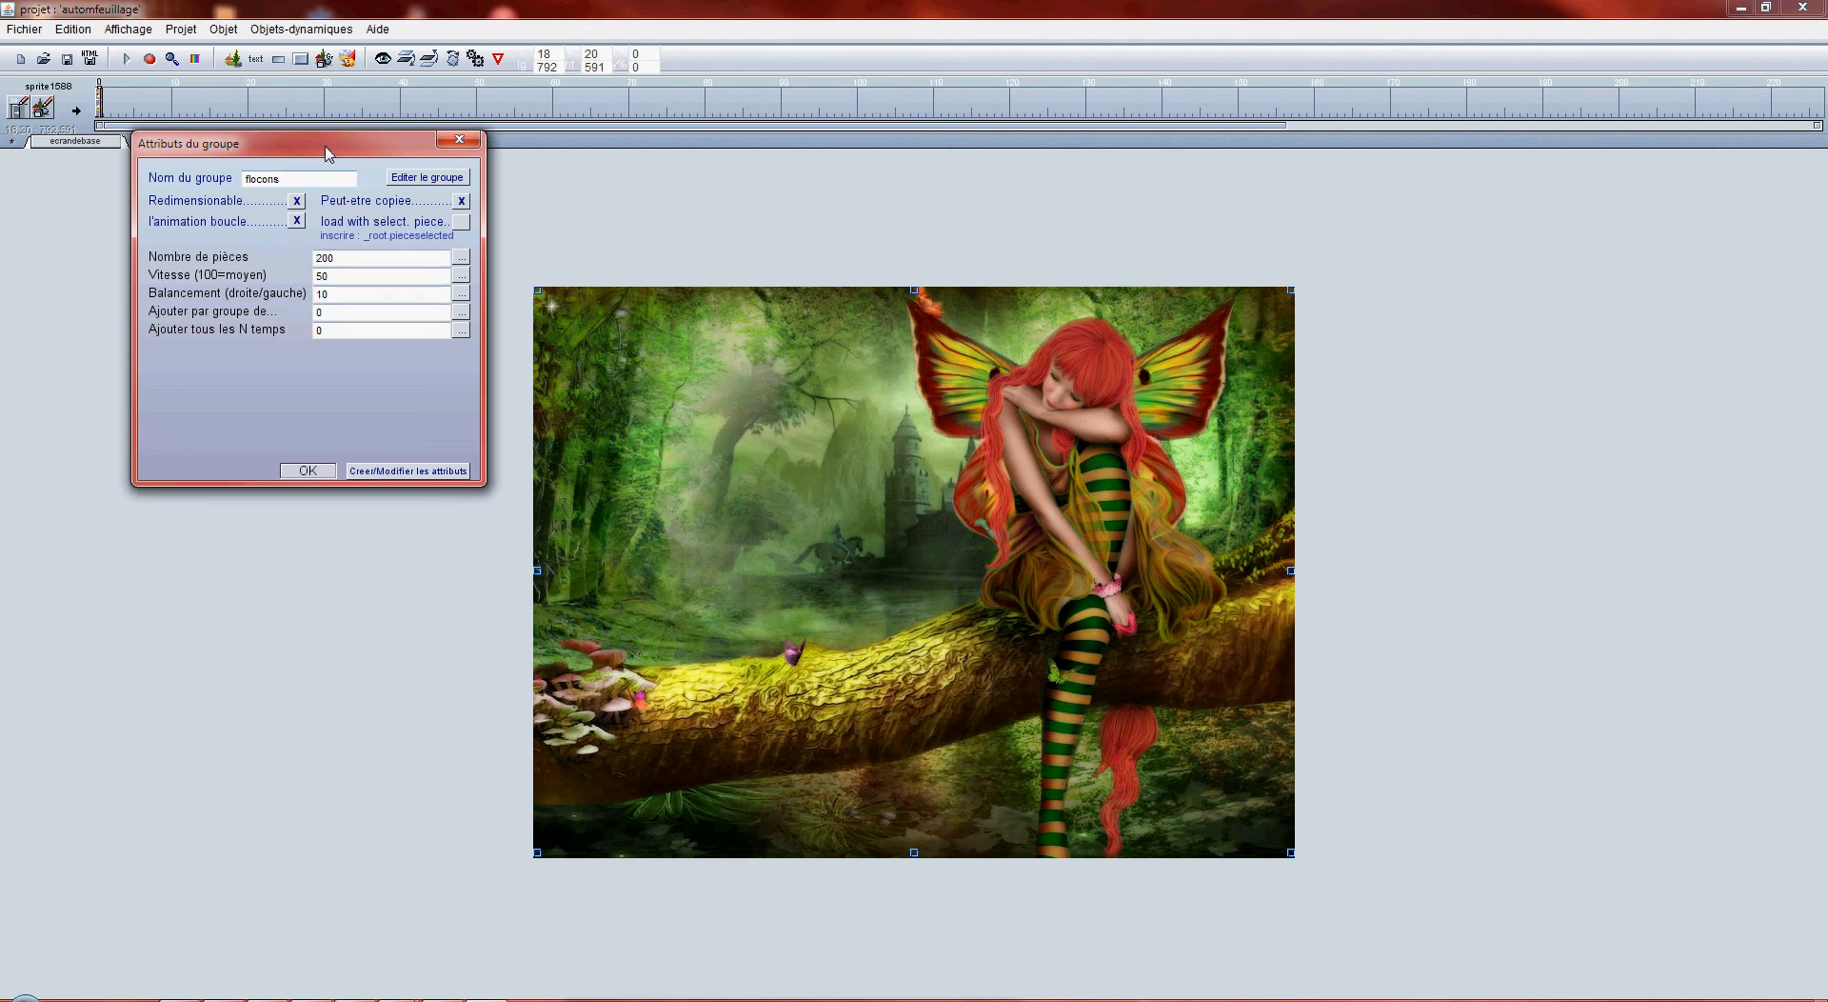
drag(326, 152, 376, 273)
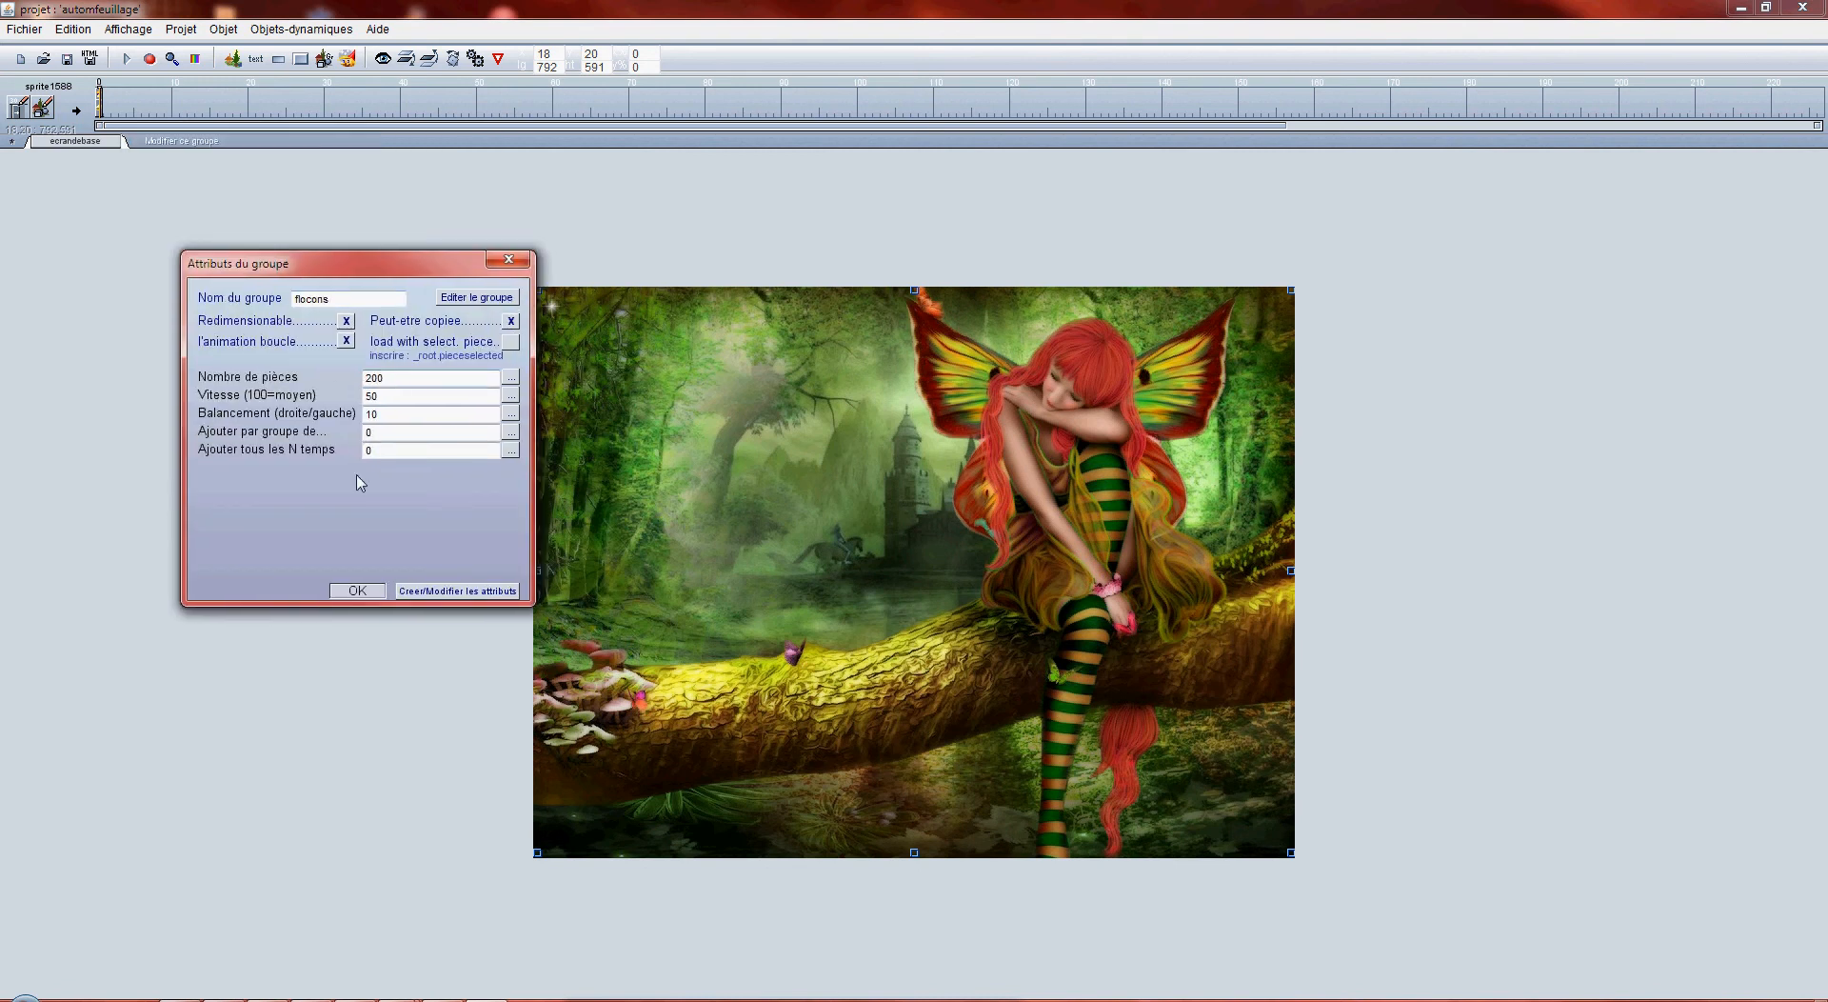
click(473, 301)
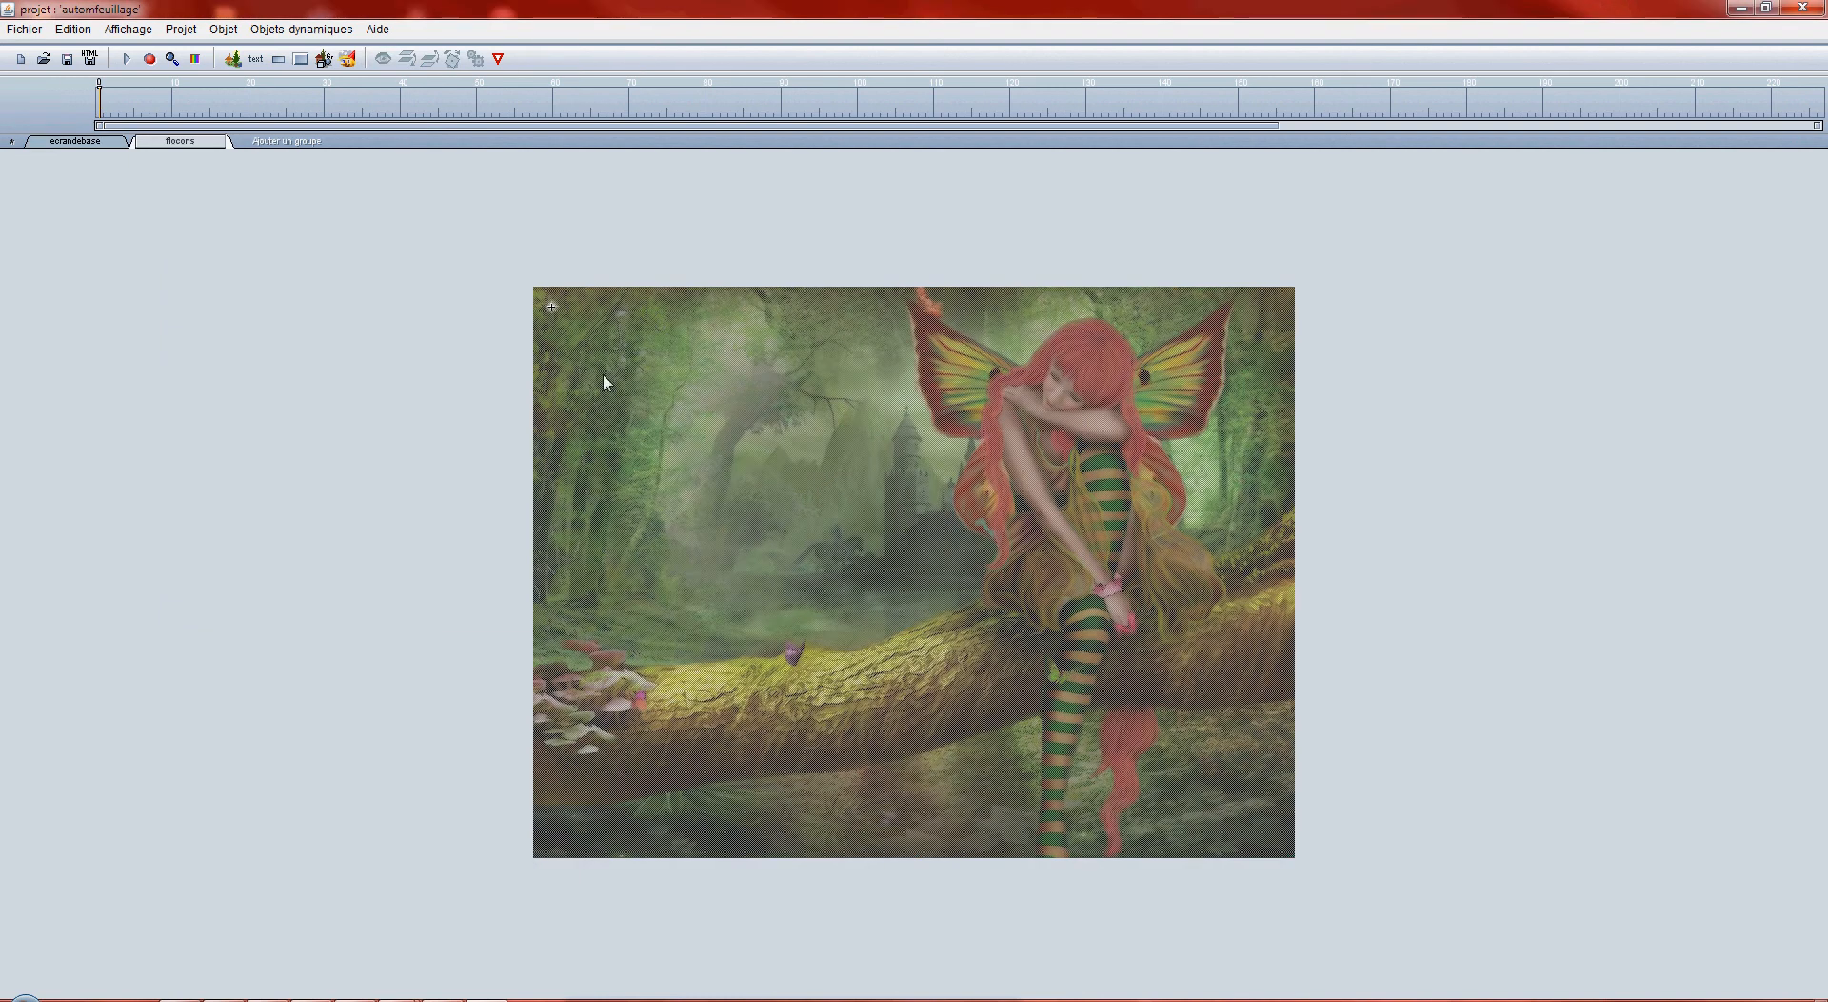
click(558, 308)
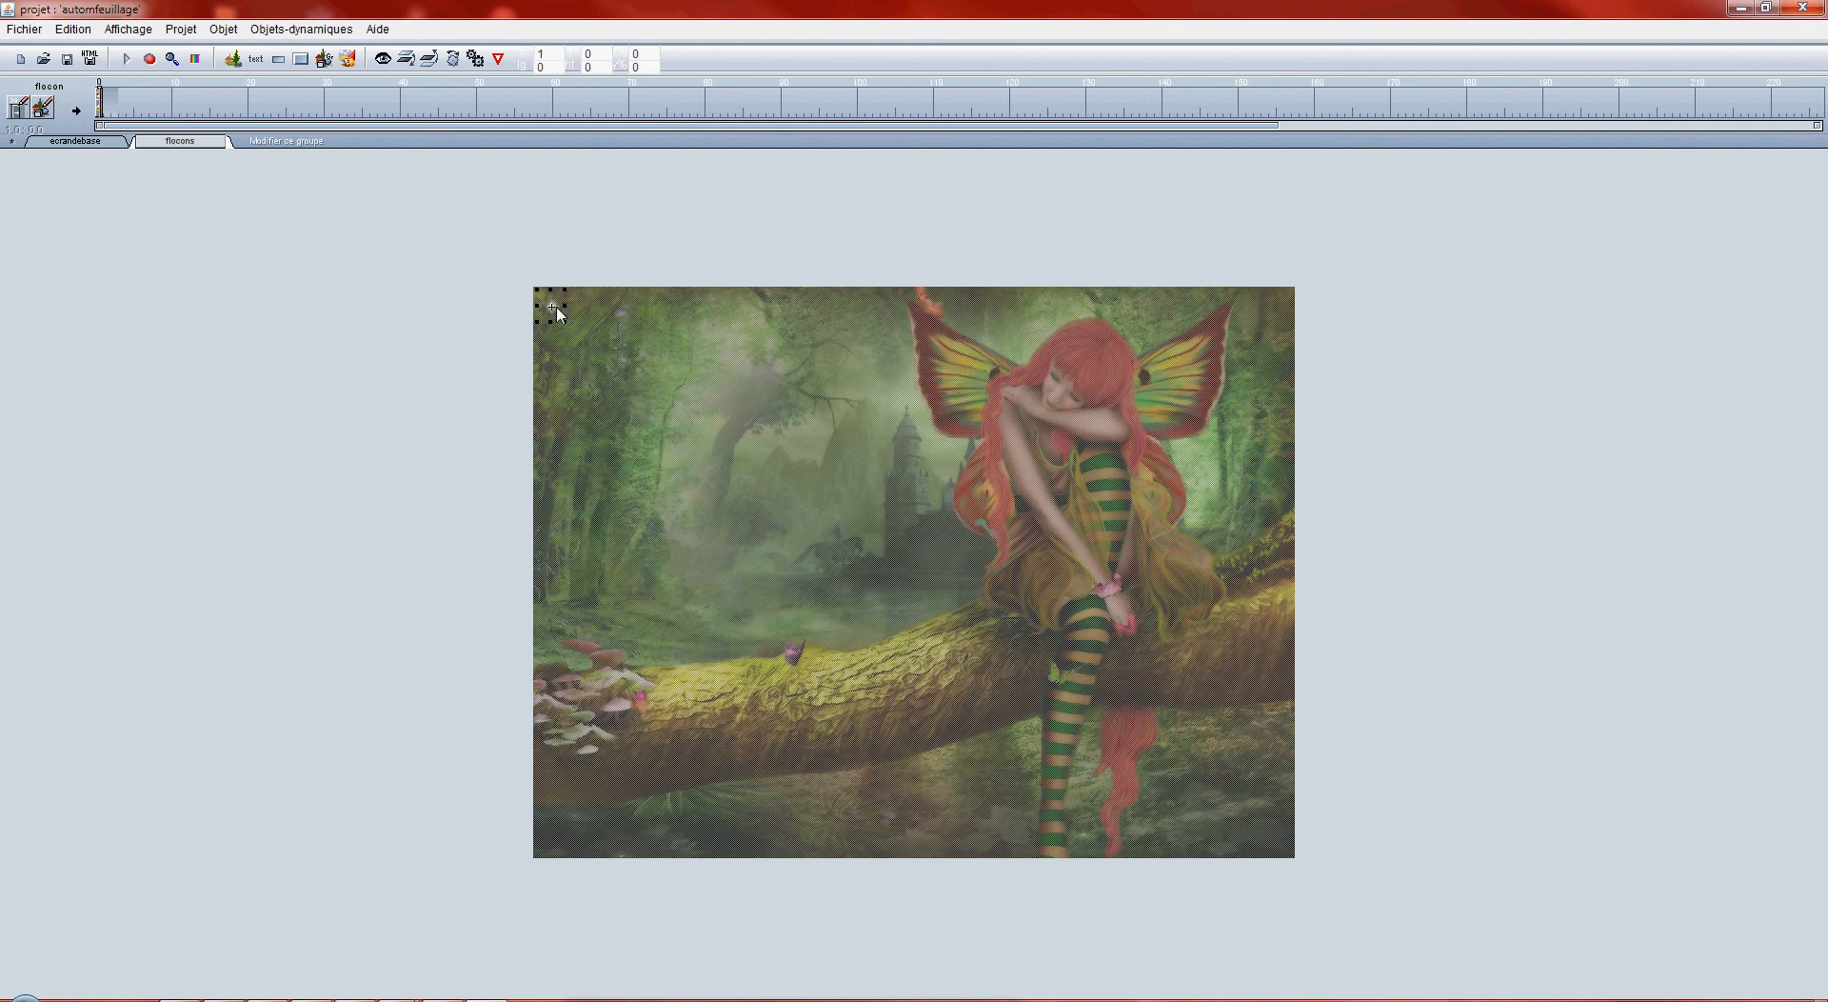
double_click(556, 306)
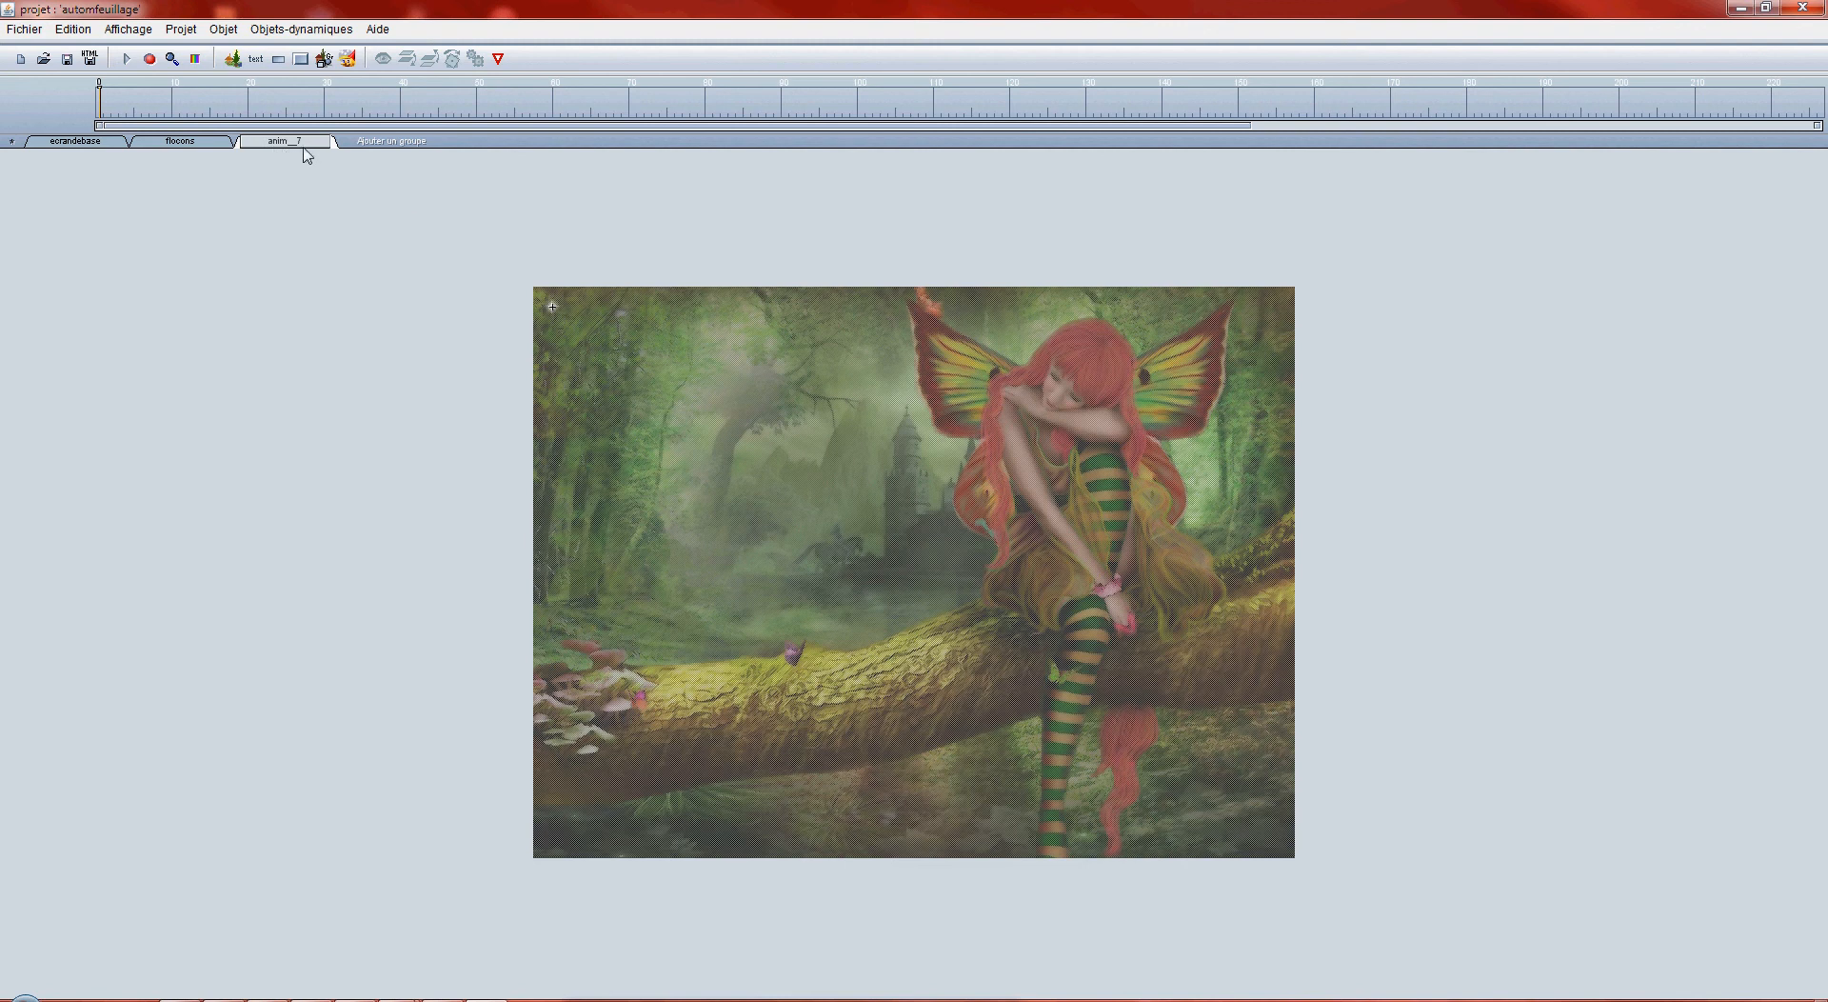
- Delete the star image etoile30_35_png from the flake's animation
click(553, 306)
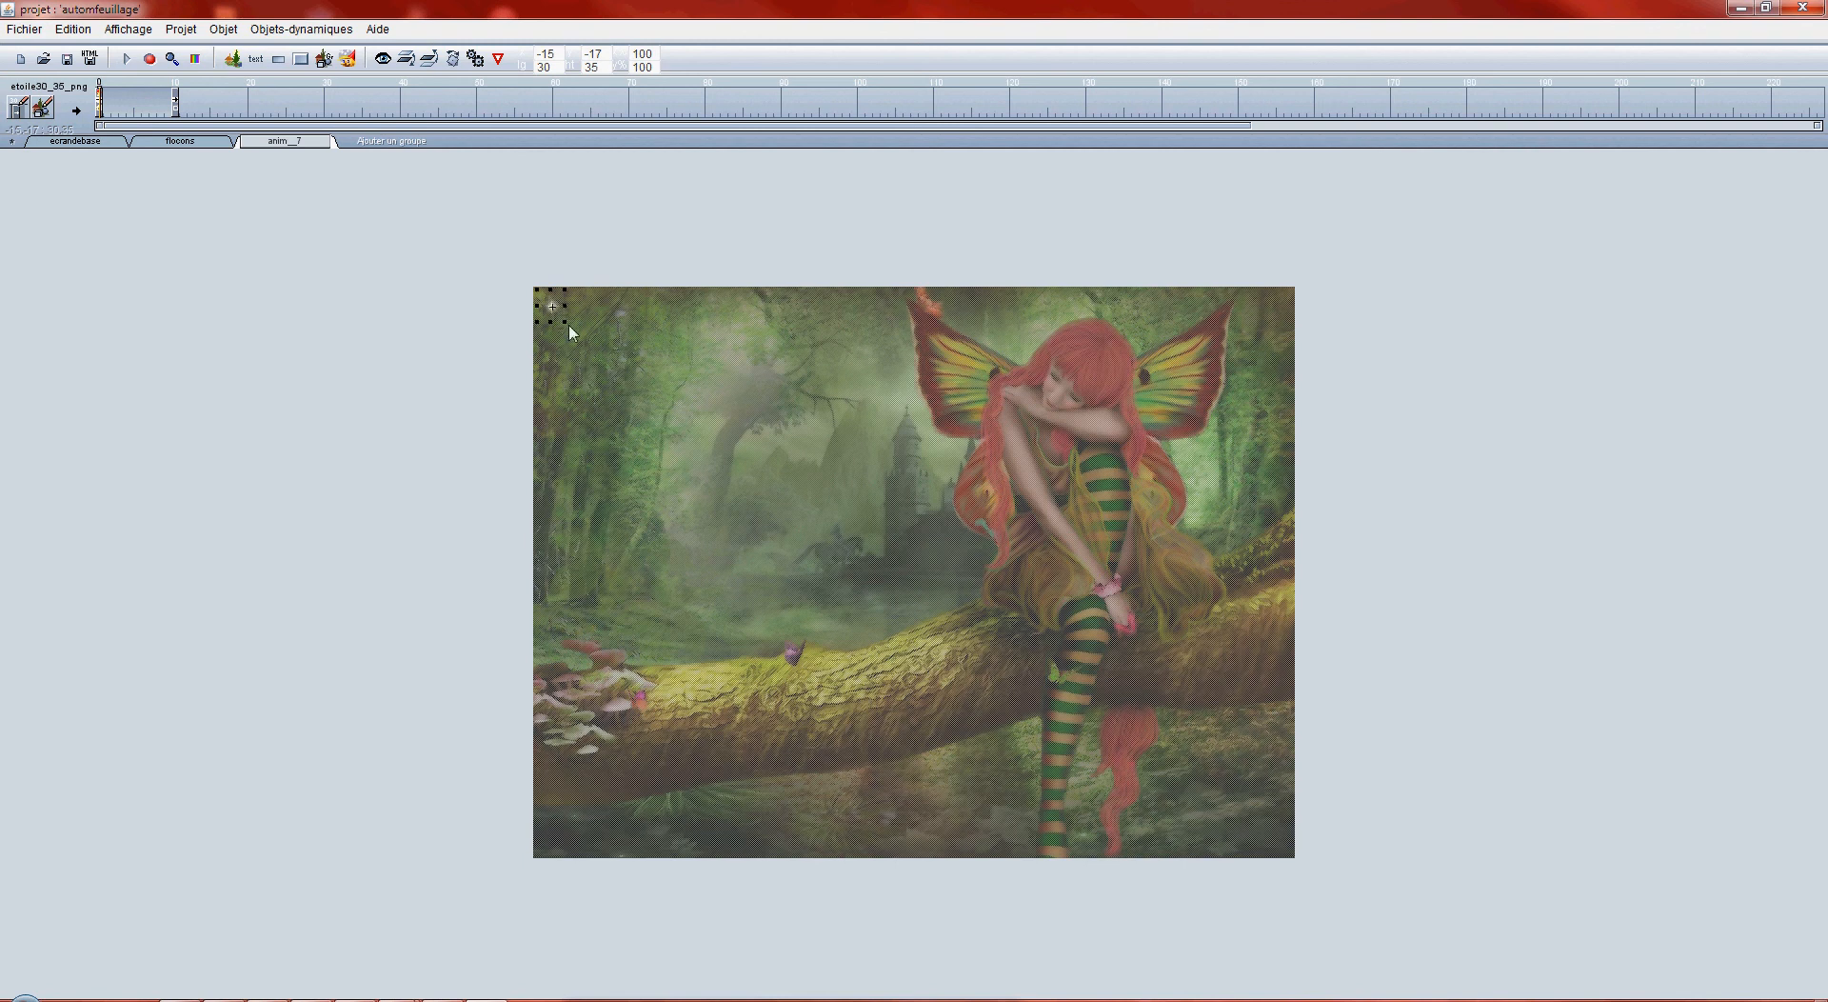
key(Delete)
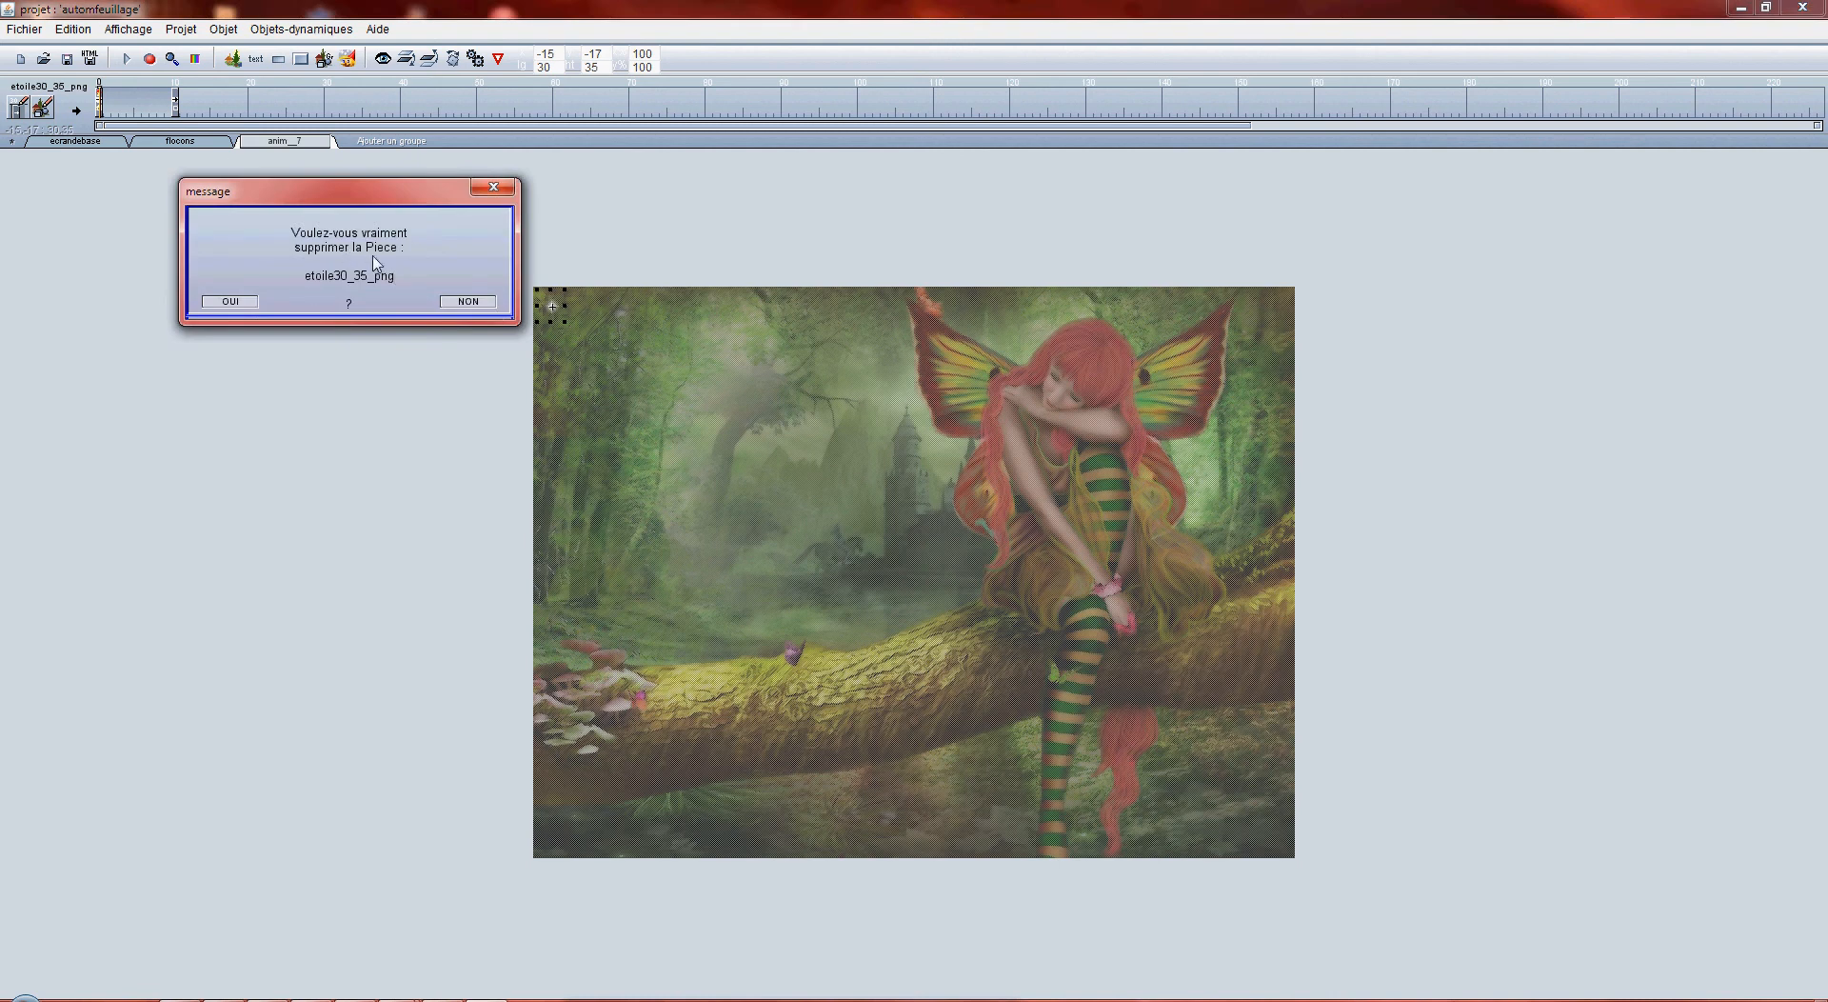
click(233, 303)
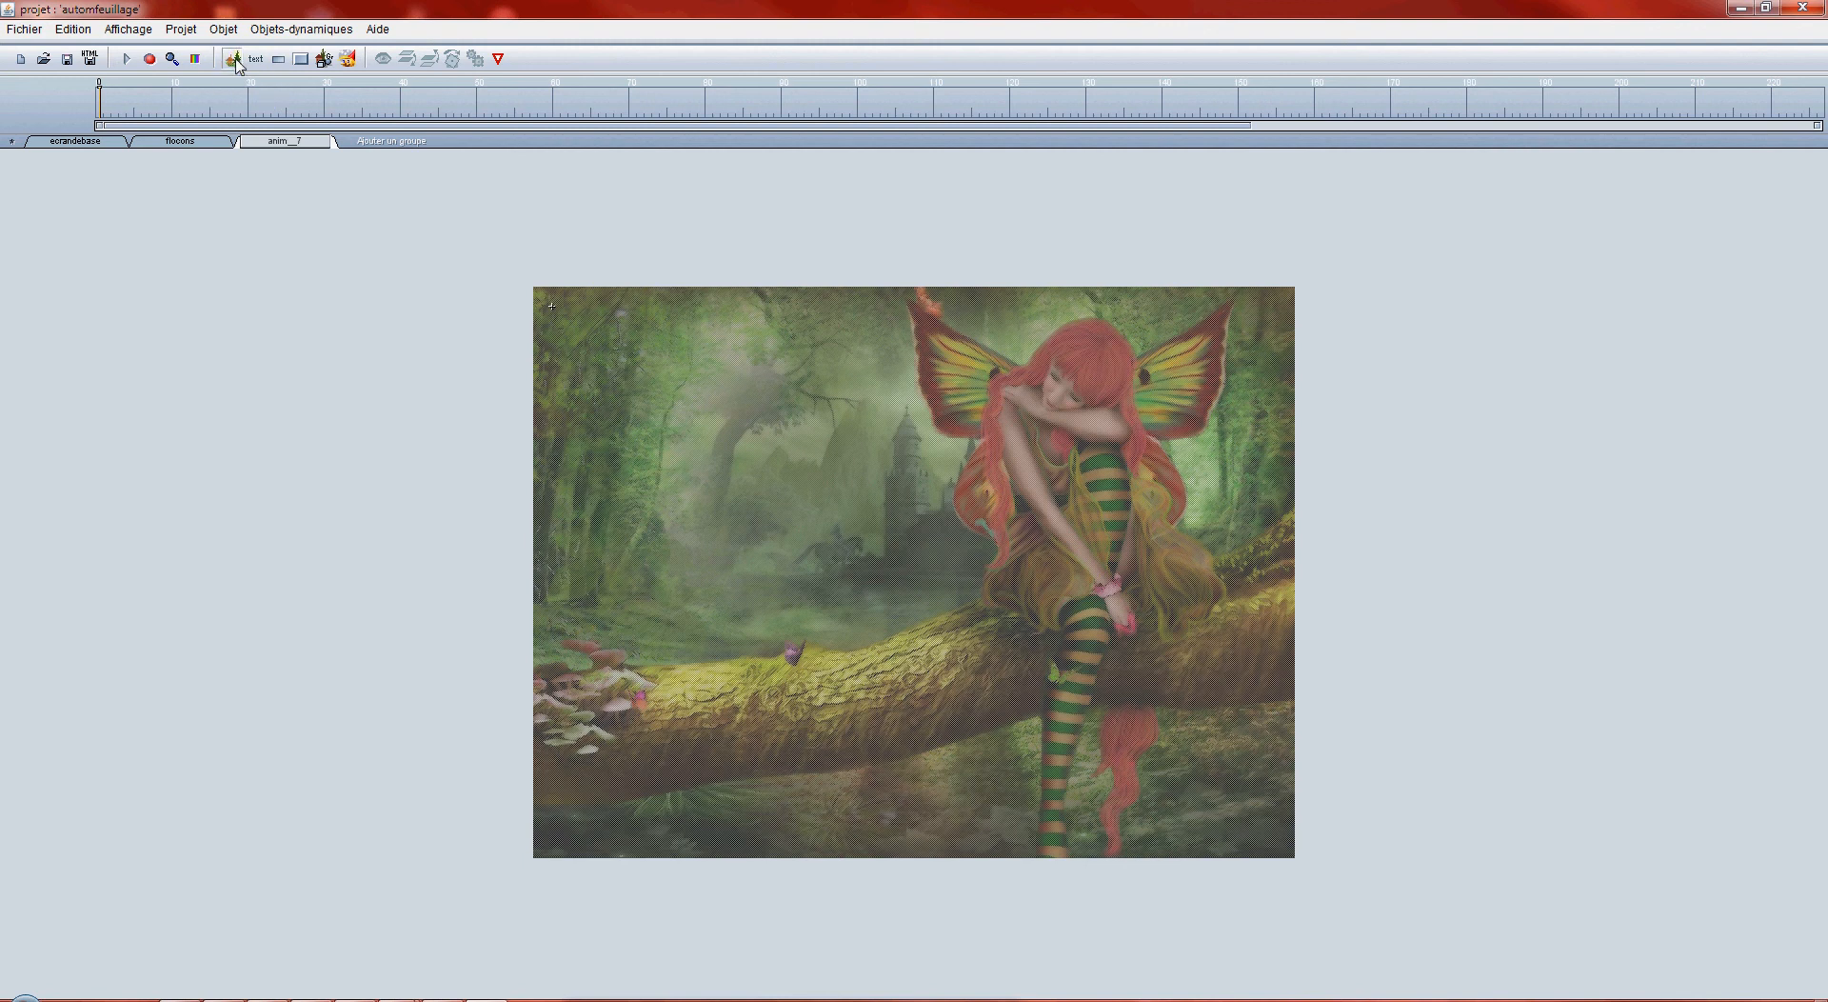
- Add the leaf image feuille.png from the 3èmetuto folder to the flake's animation
click(236, 60)
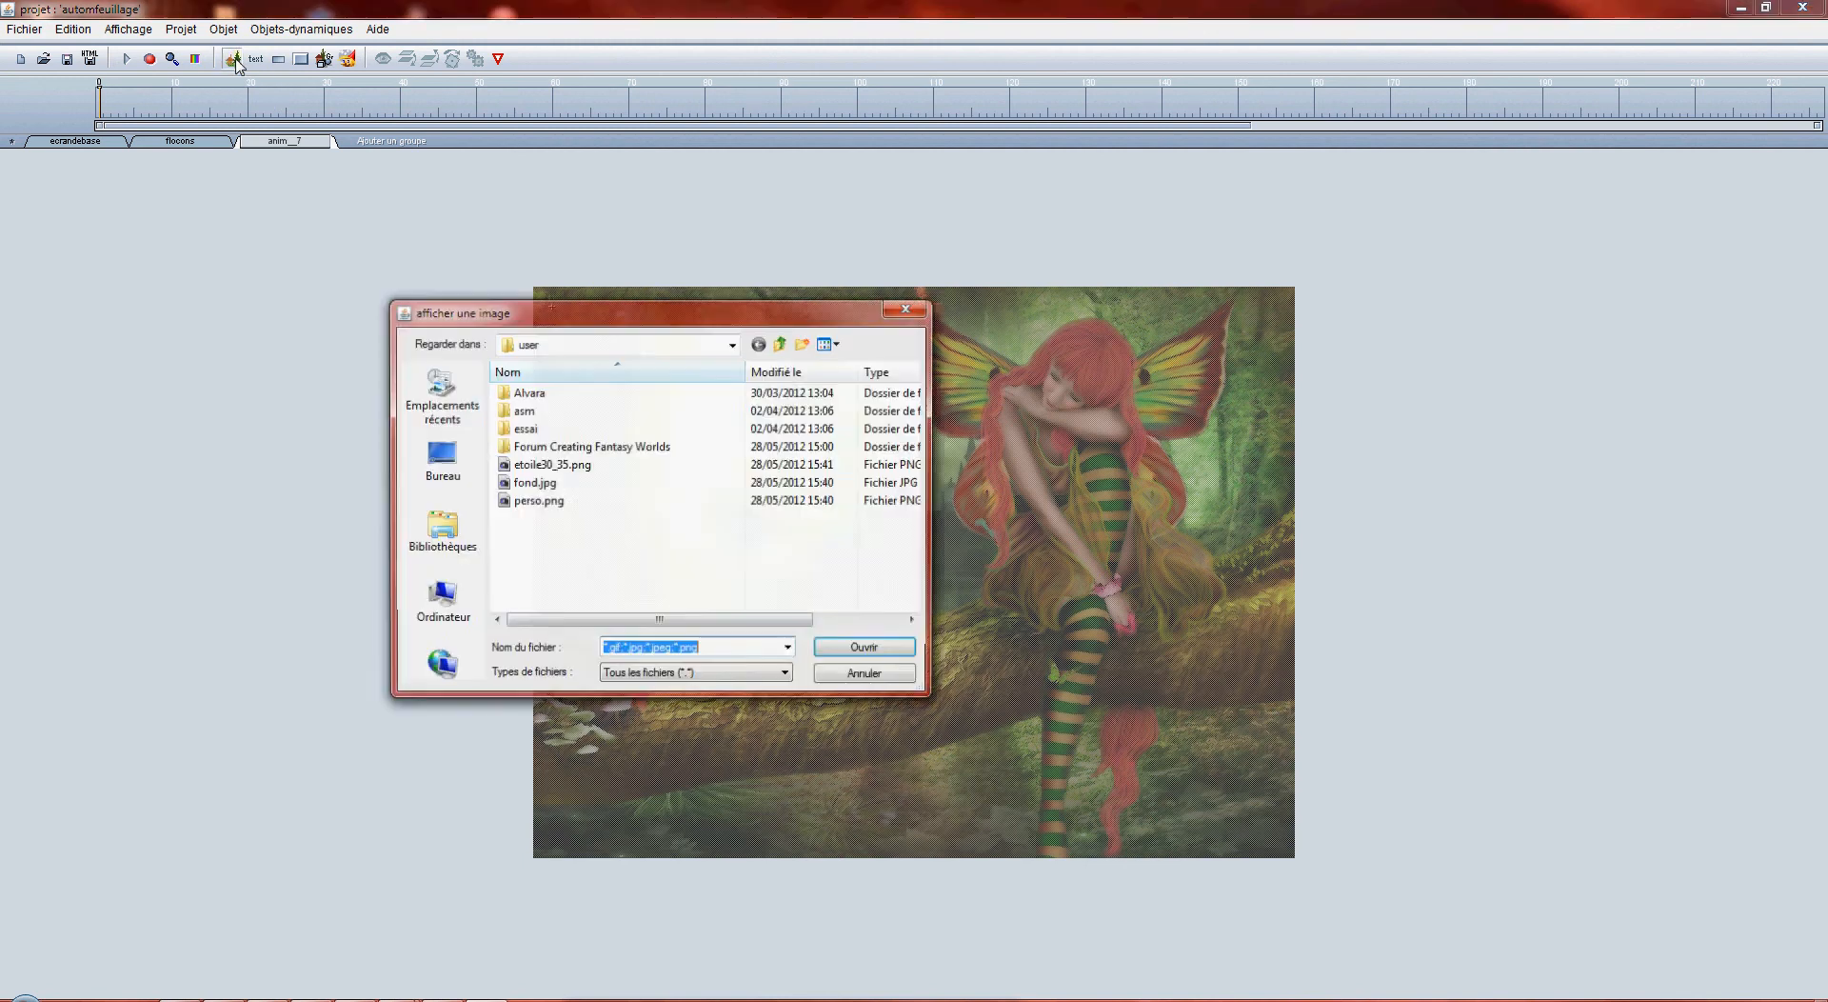
click(558, 448)
double_click(558, 448)
double_click(619, 412)
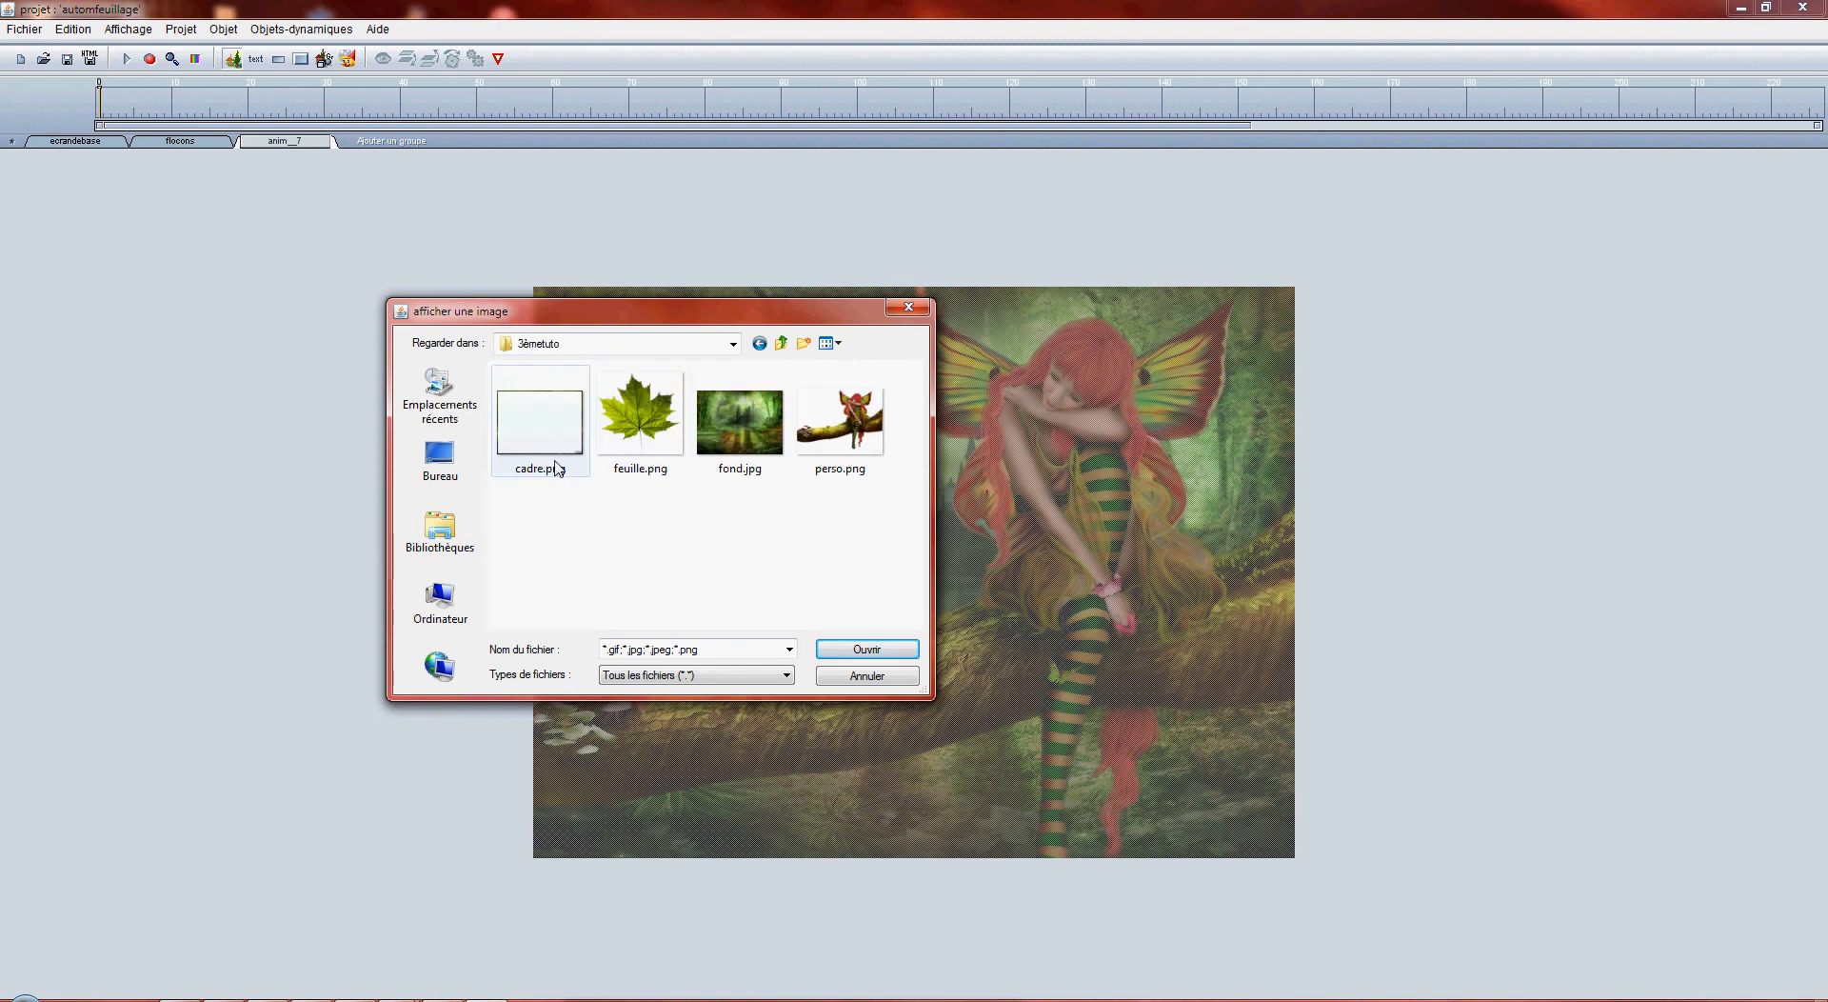
click(648, 416)
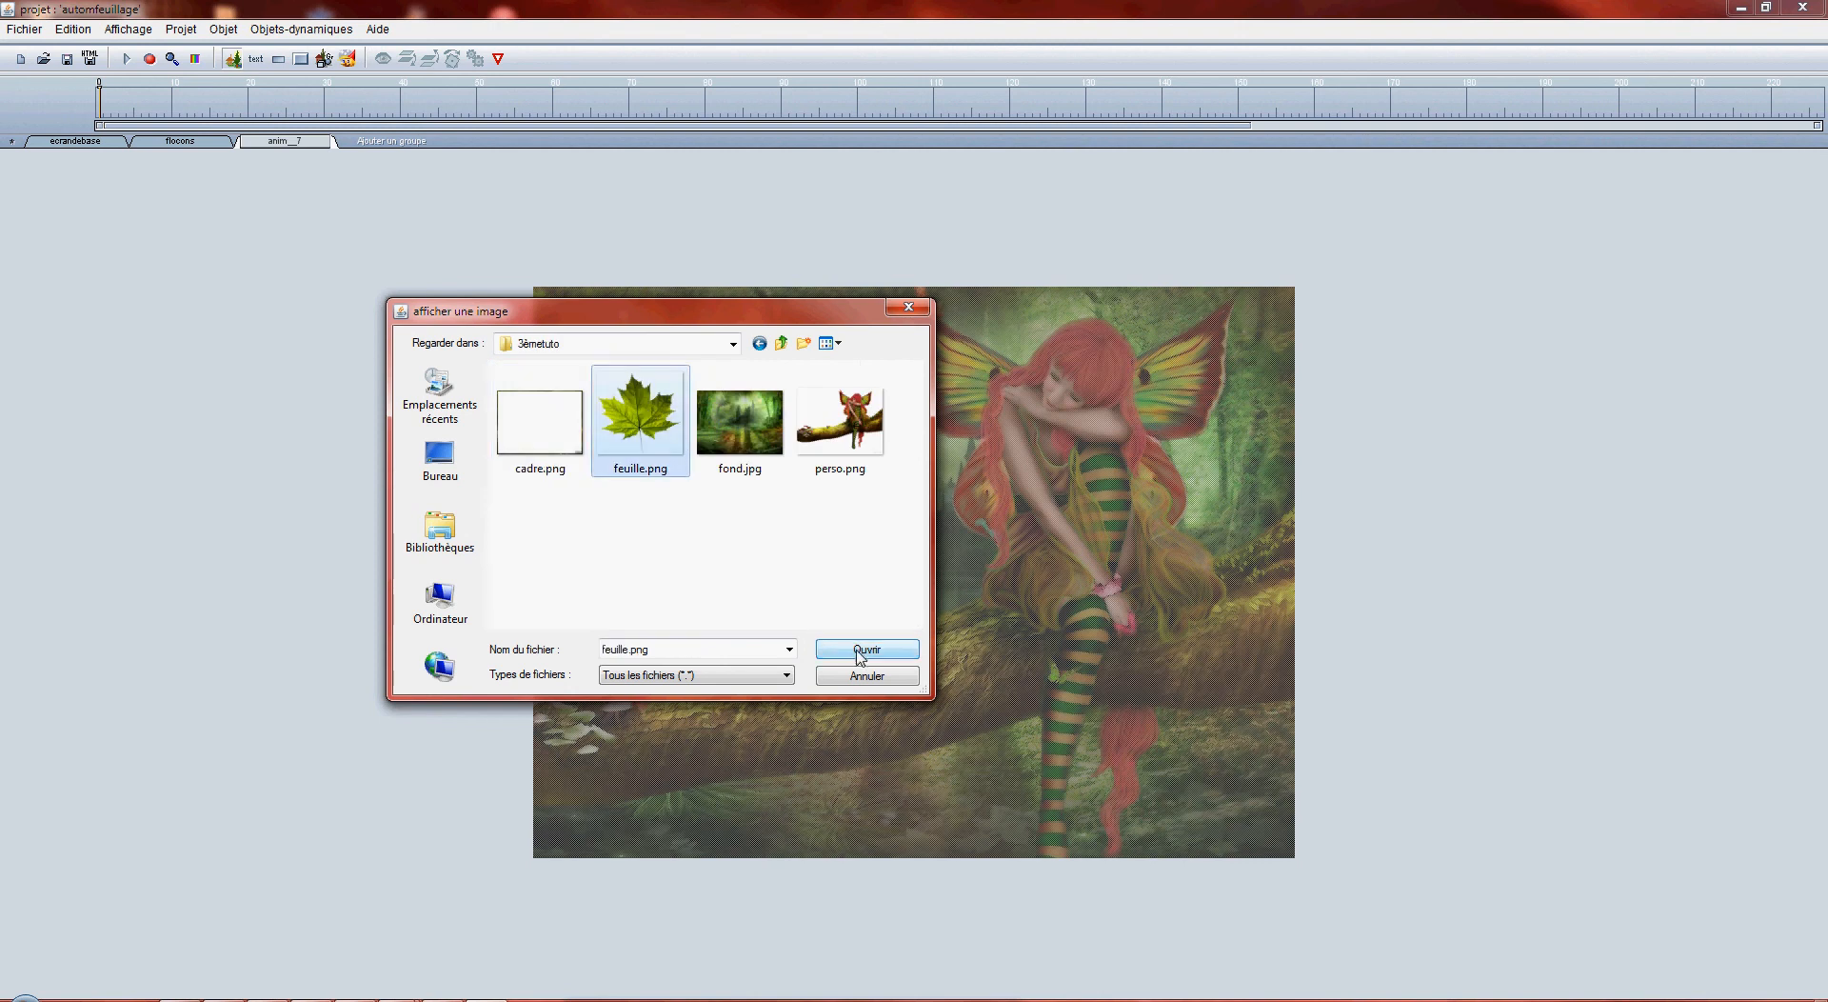
click(840, 652)
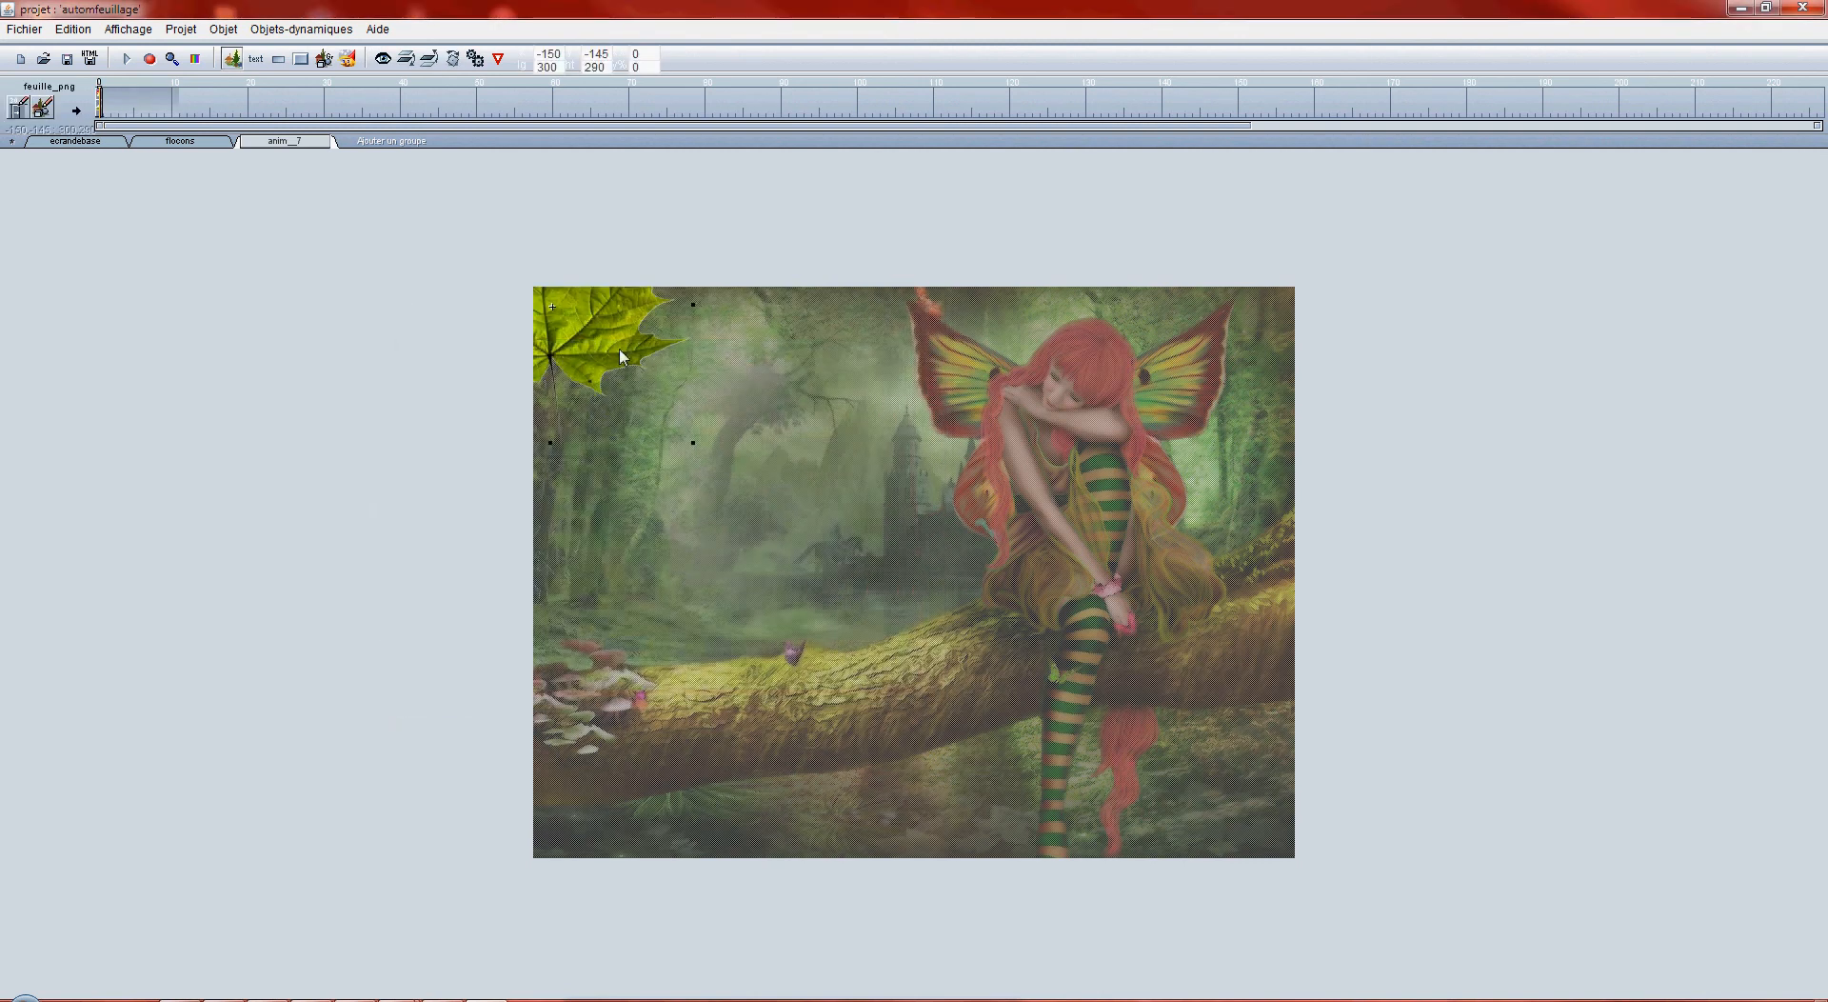
- Shrink the leaf to about 10 % of its size and move it to about 75, 126
drag(633, 371, 774, 496)
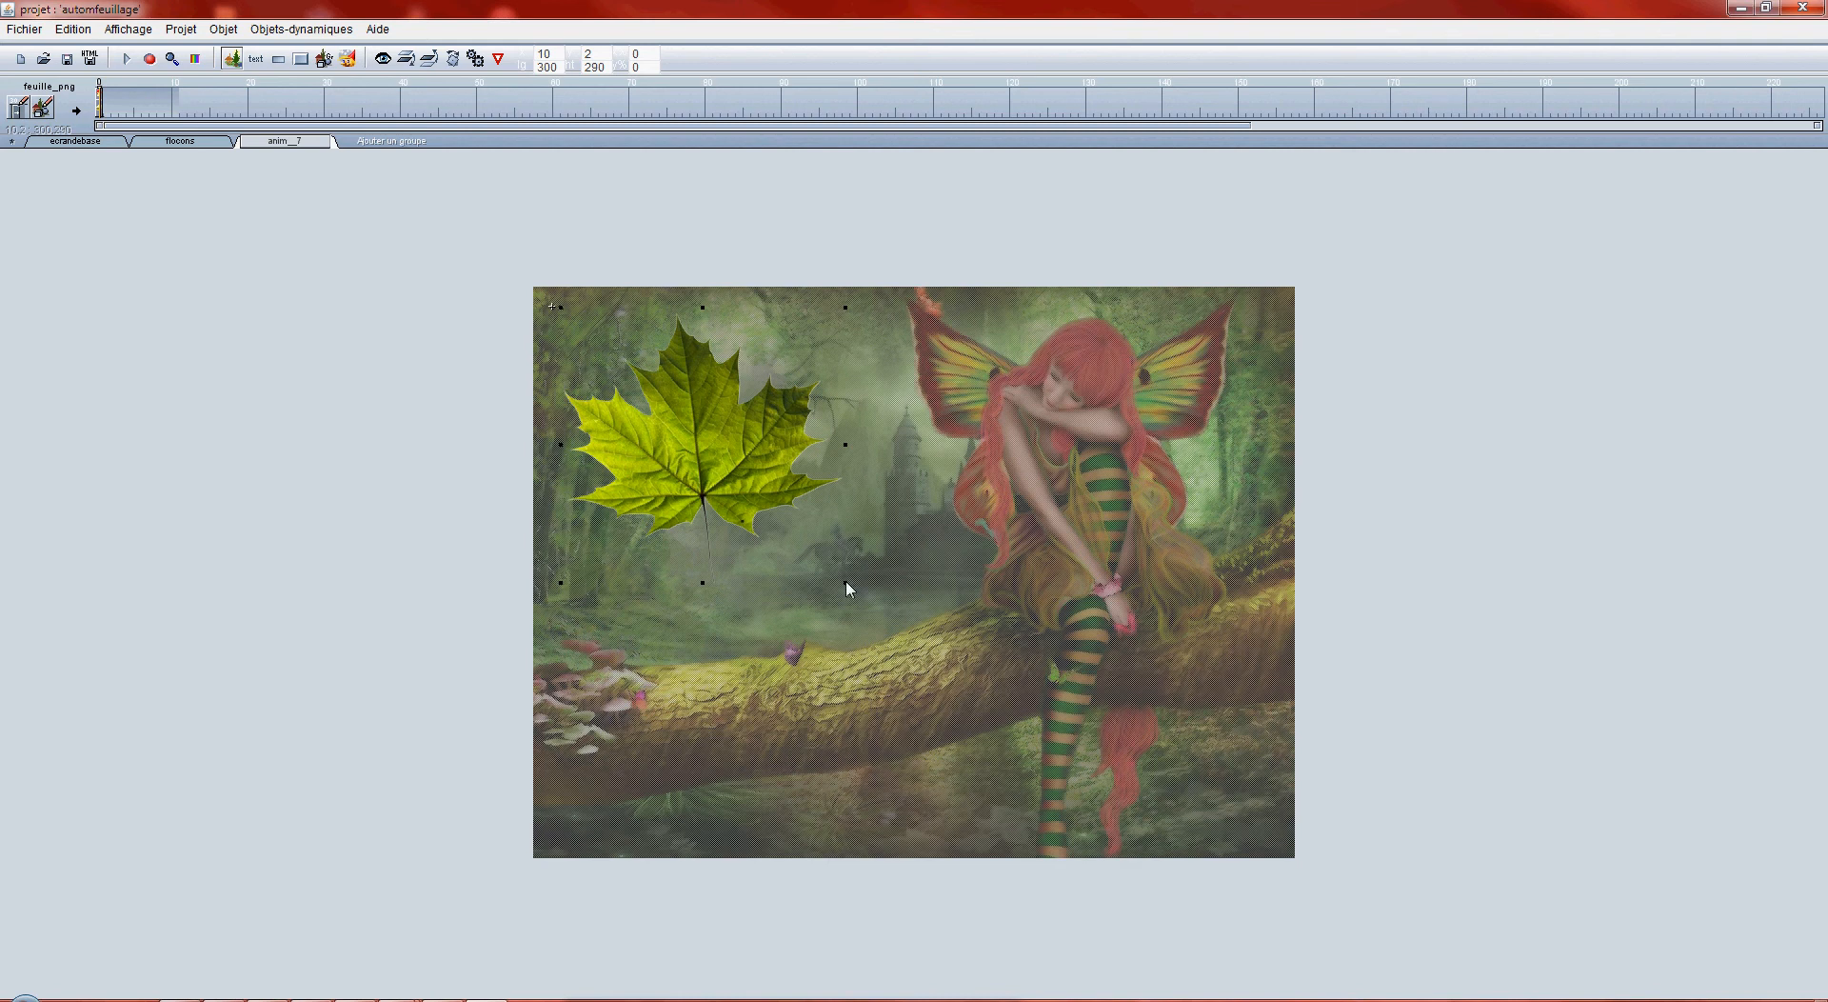
drag(849, 589, 593, 327)
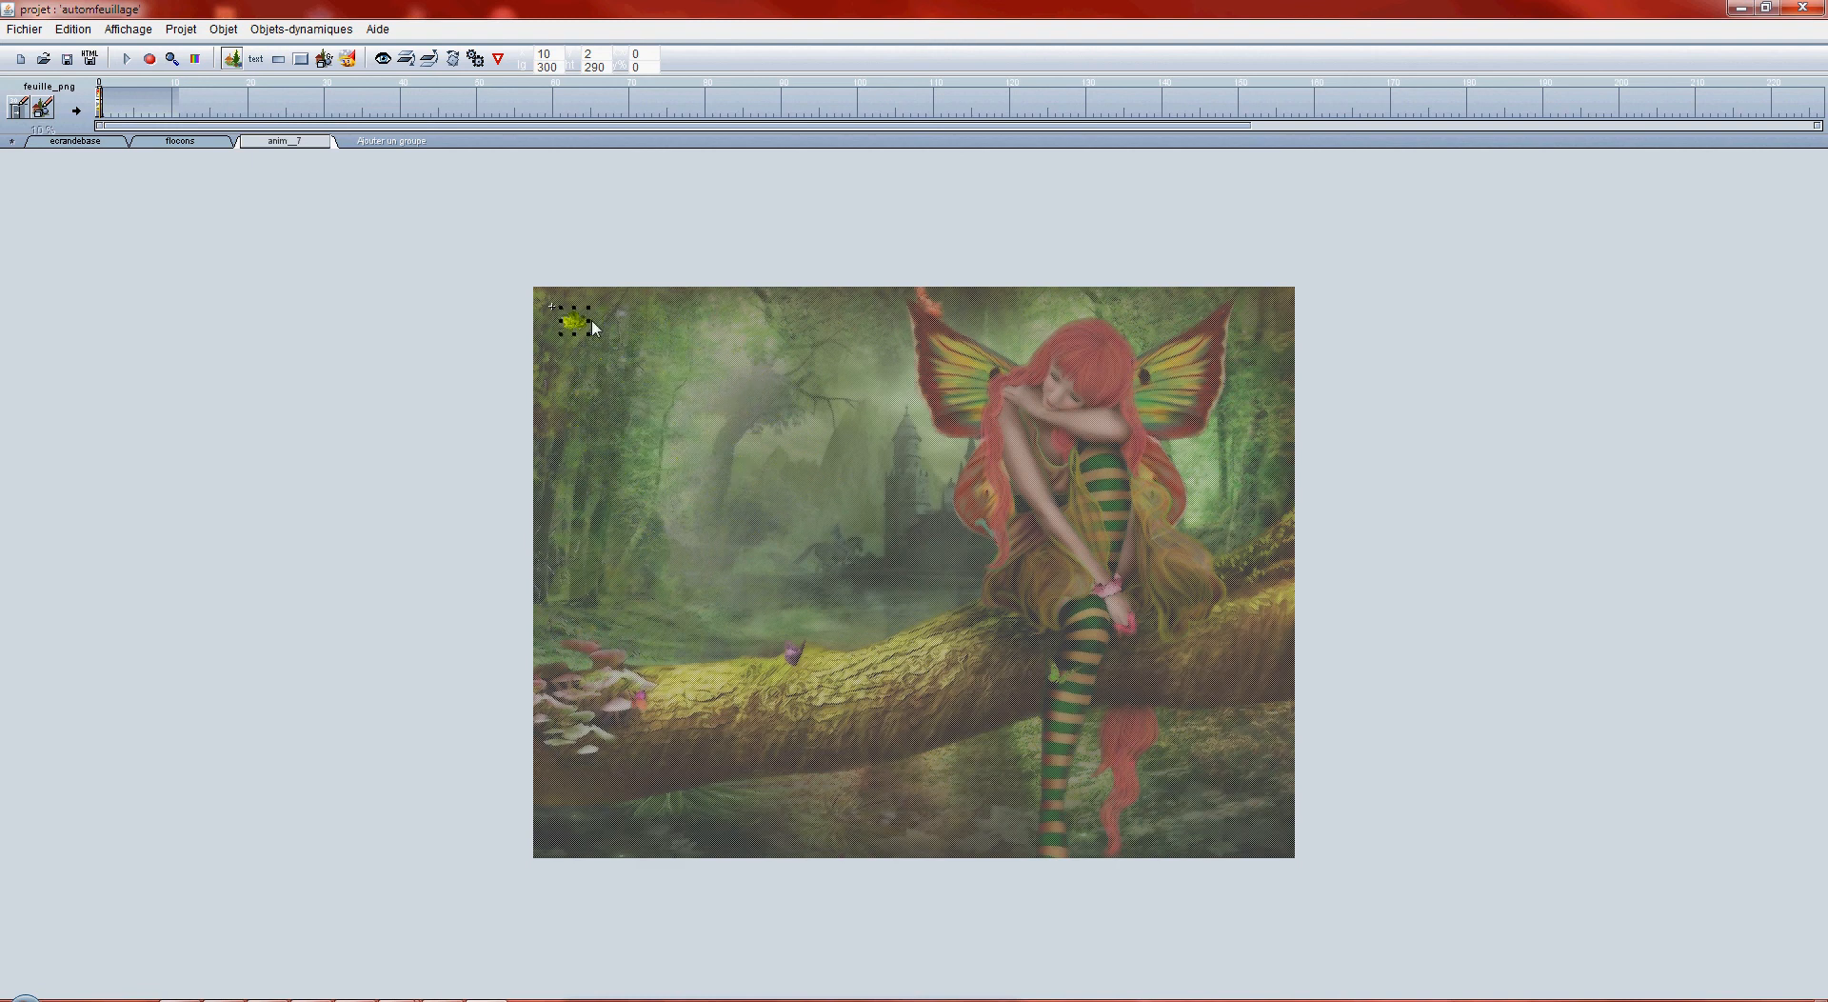
click(578, 327)
click(452, 60)
drag(575, 328, 637, 445)
- Rotate the leaf counterclockwise to an angle of about 301.6°
click(454, 59)
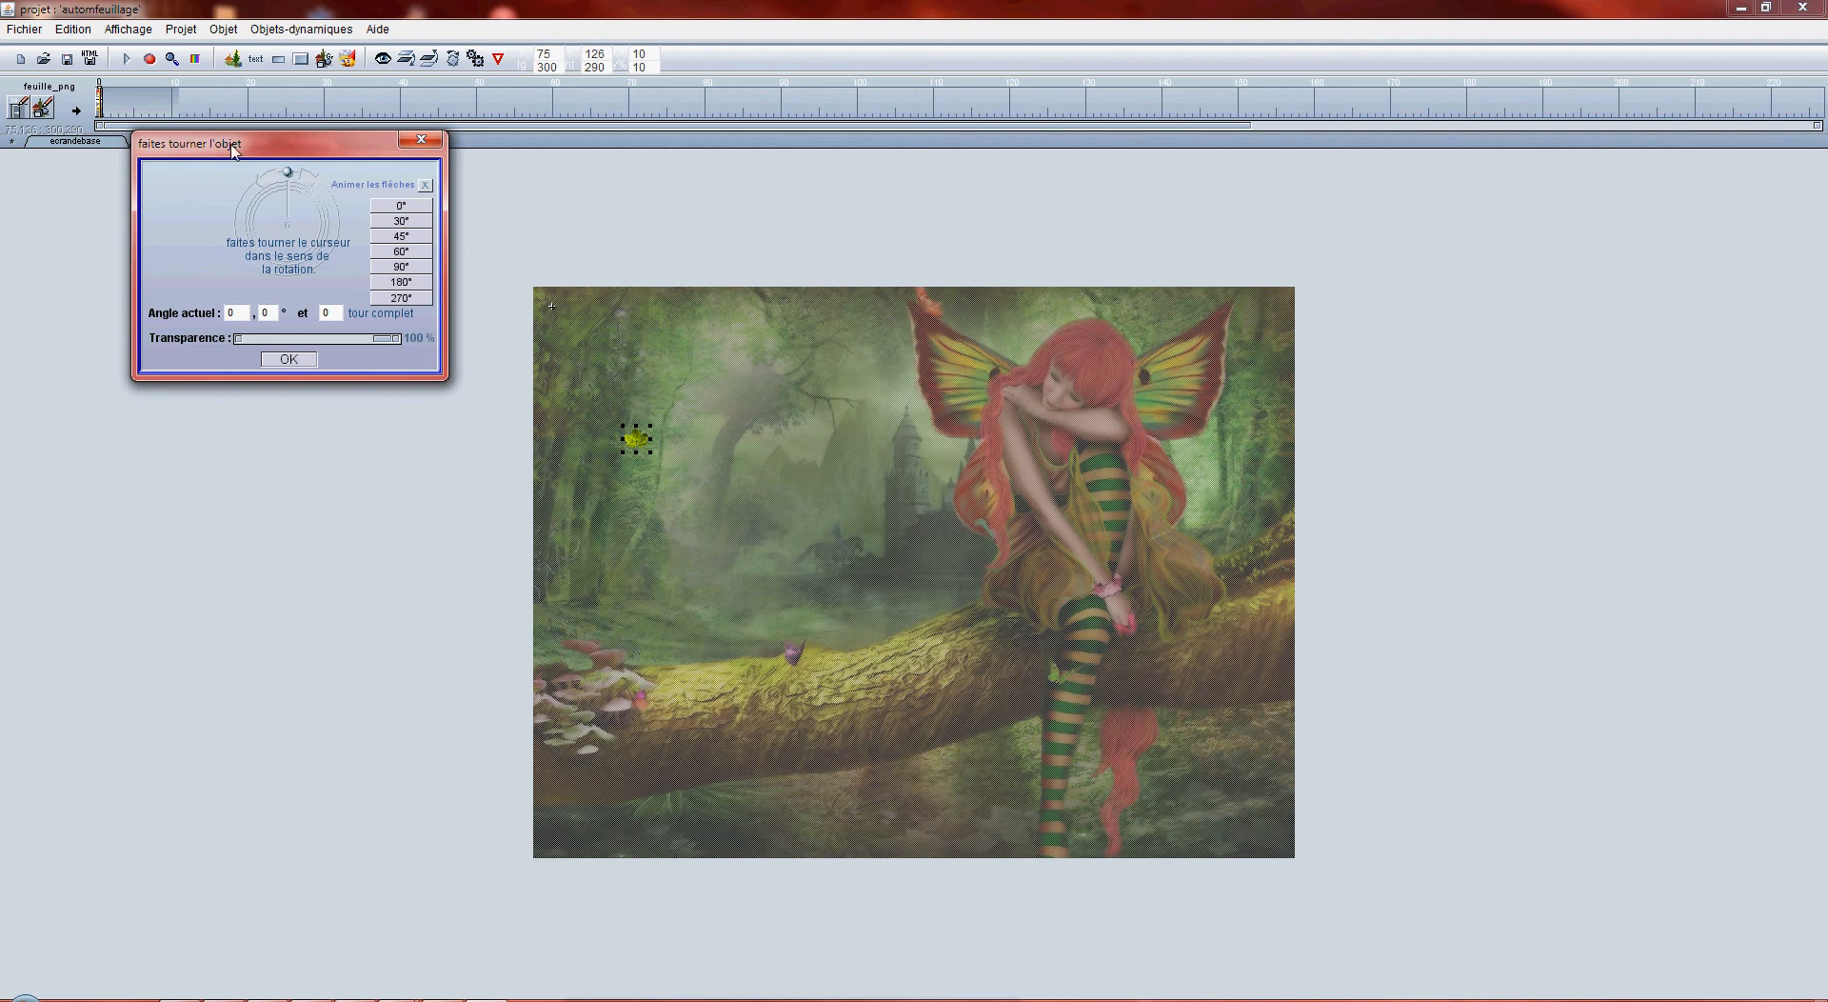
drag(288, 173, 267, 216)
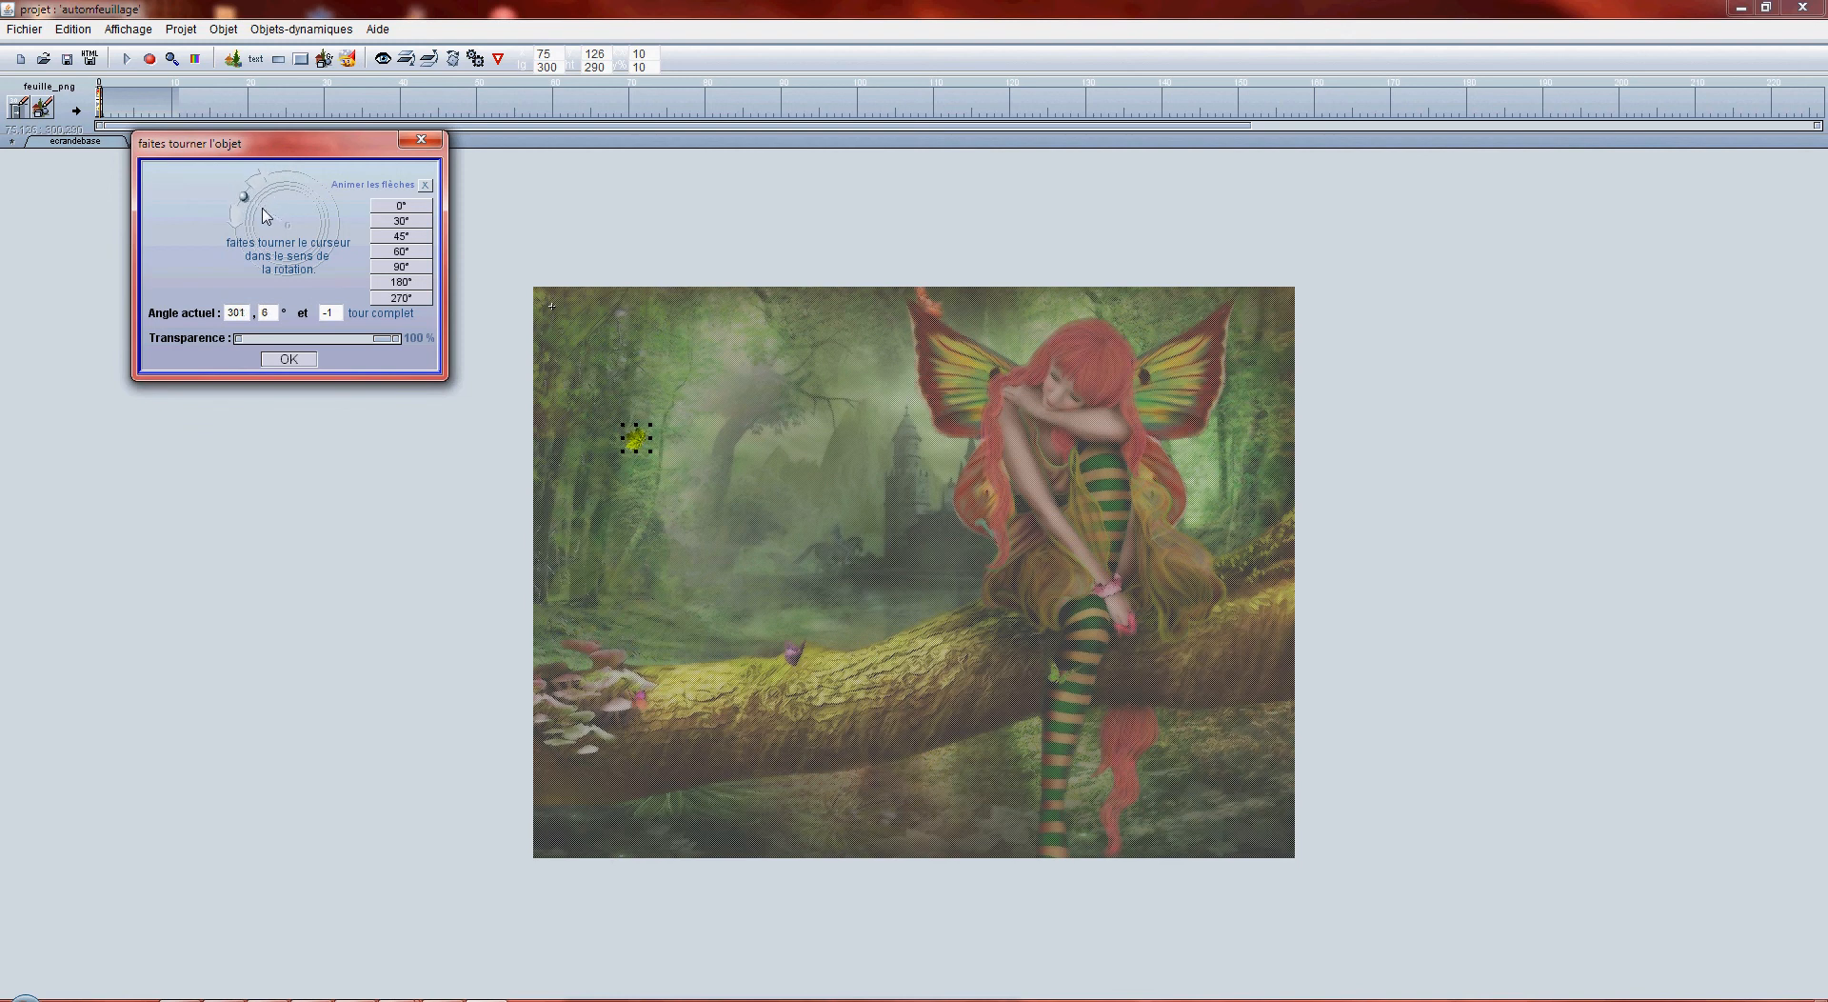
click(291, 359)
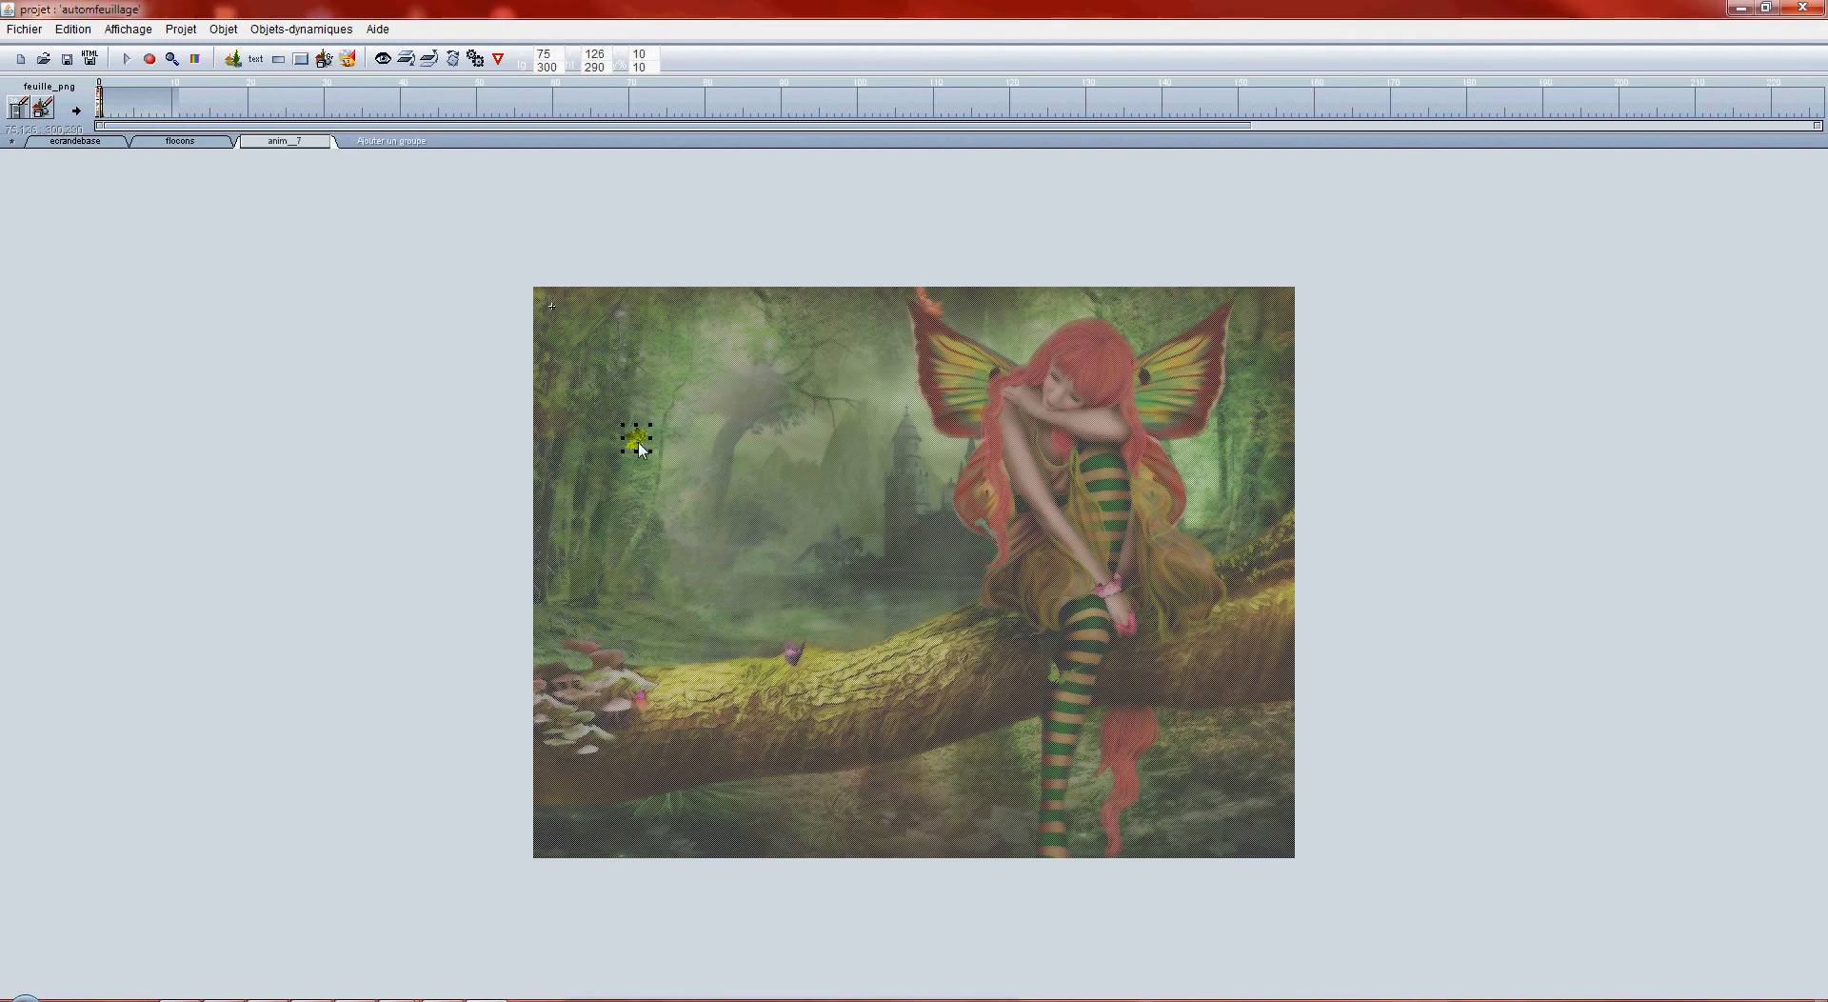
- Move the leaf onto the origin cross near the scene's upper-left corner and return to the ecrandebase group
drag(641, 450, 557, 316)
click(189, 143)
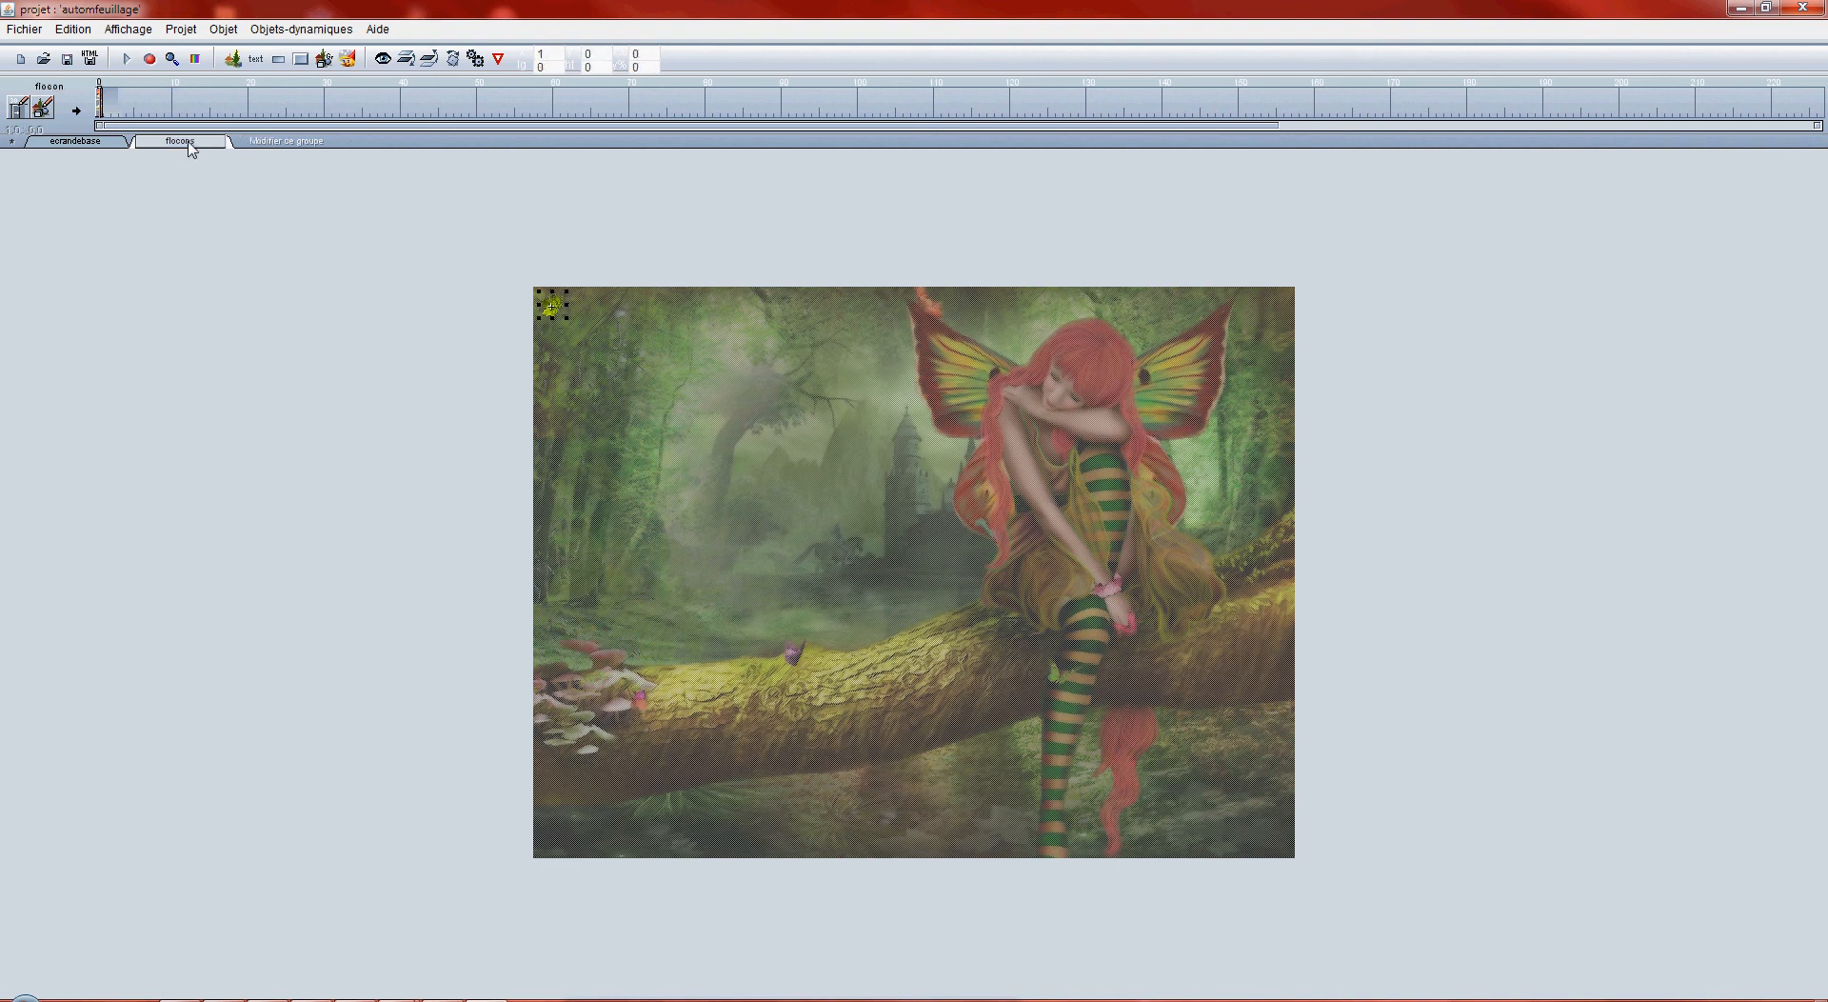
click(92, 143)
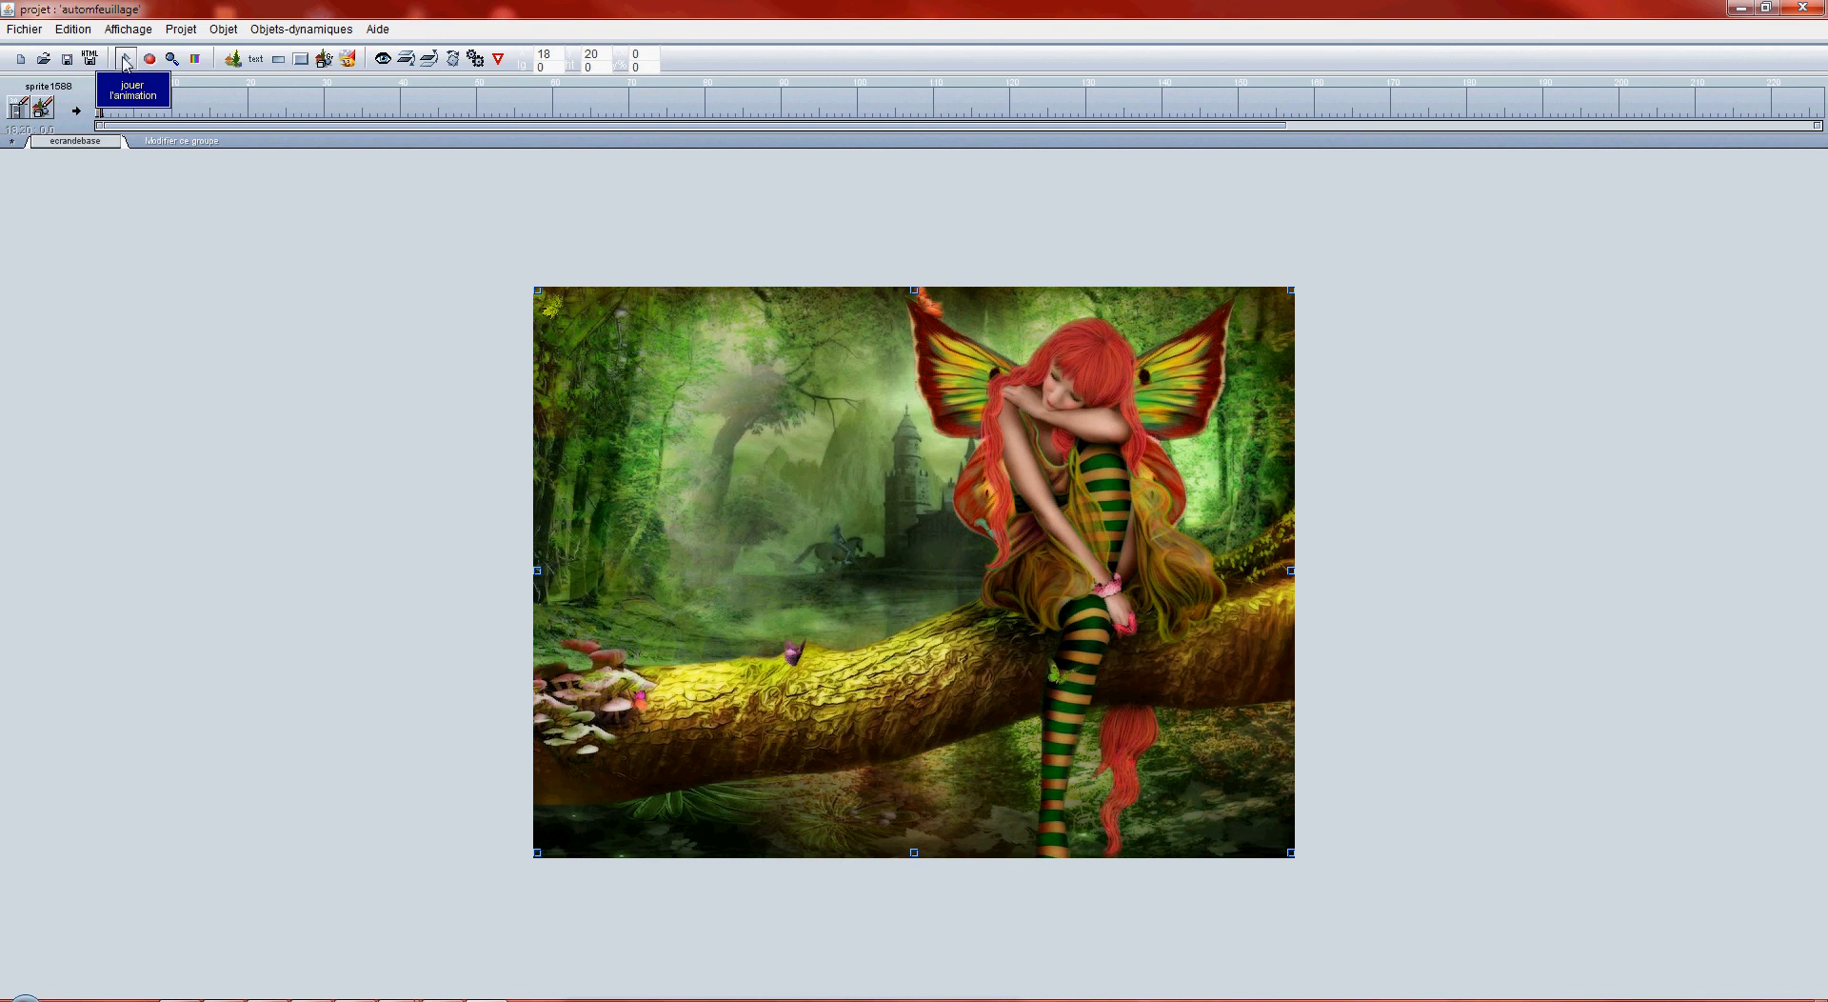
- Play the animation to check the falling leaves, then close the preview and save the project
click(127, 62)
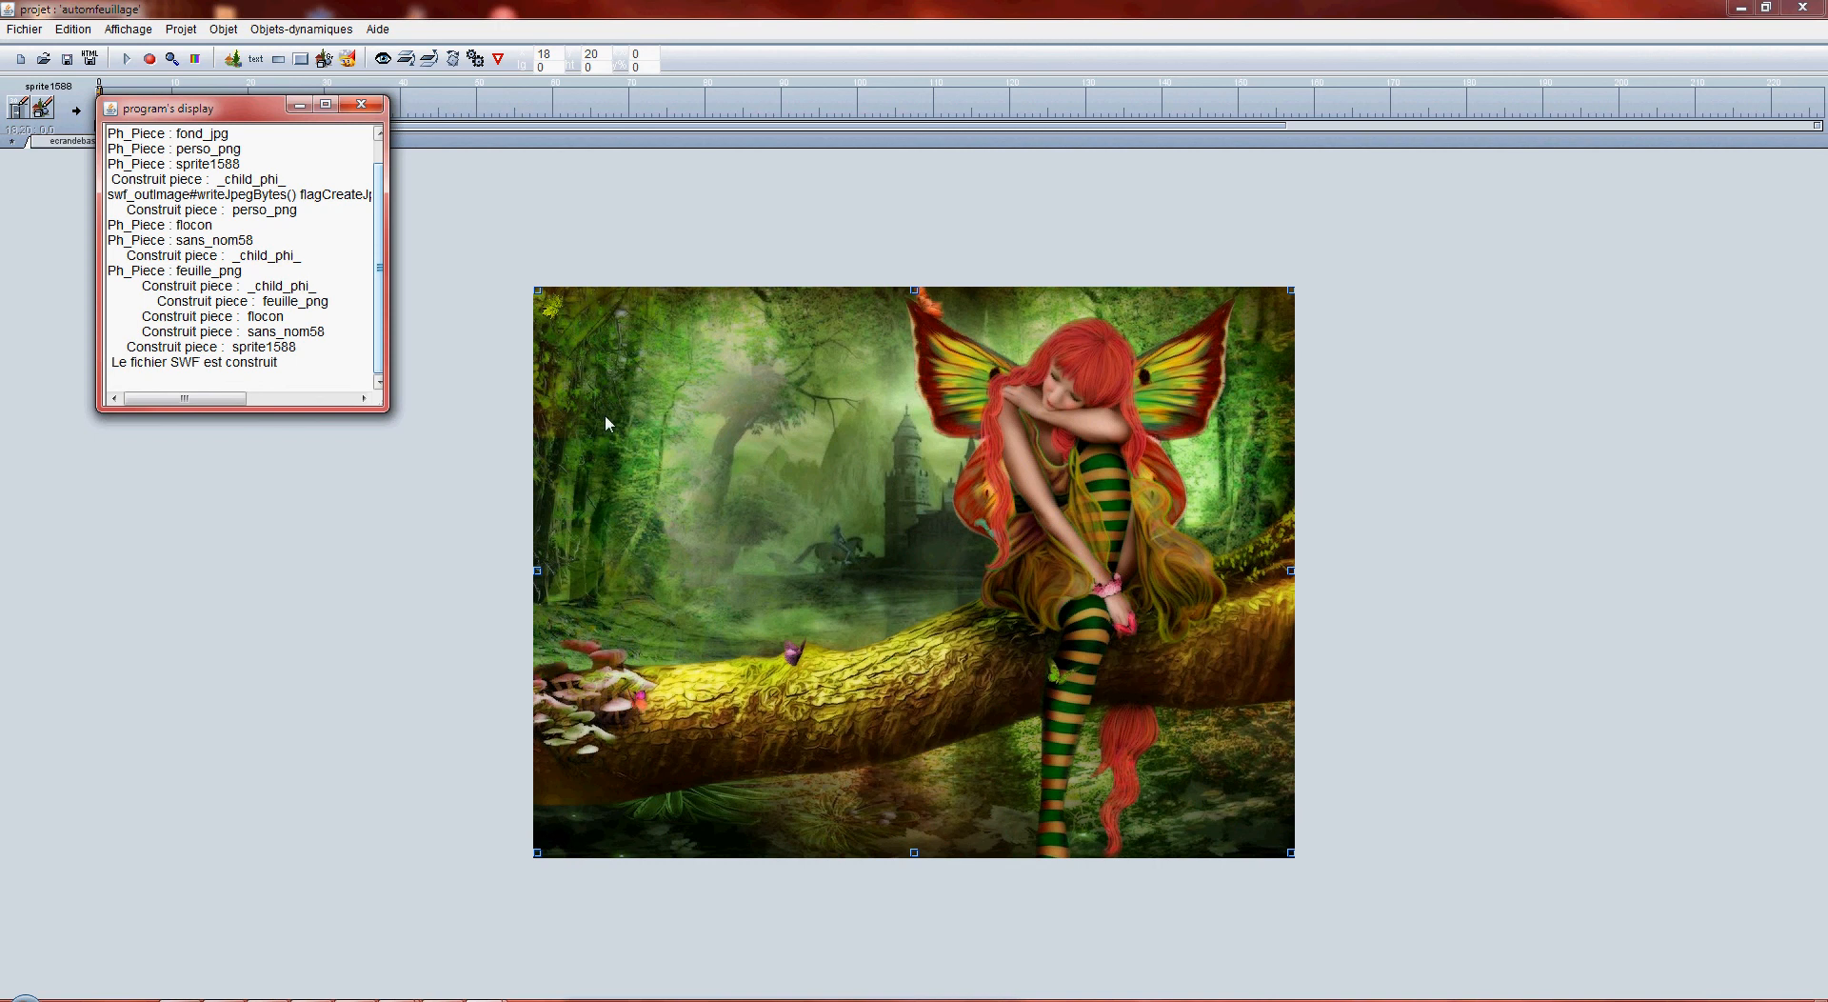
drag(258, 111, 293, 313)
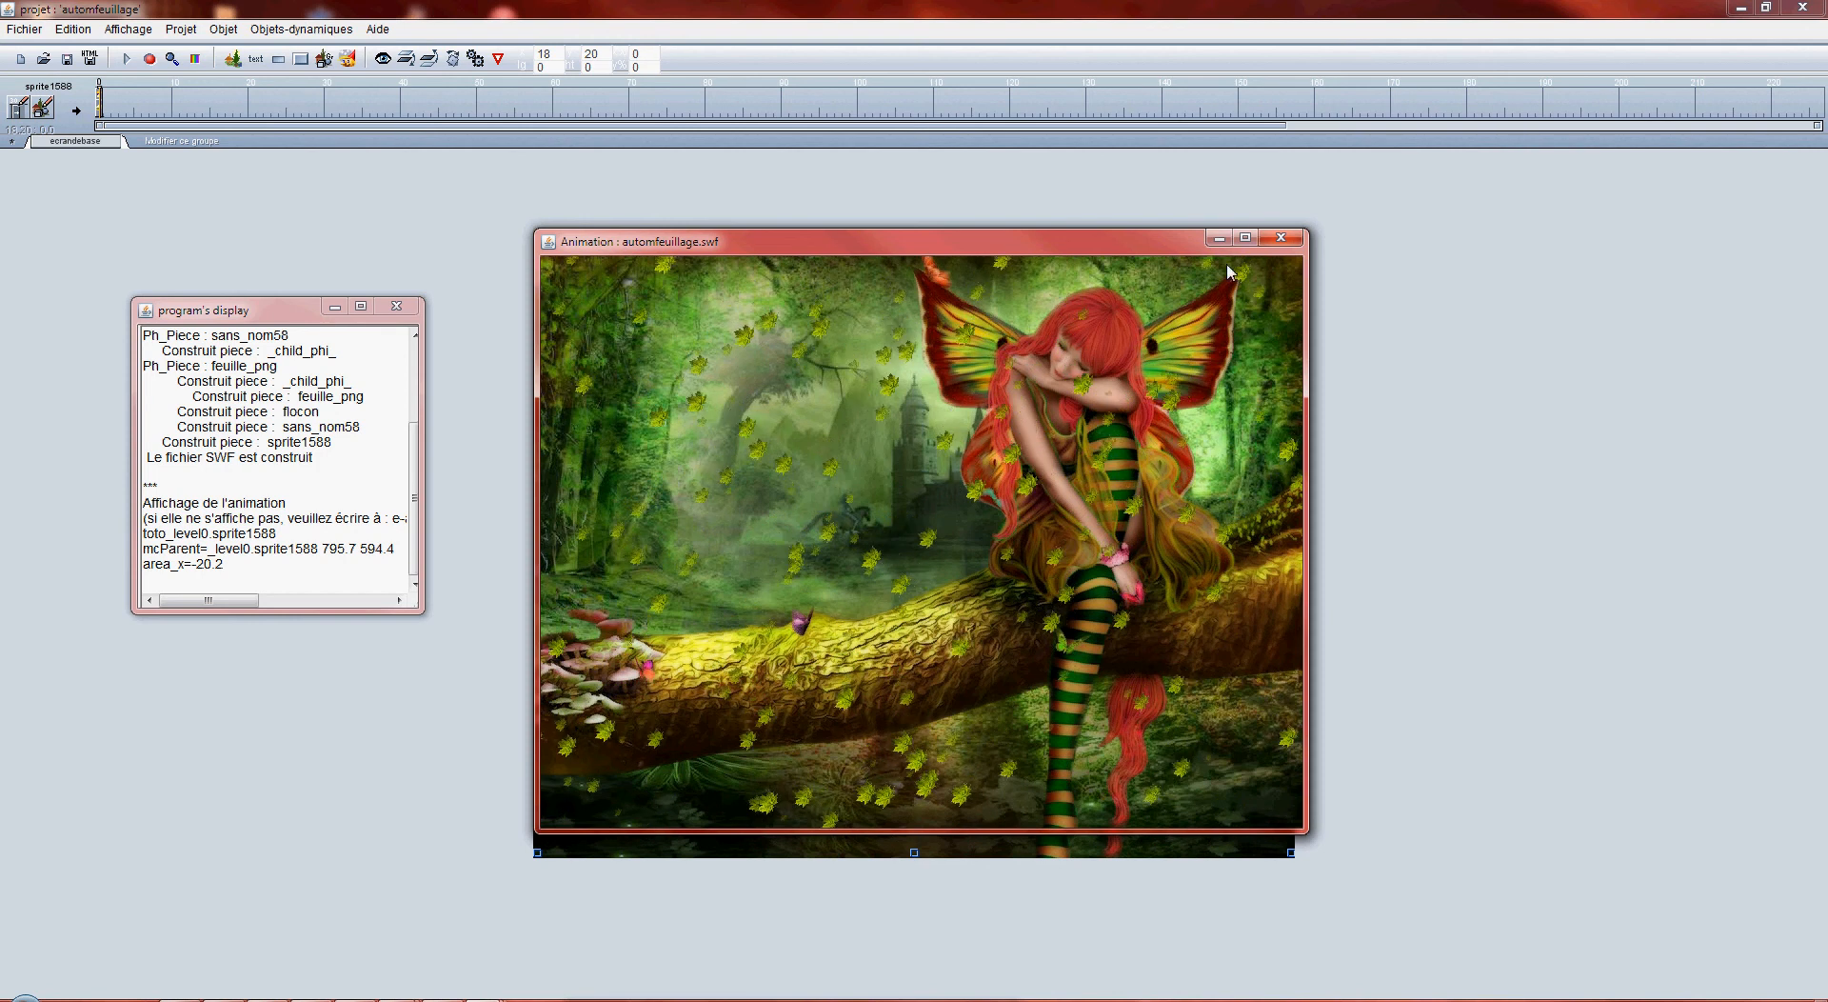
click(1283, 243)
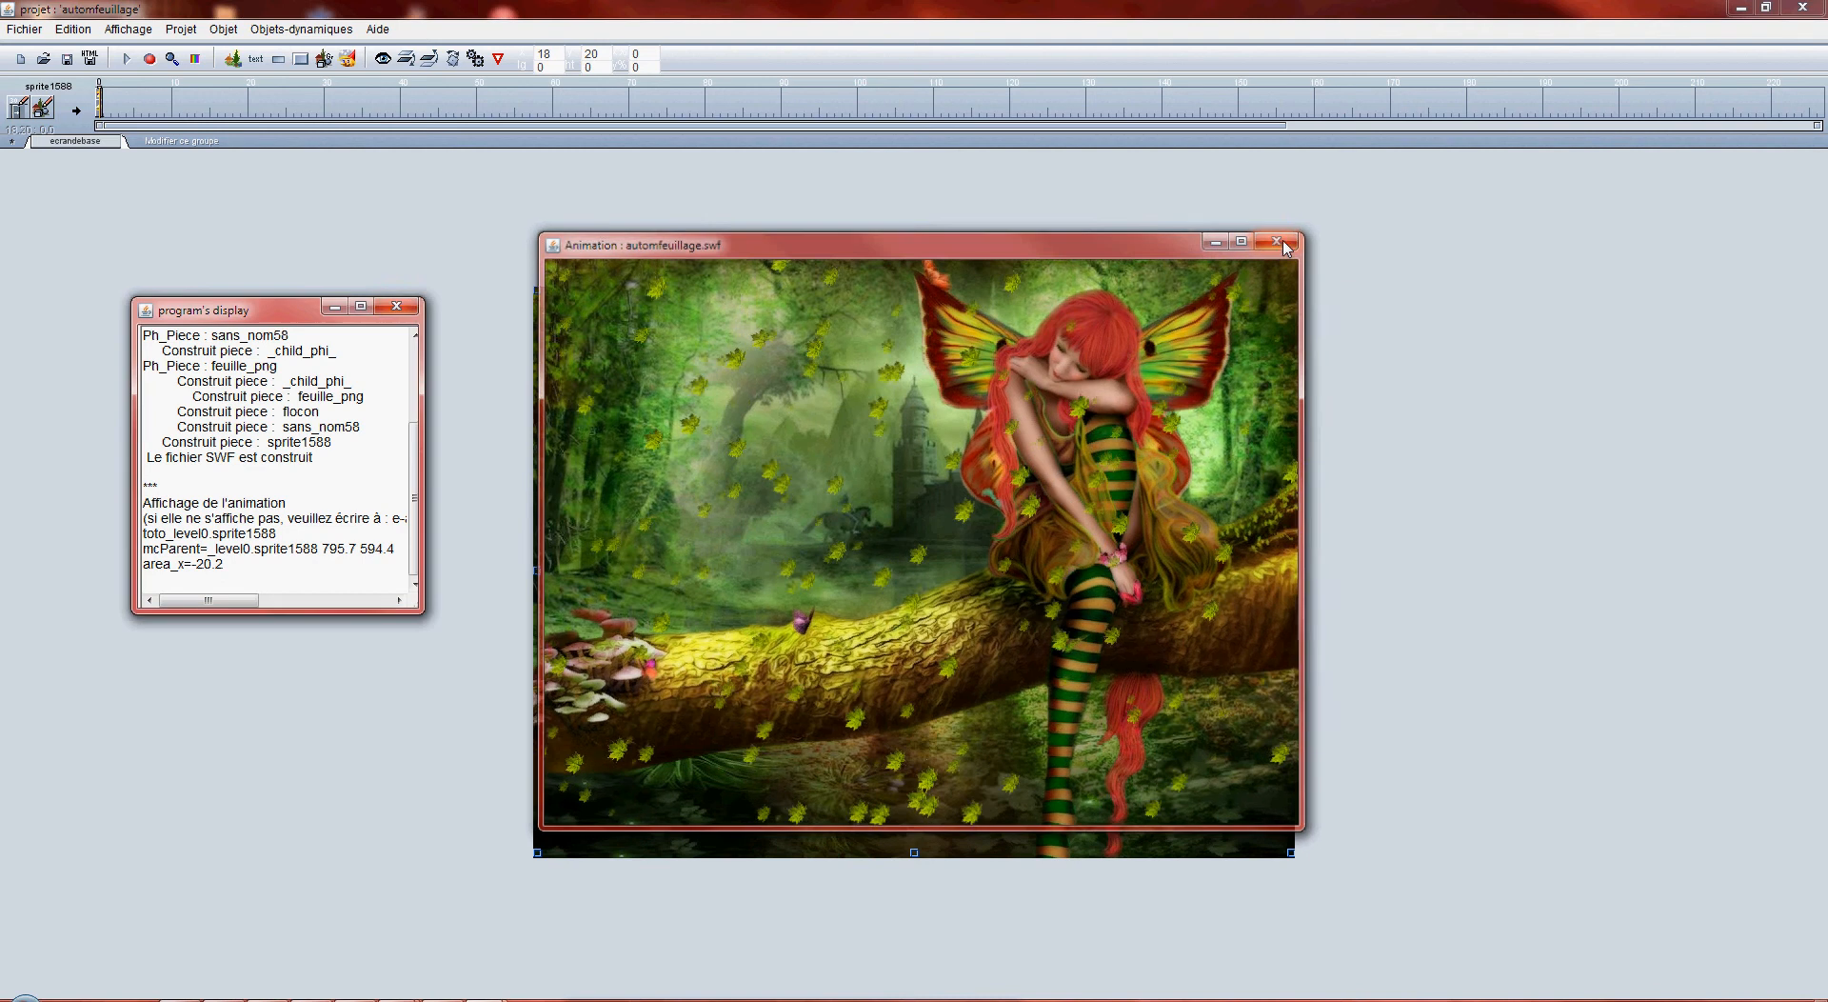
click(396, 306)
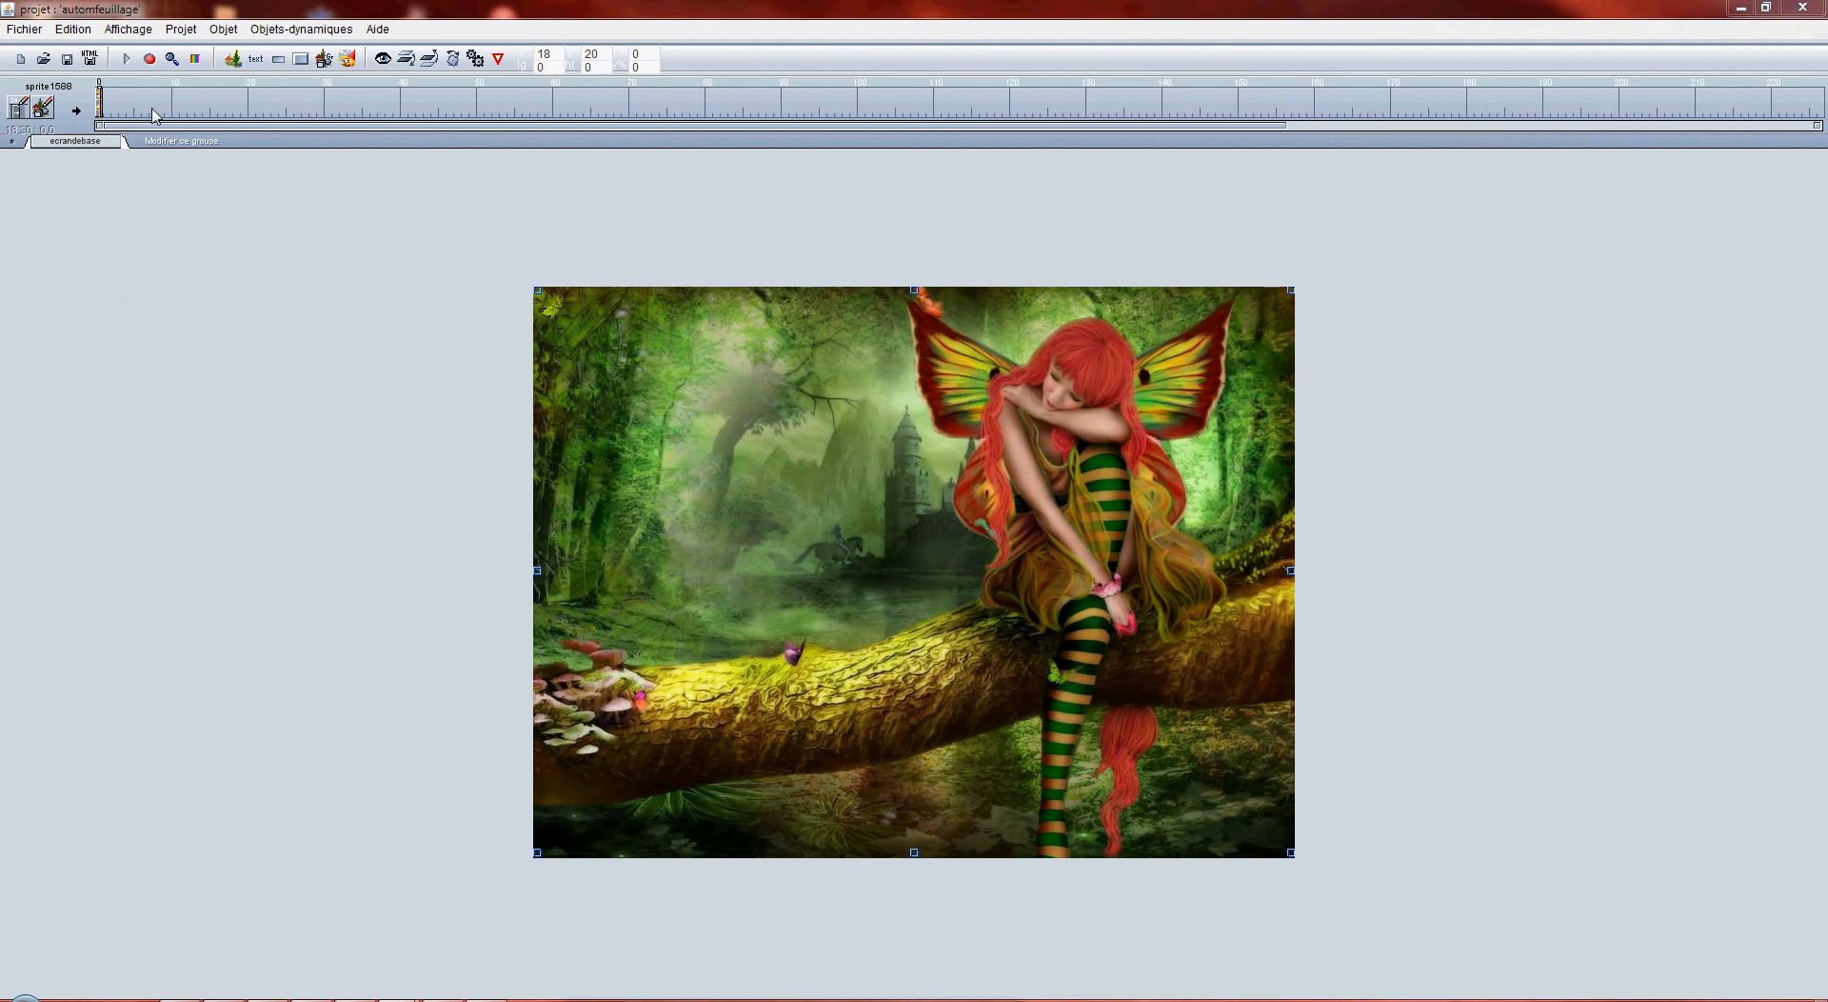
click(67, 60)
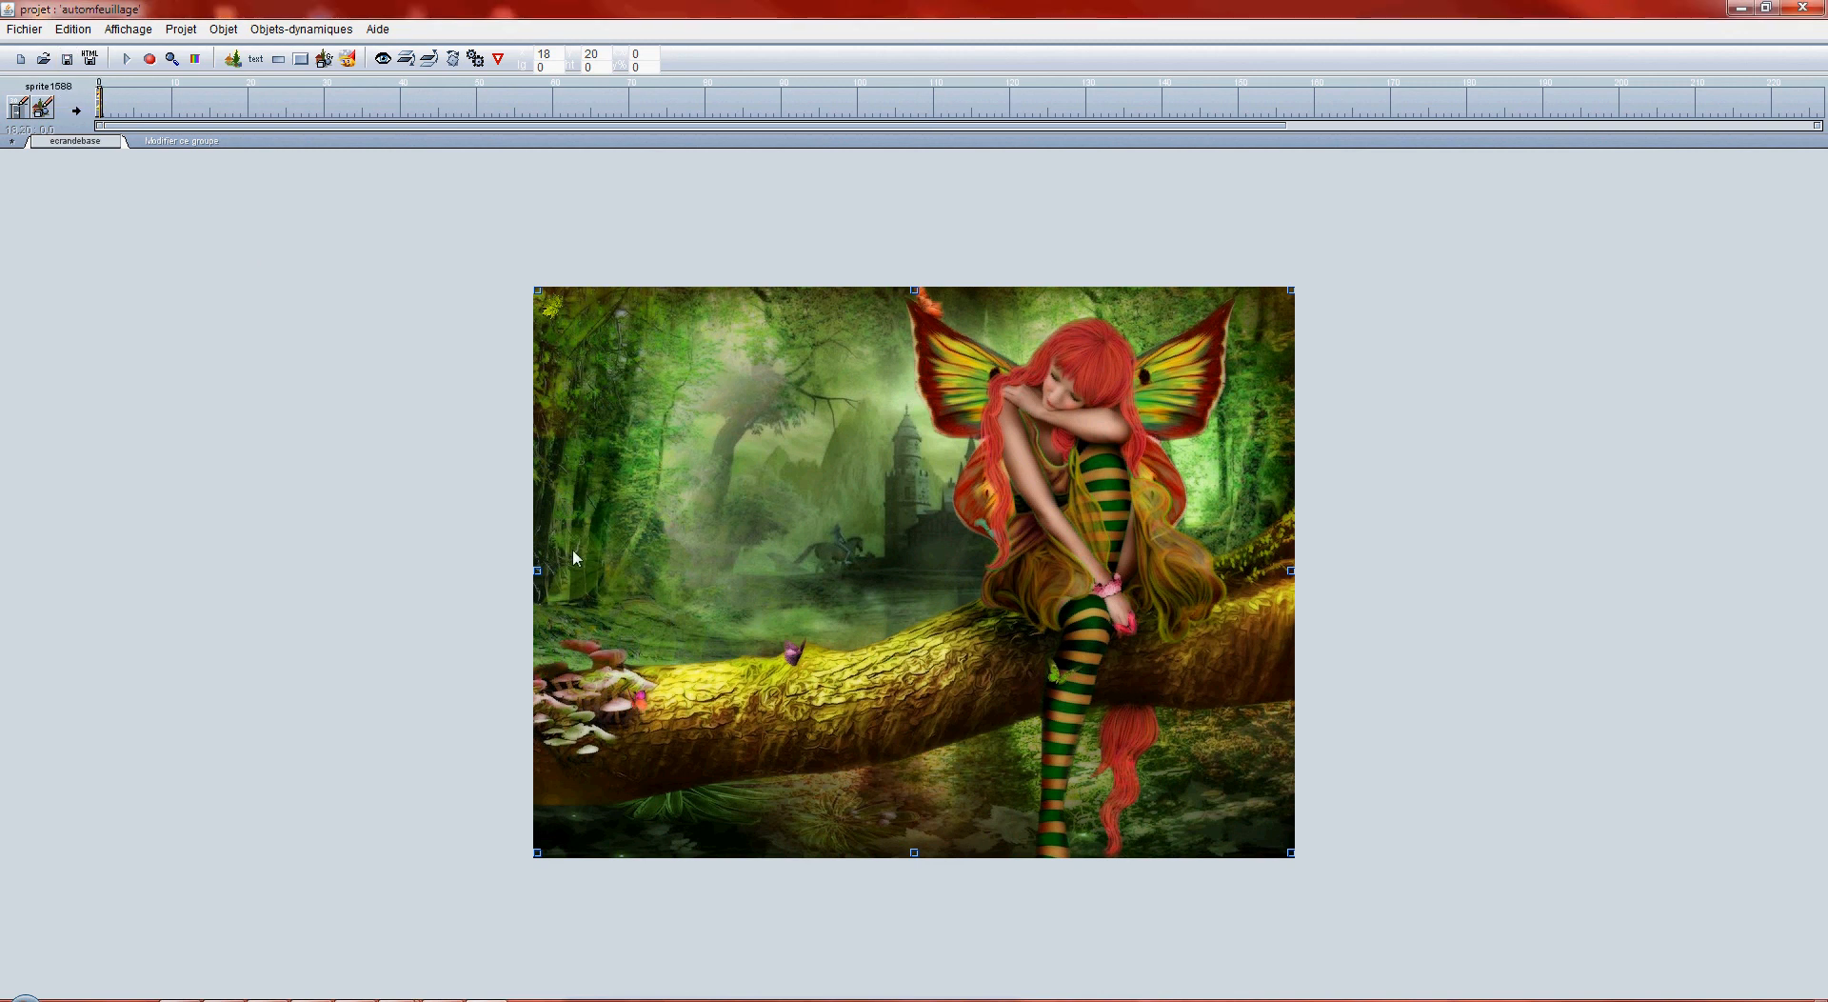
- Set the flocons group's number of pieces to 50 and its right/left sway (Balancement) to 20
double_click(551, 315)
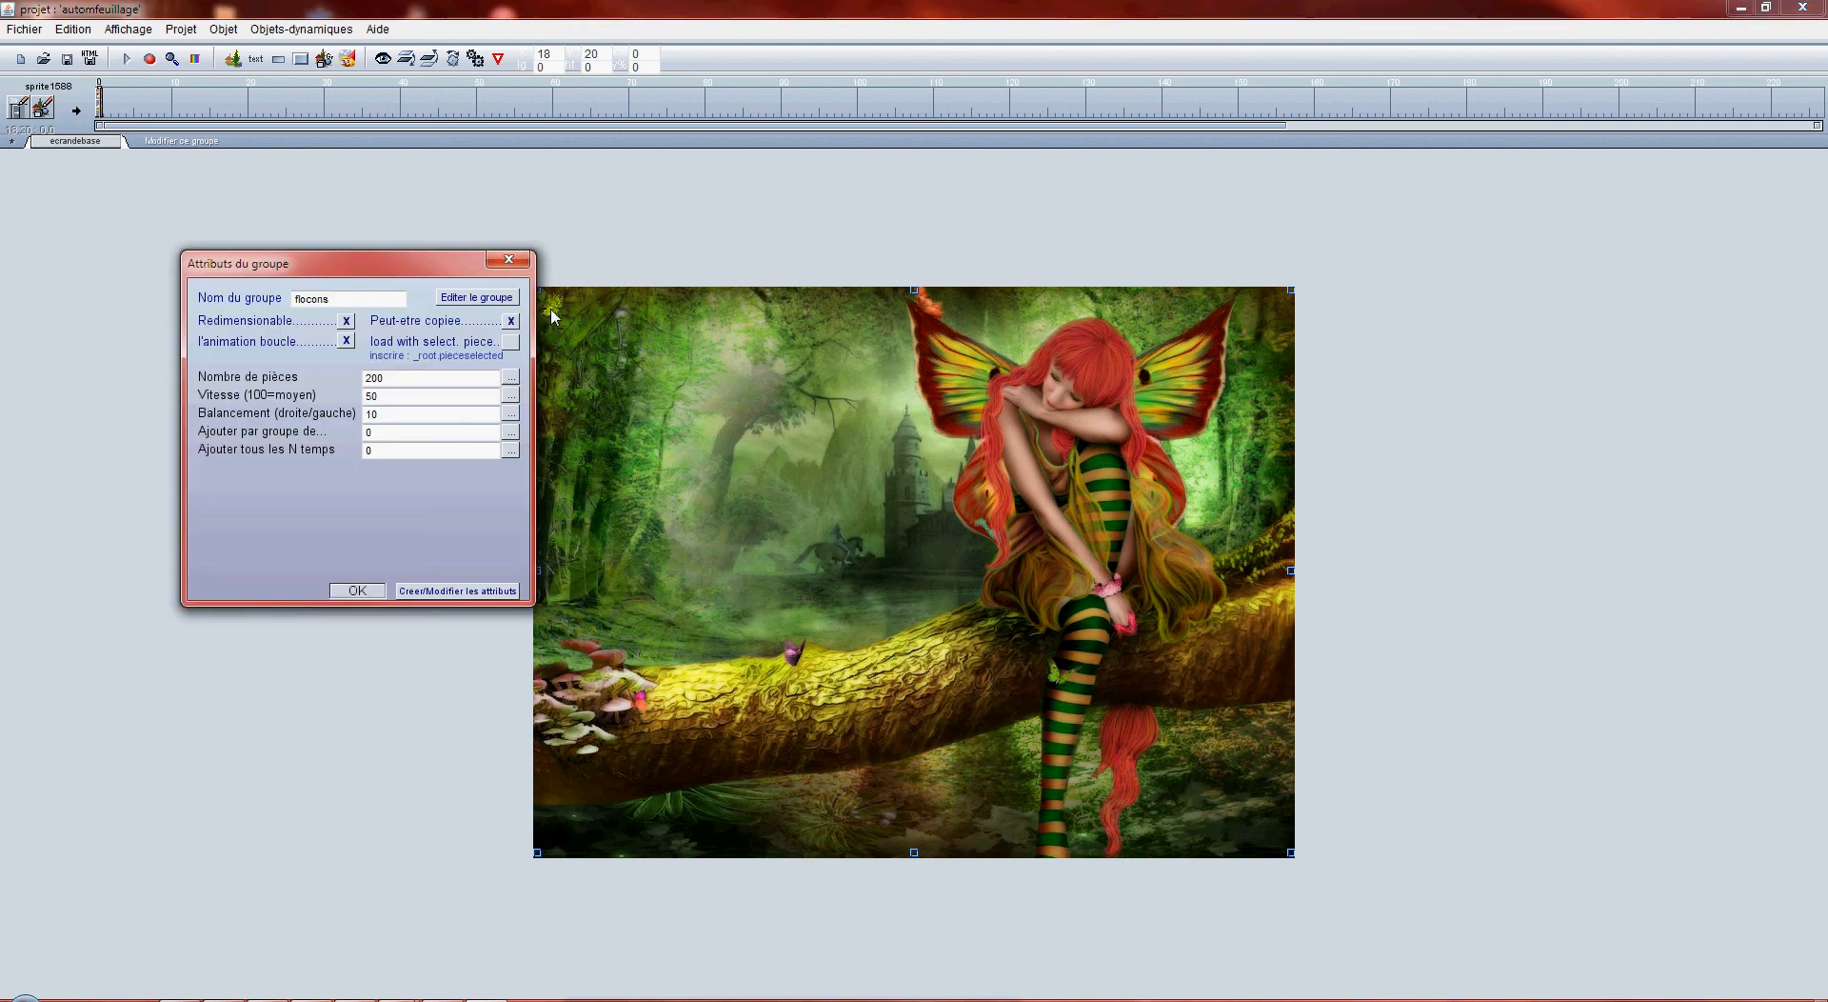
drag(383, 272, 469, 298)
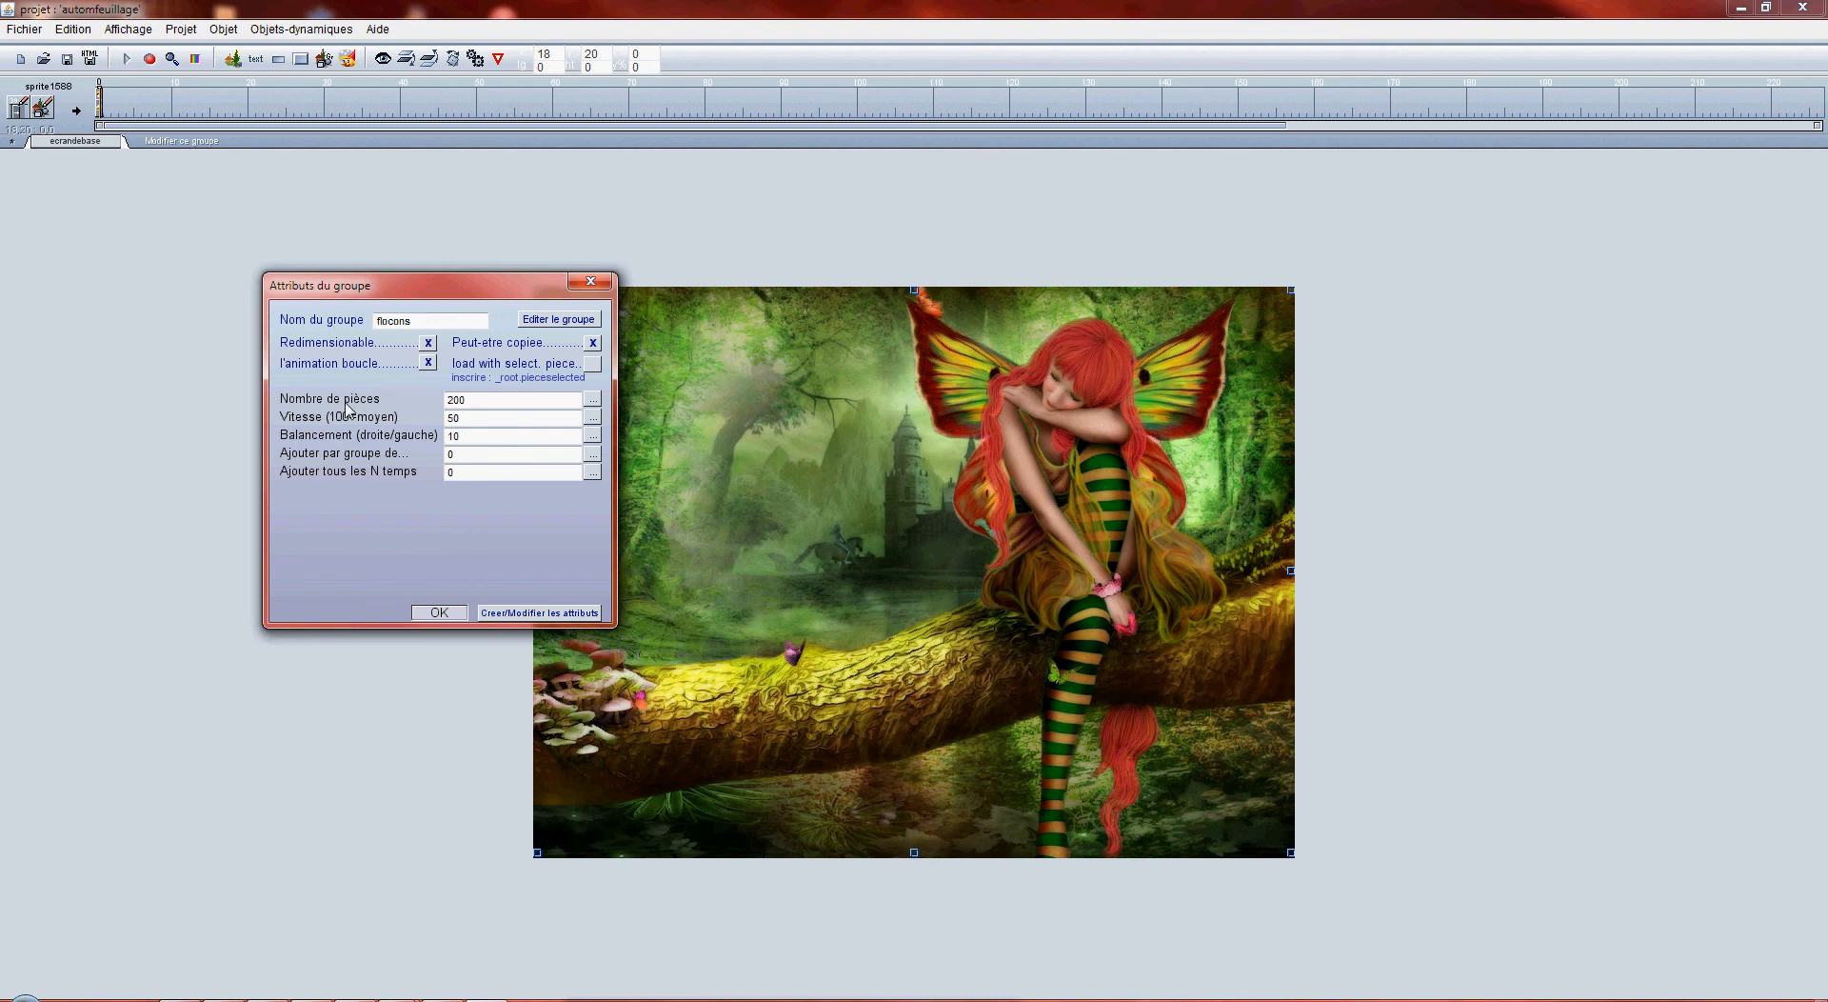
drag(473, 400, 388, 402)
text(50)
click(447, 436)
text(2)
click(452, 611)
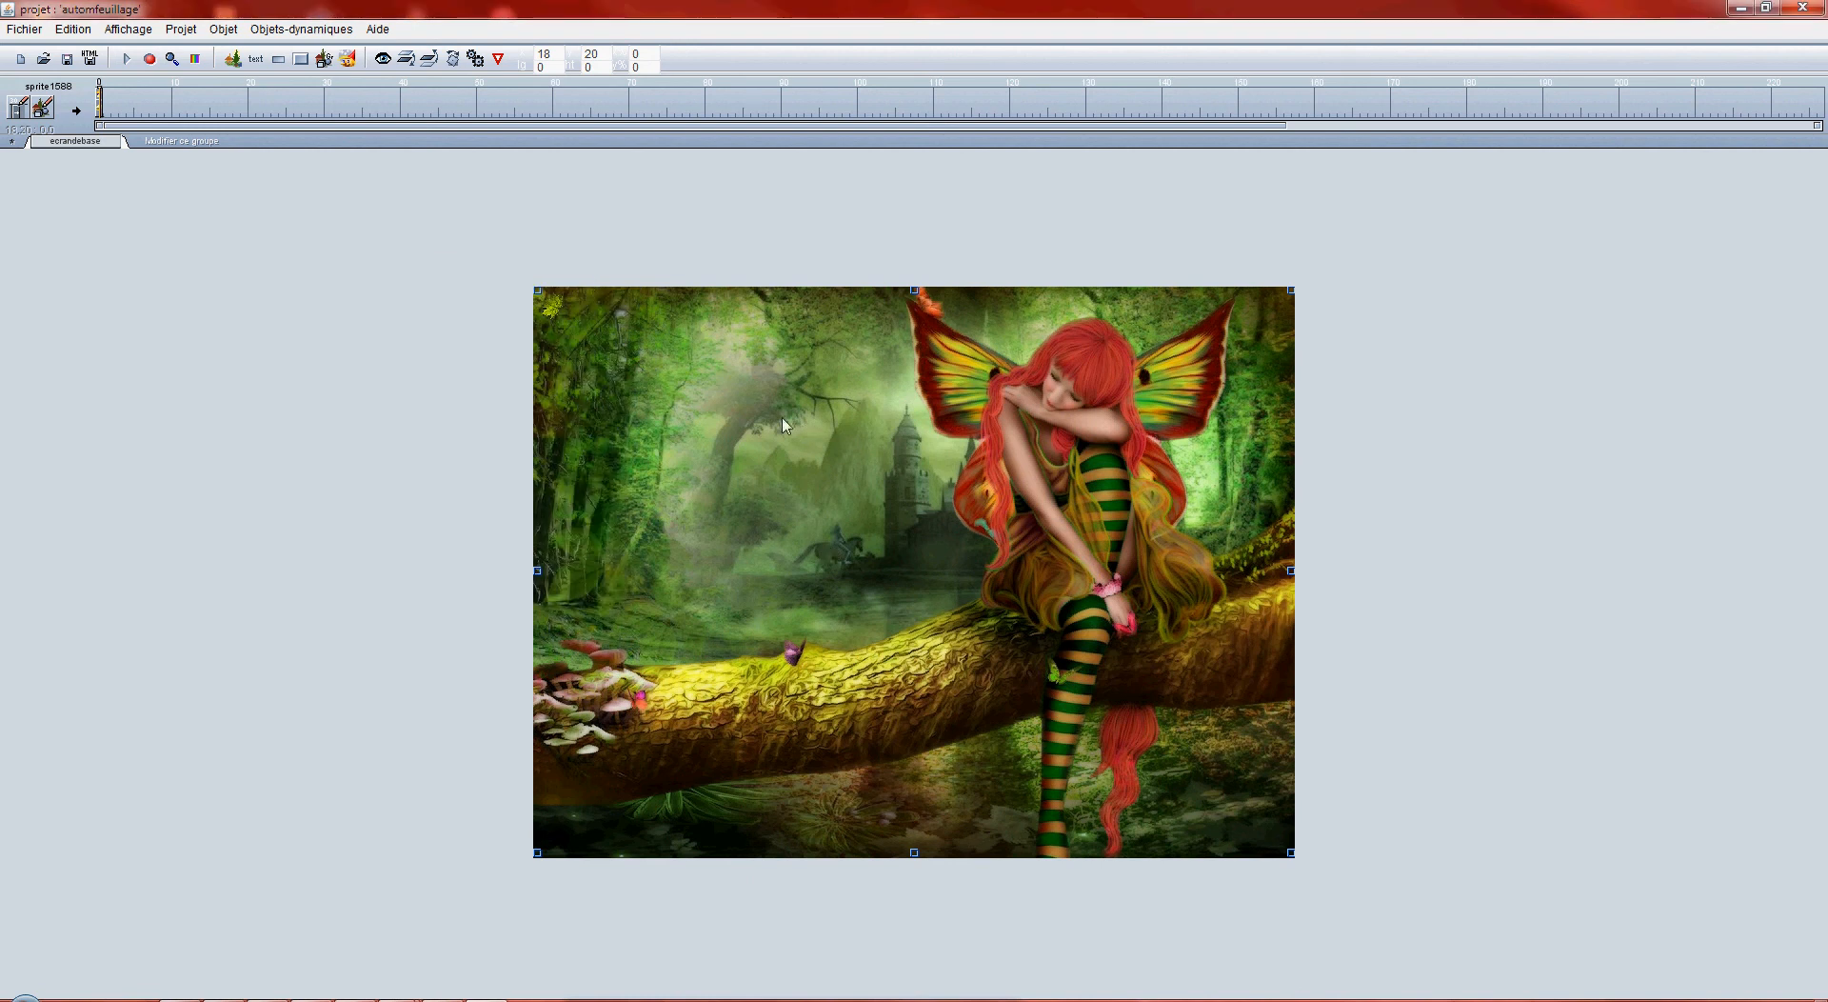
- Reopen the flocons group's attributes and check the speed setting (Vitesse)
click(183, 145)
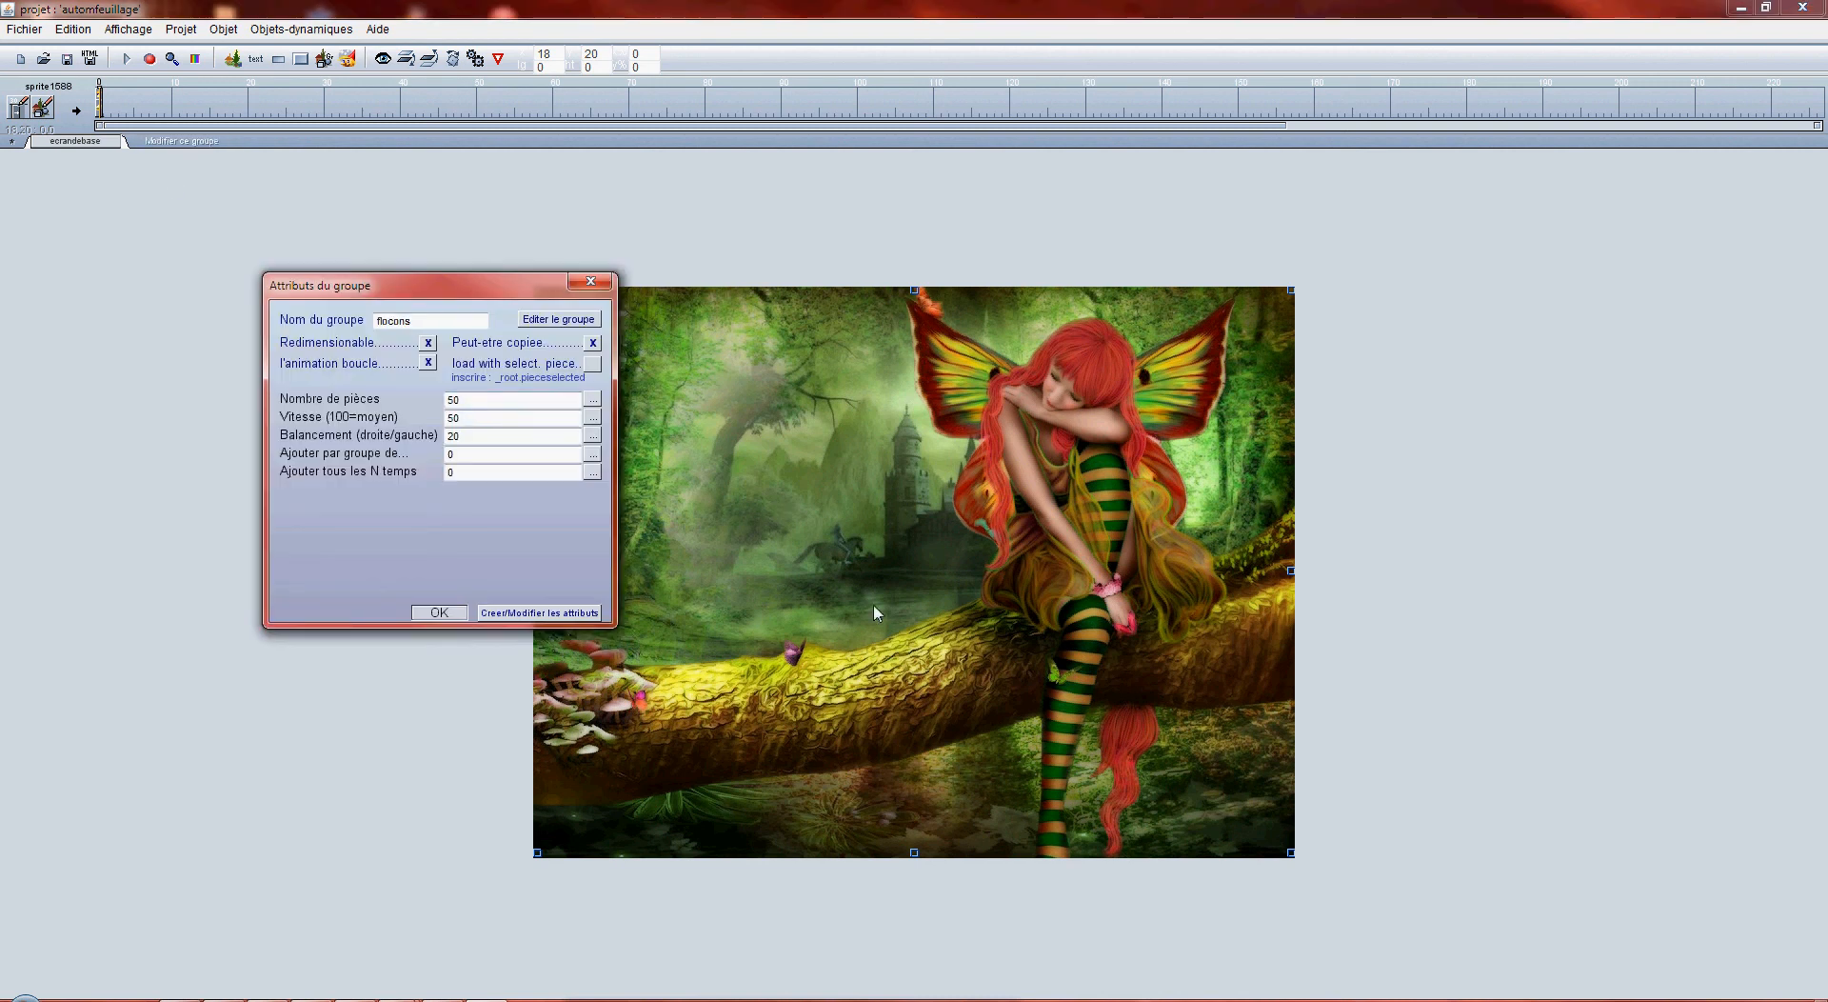
click(459, 419)
click(452, 612)
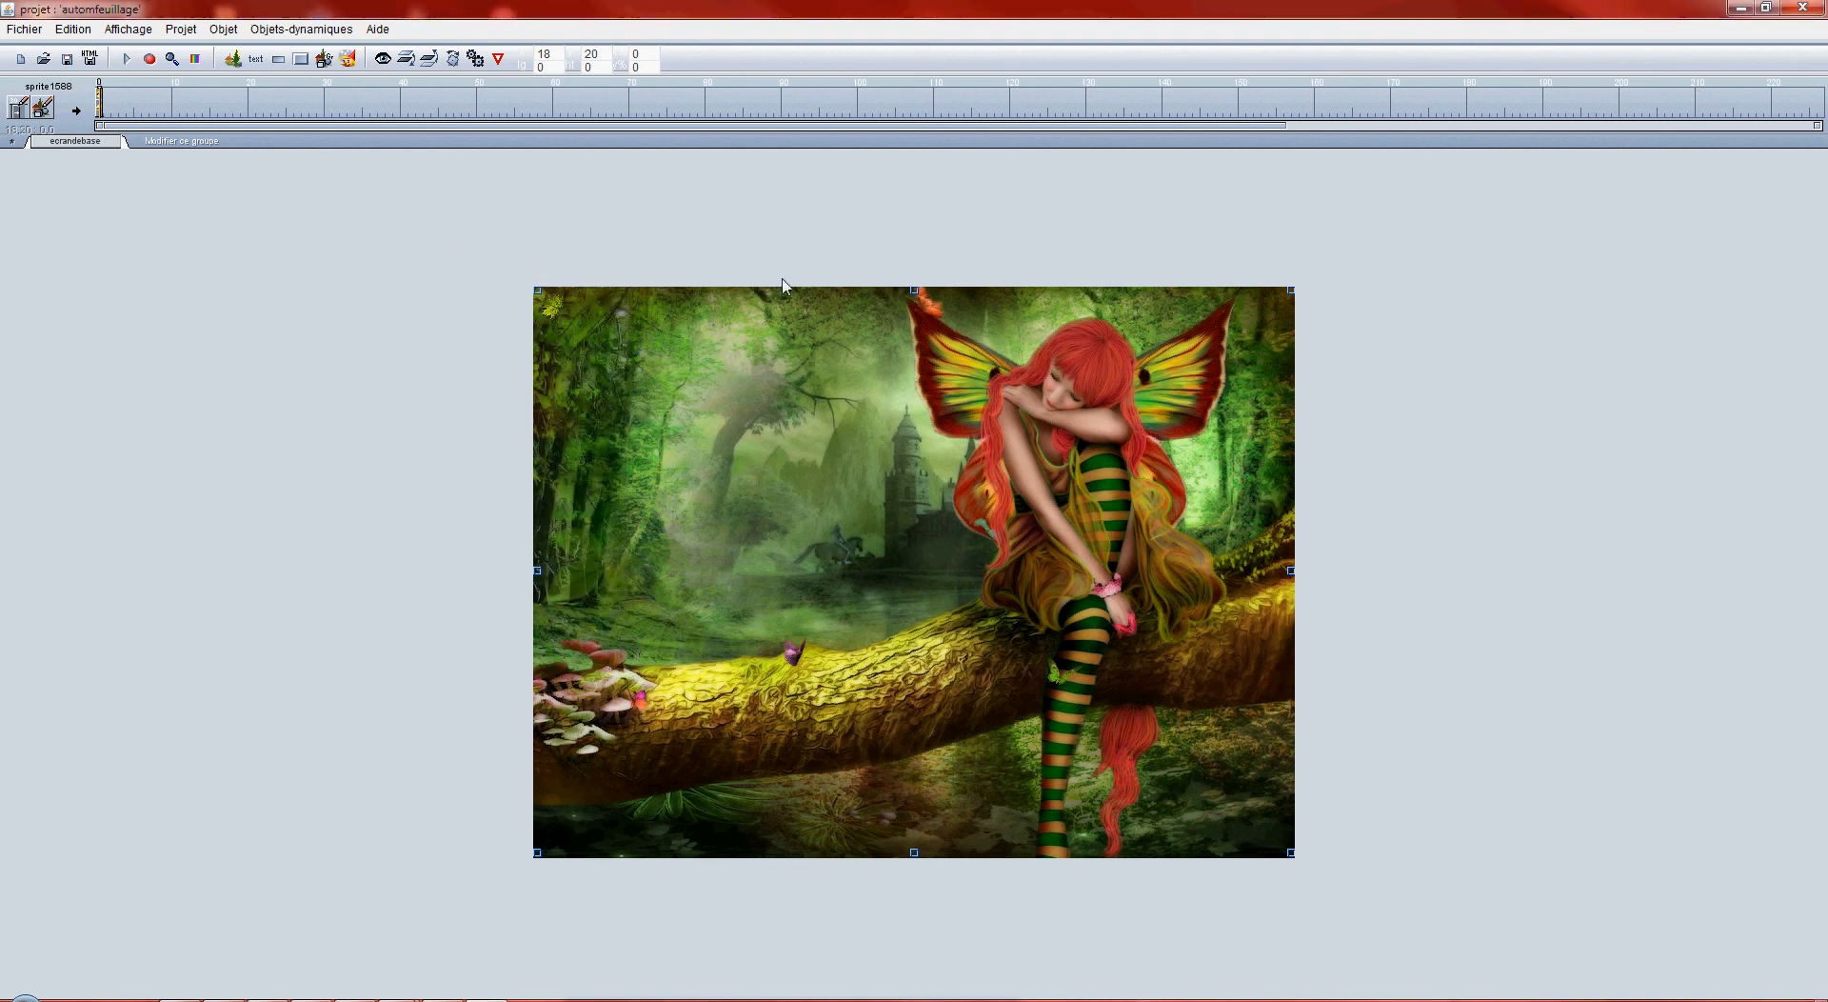
- Play the animation to check the new leaf amount and sway, and close the preview and its output window
click(127, 60)
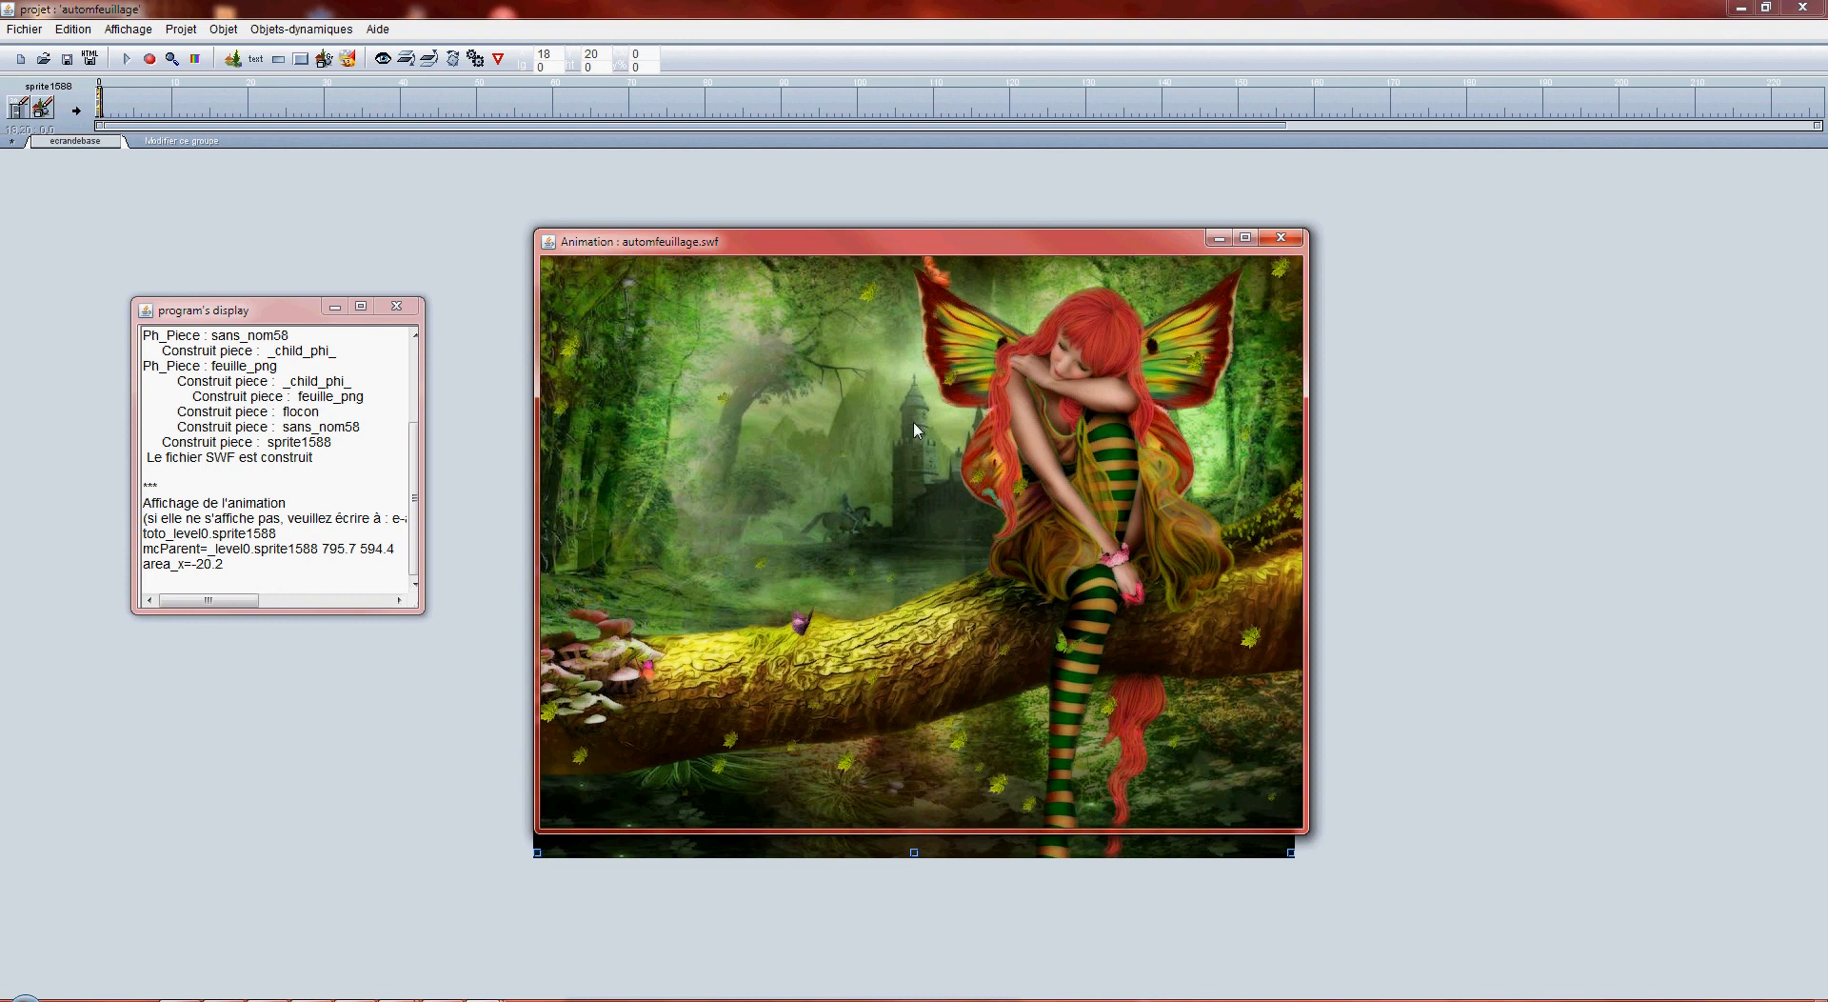
click(1297, 245)
click(397, 306)
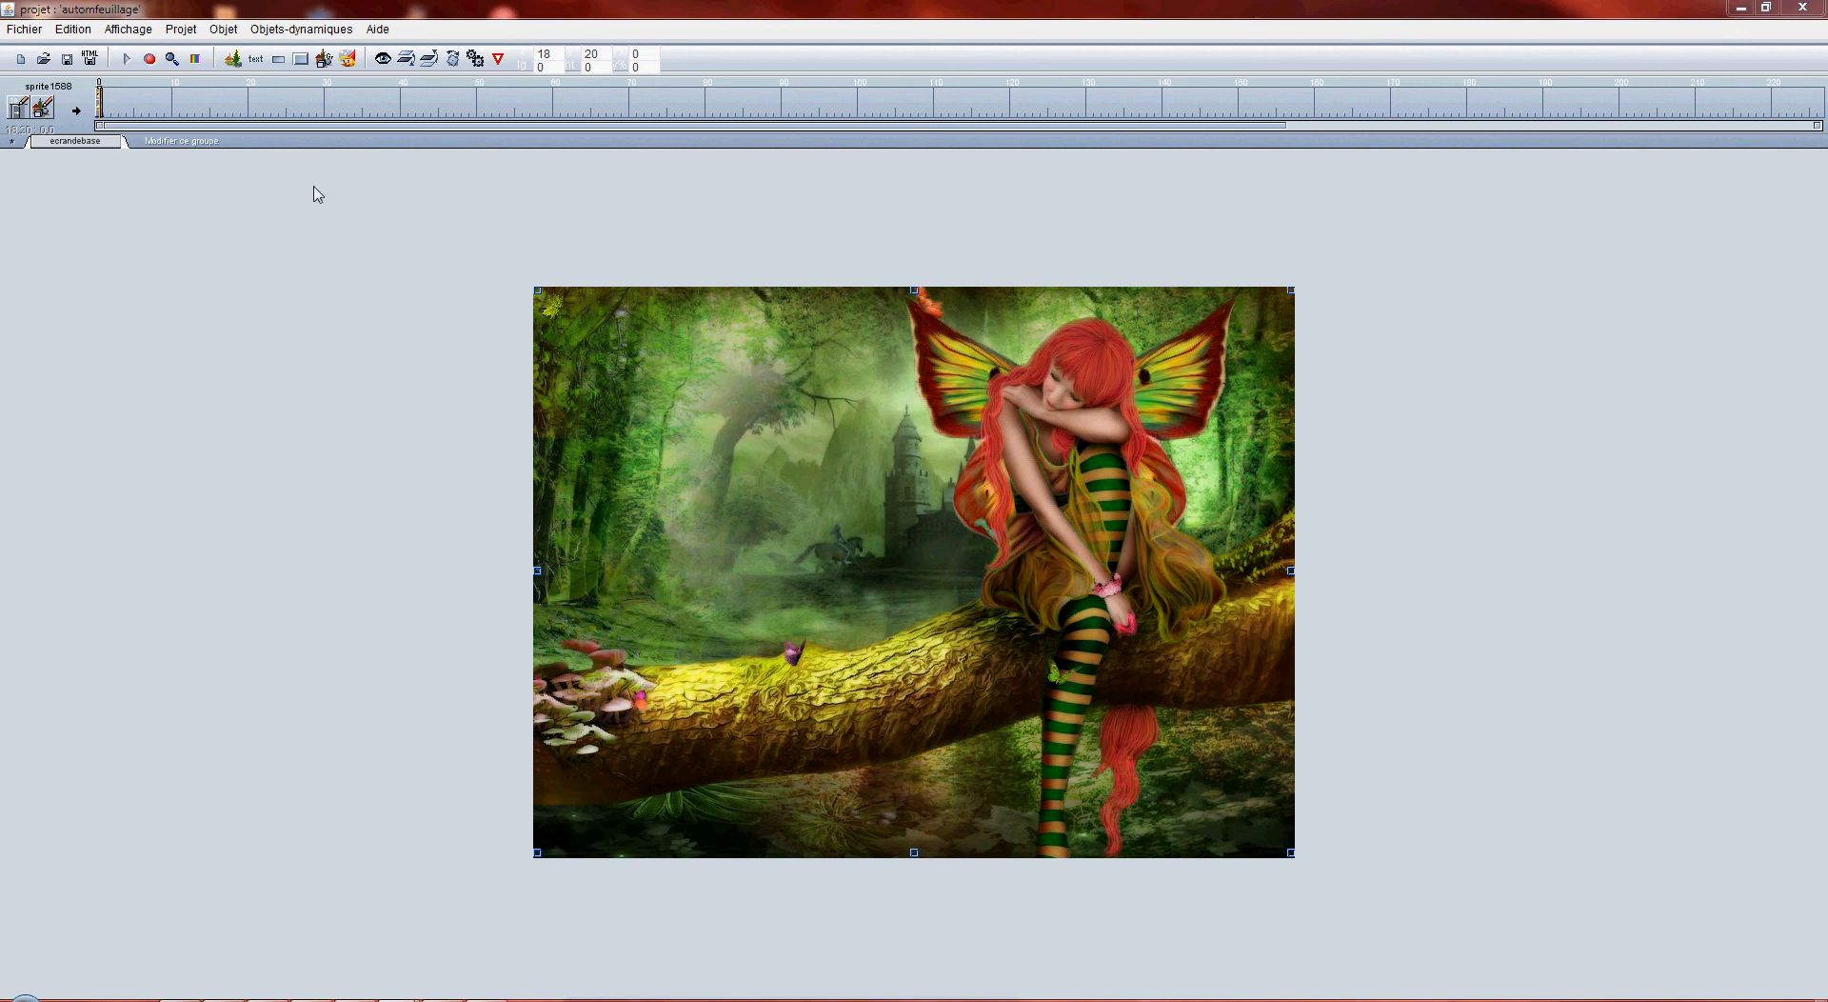
- Place the leaf object sprite1588 between perso_png and fond_jpg in the object order, so leaves fall behind the fairy
click(139, 29)
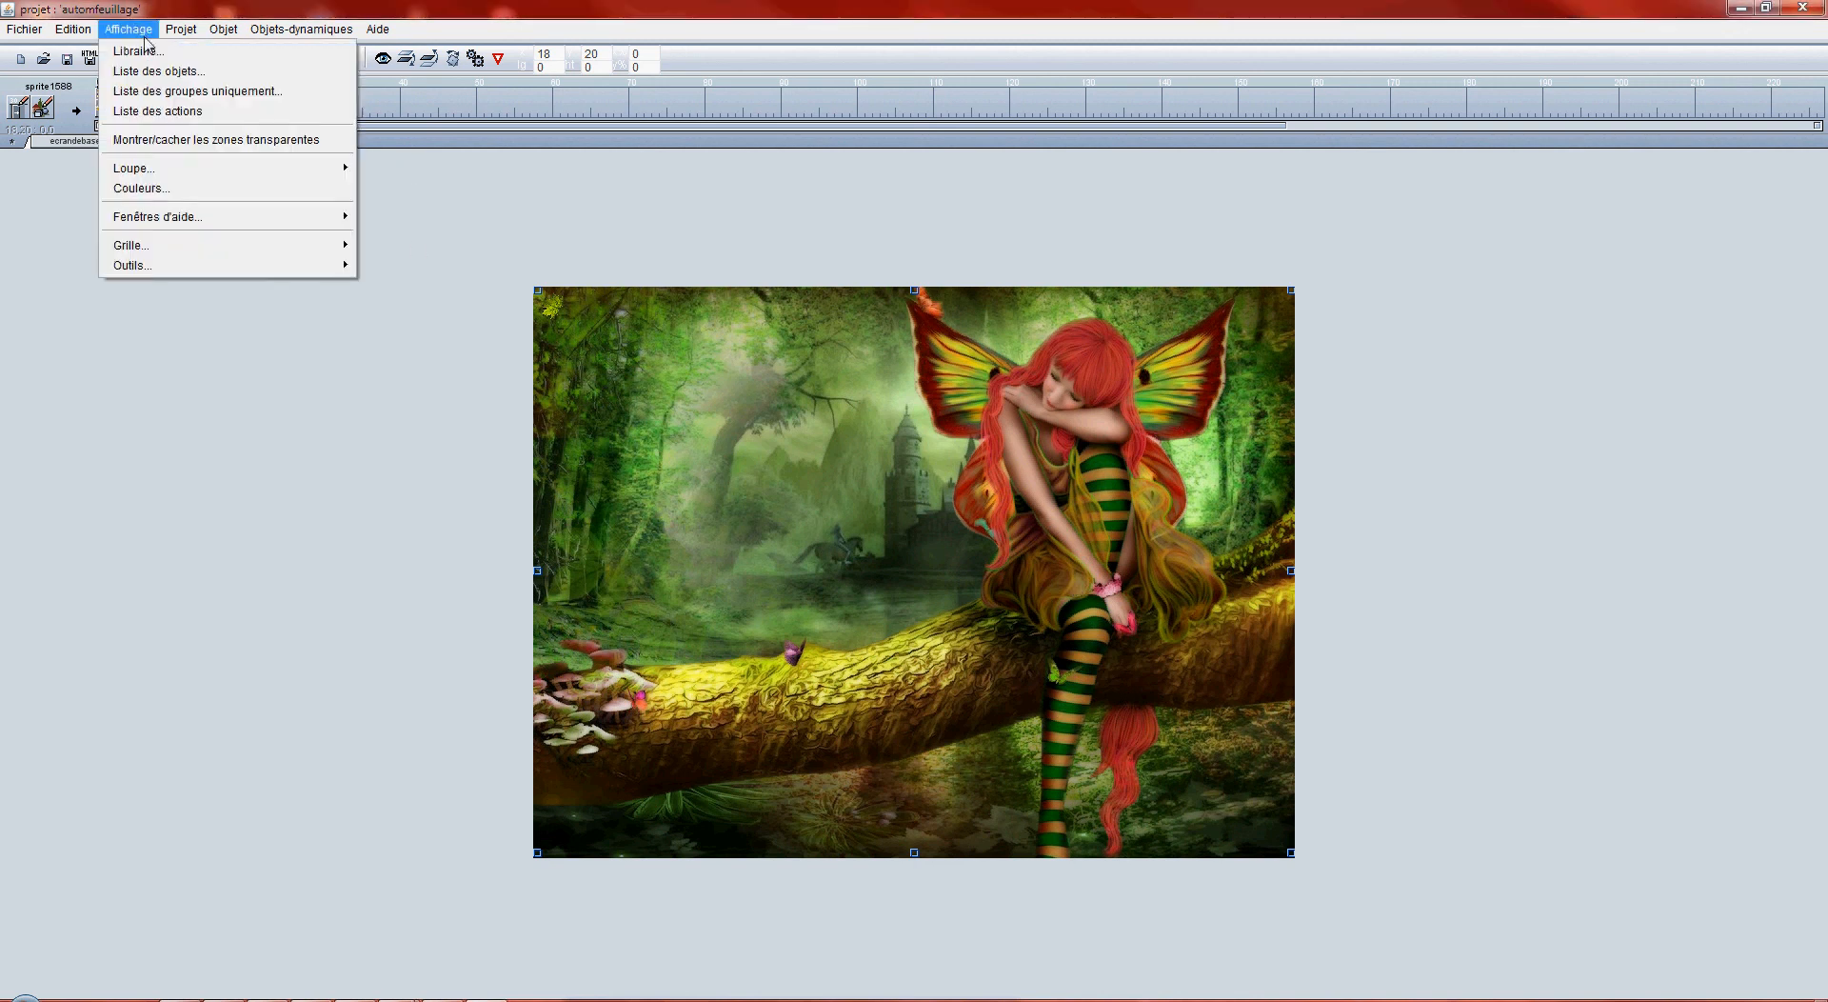
click(159, 72)
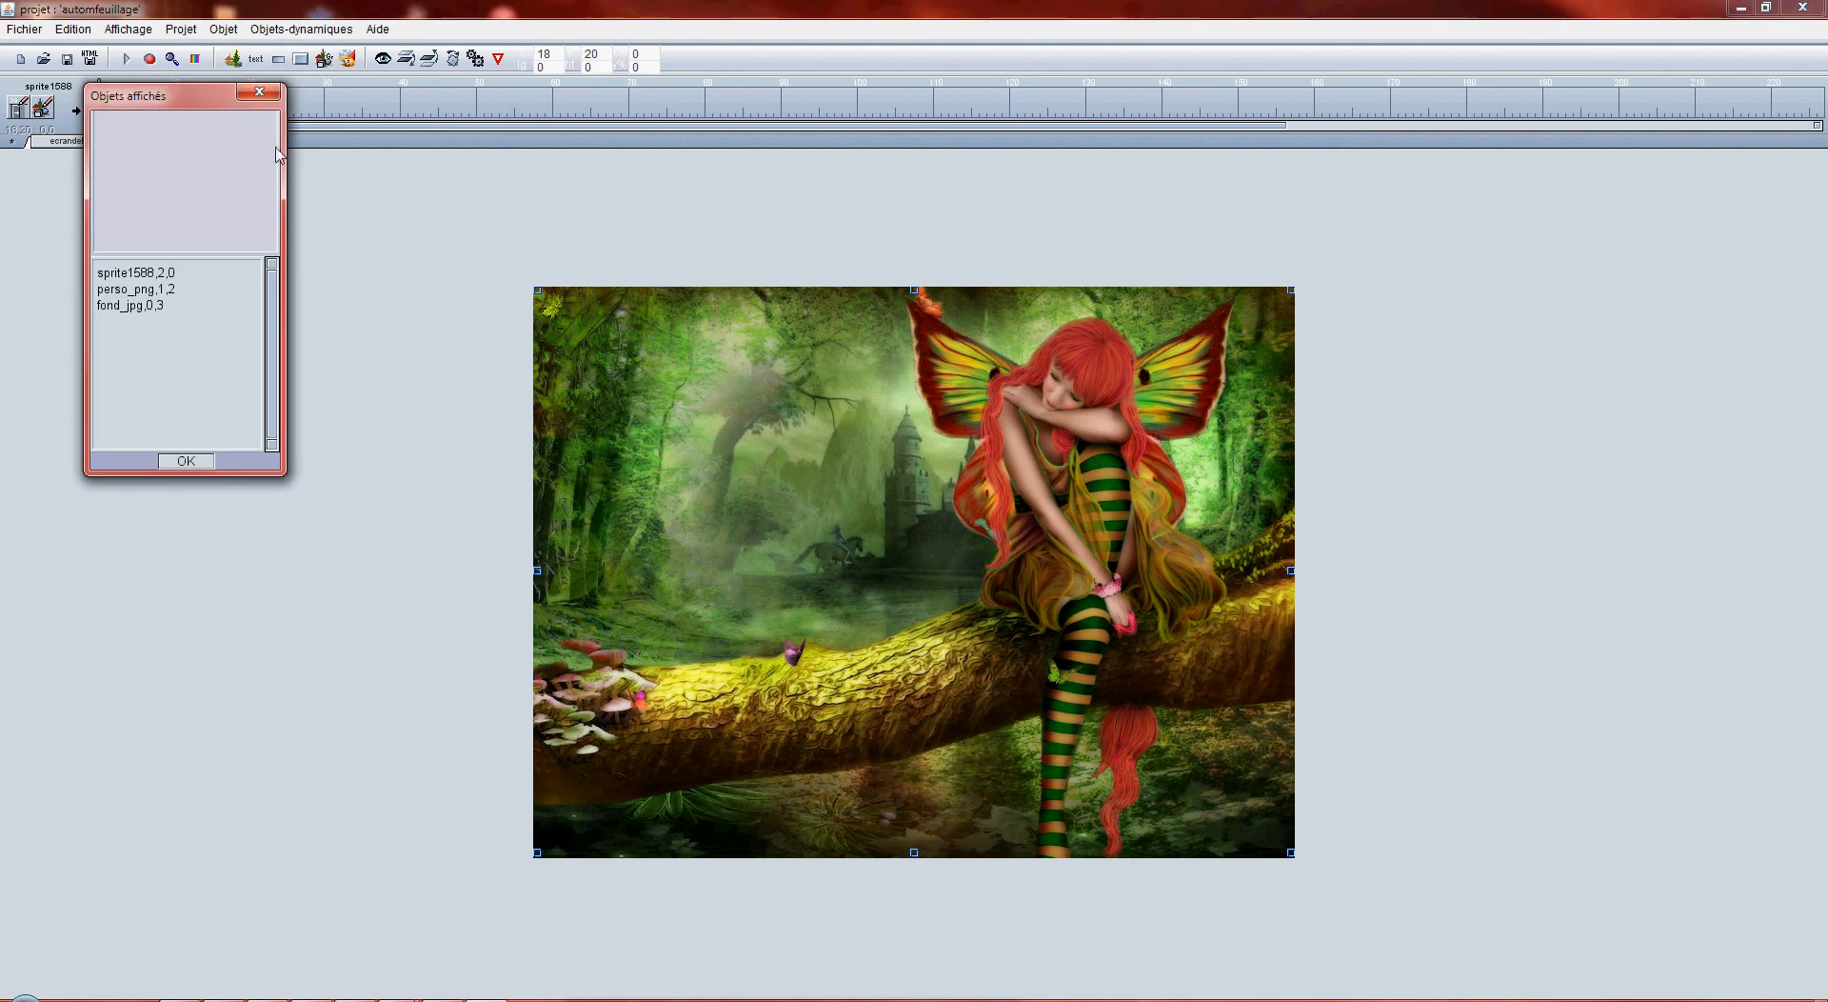
click(129, 274)
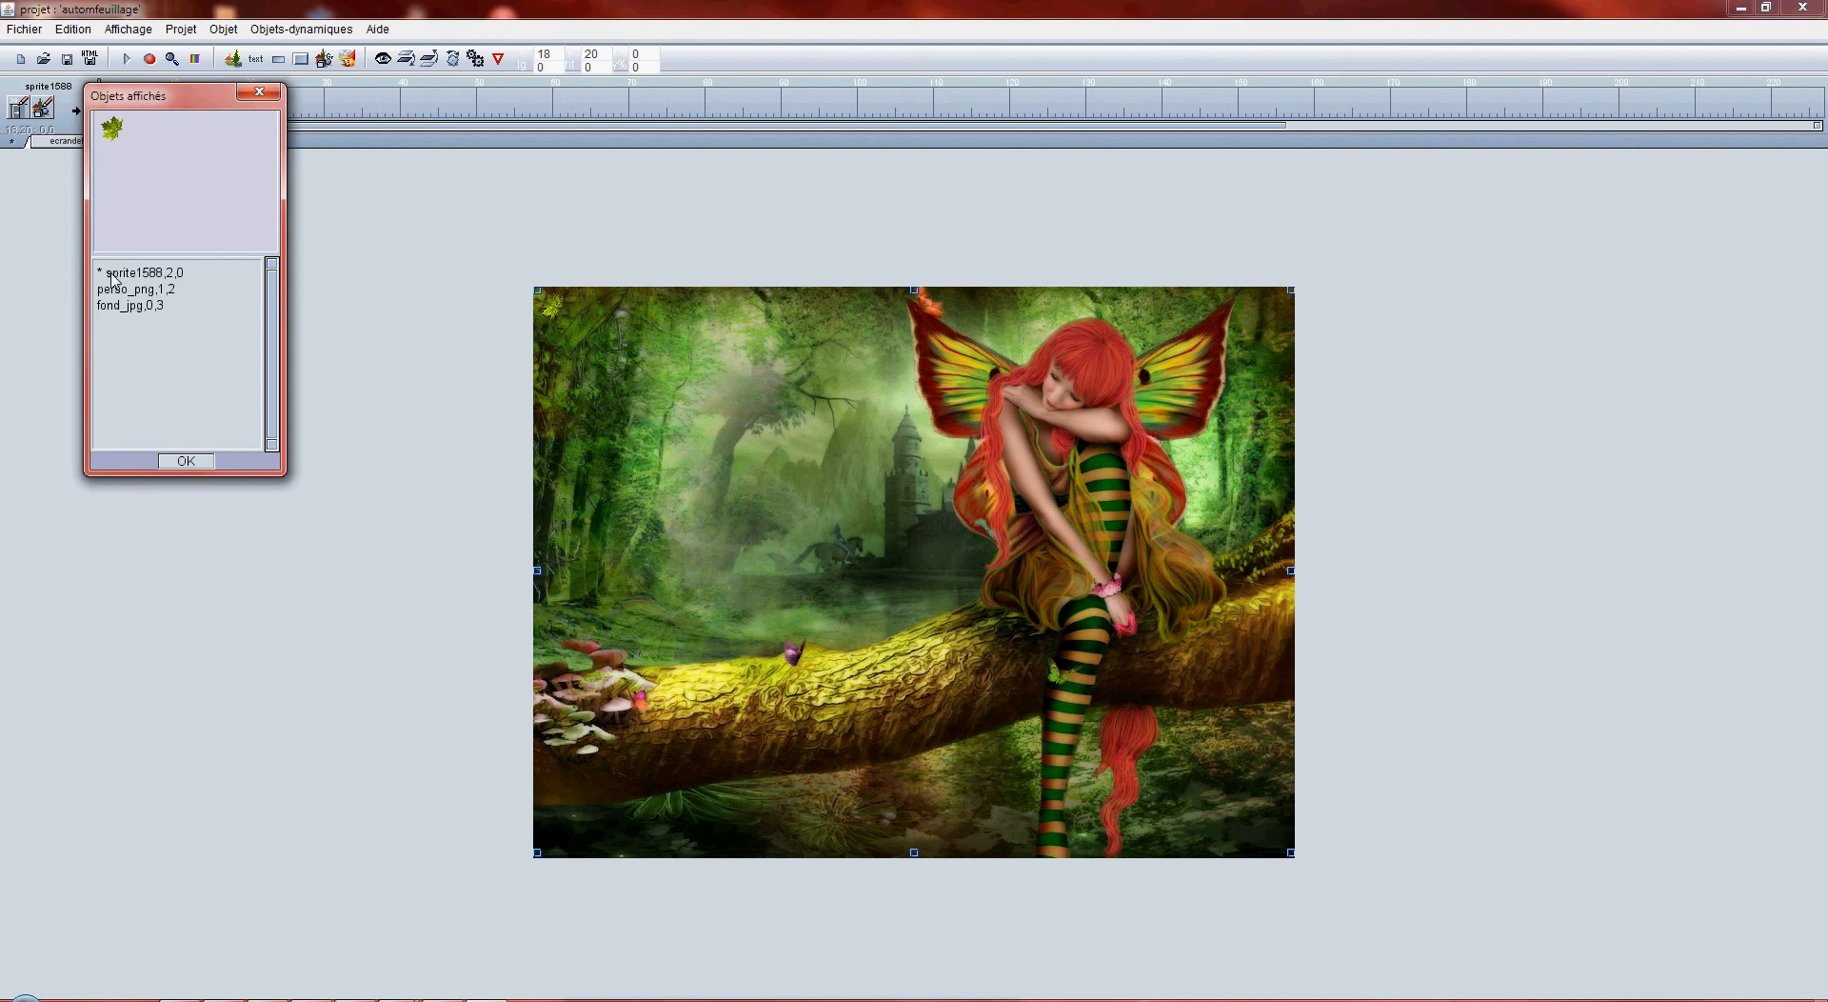
drag(114, 286, 118, 291)
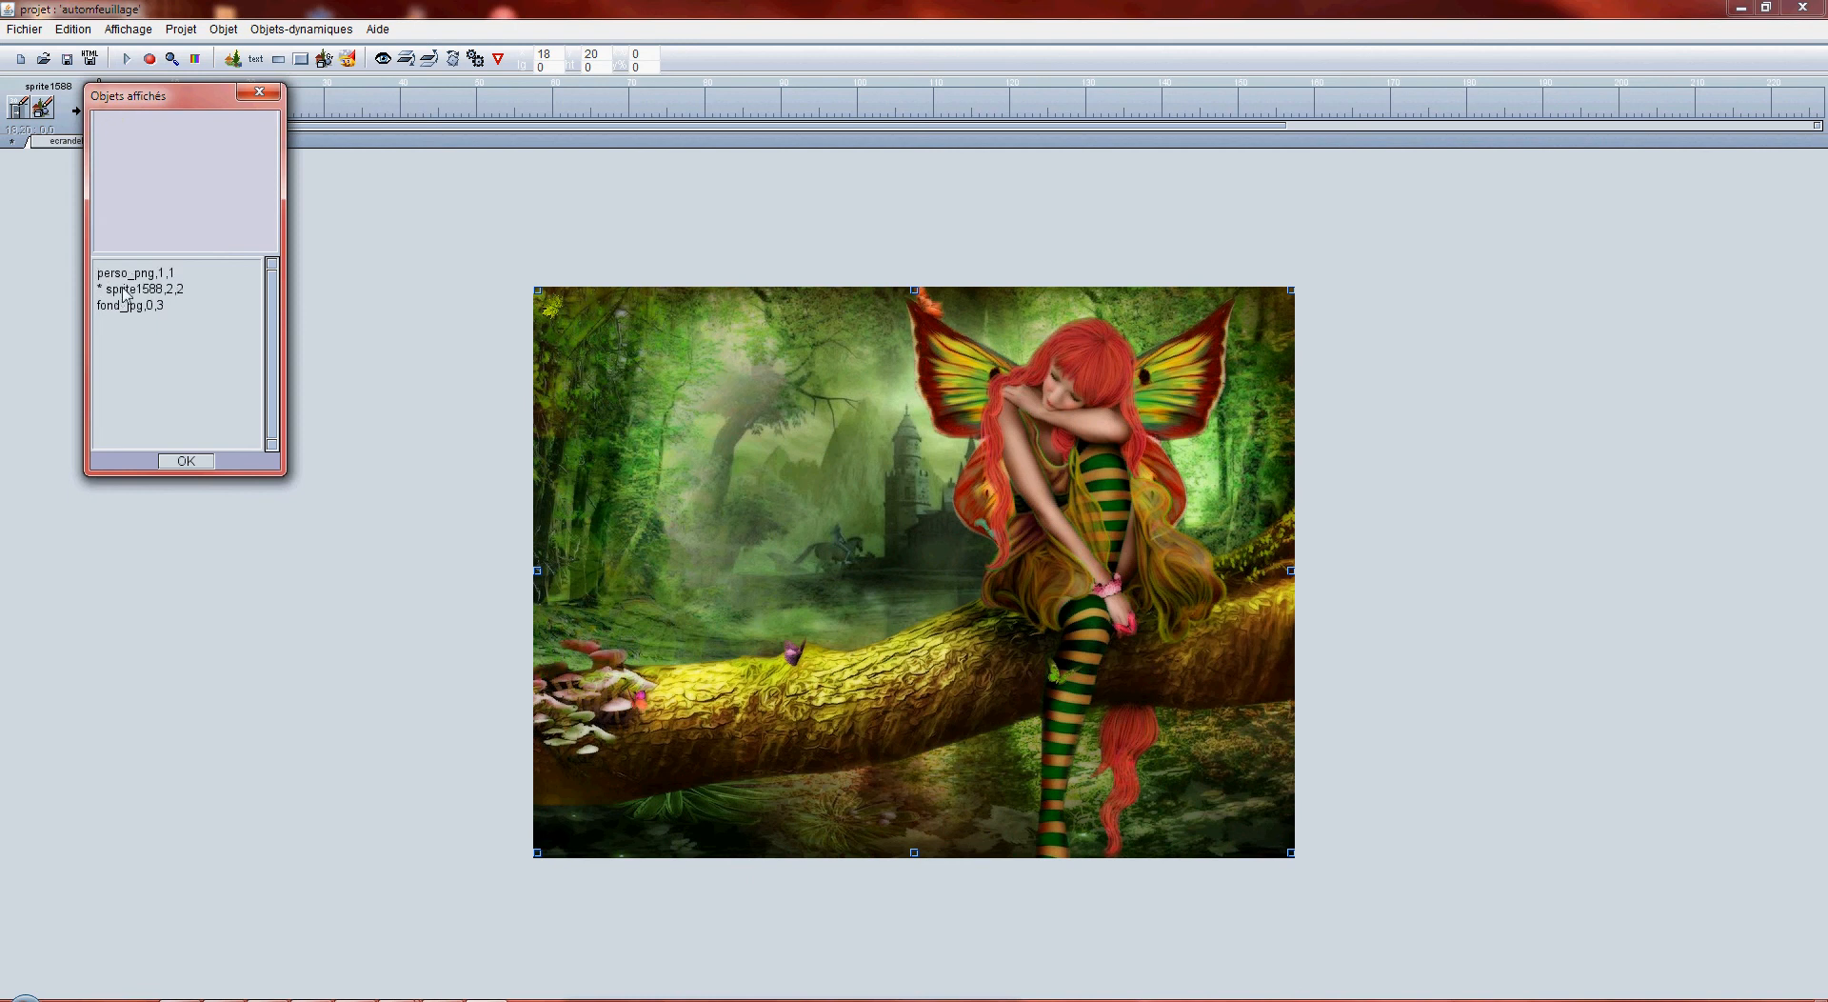
click(188, 462)
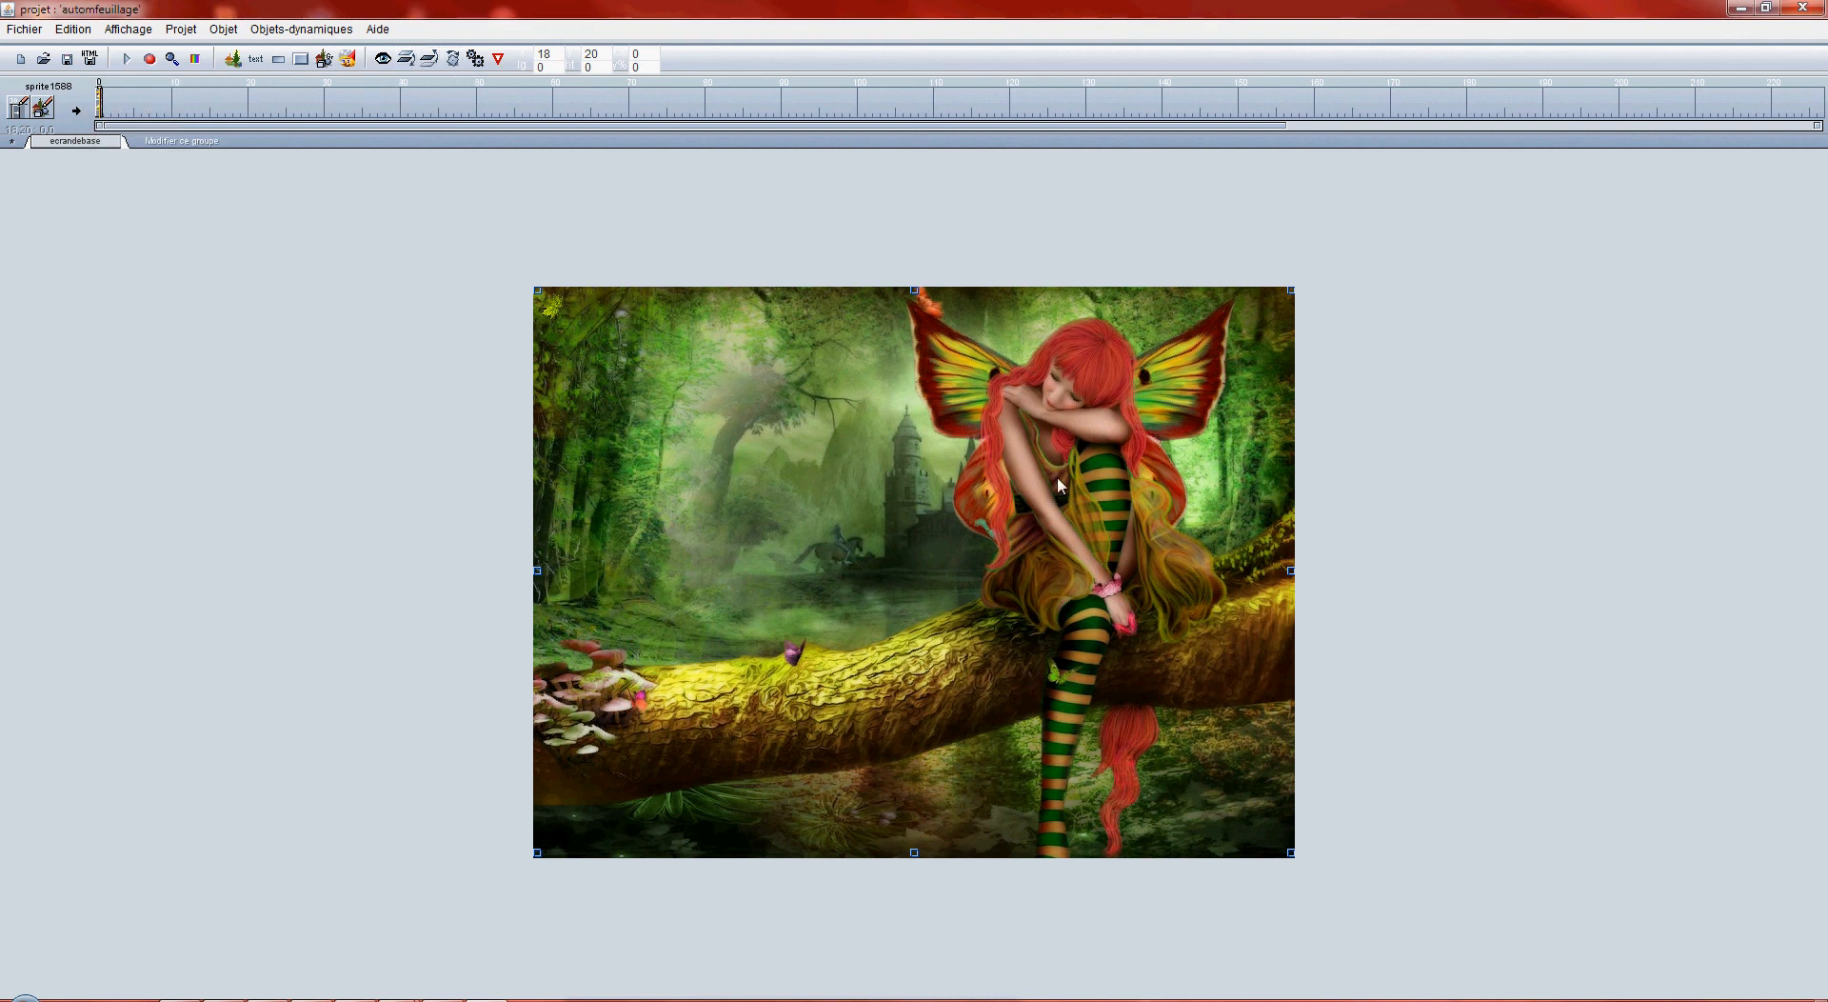
- Add the frame image cadre.png from the 3èmetuto folder to the scene
click(623, 303)
click(237, 64)
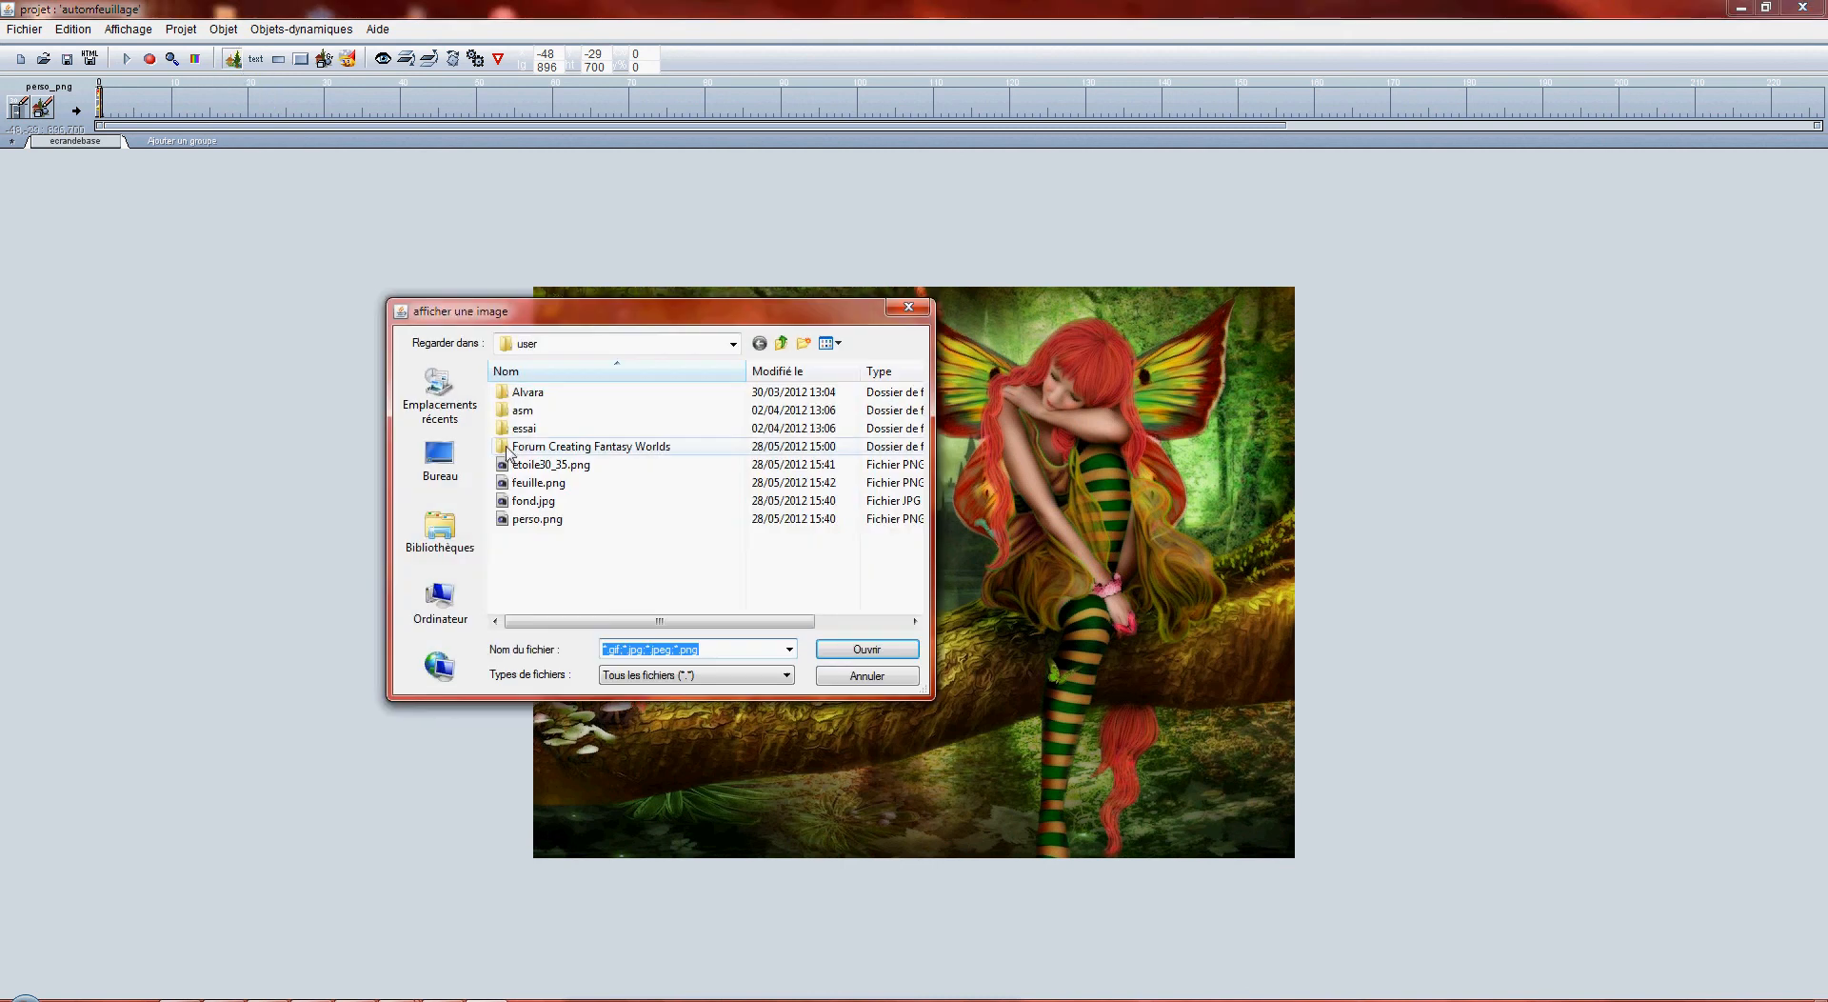
double_click(519, 448)
double_click(547, 411)
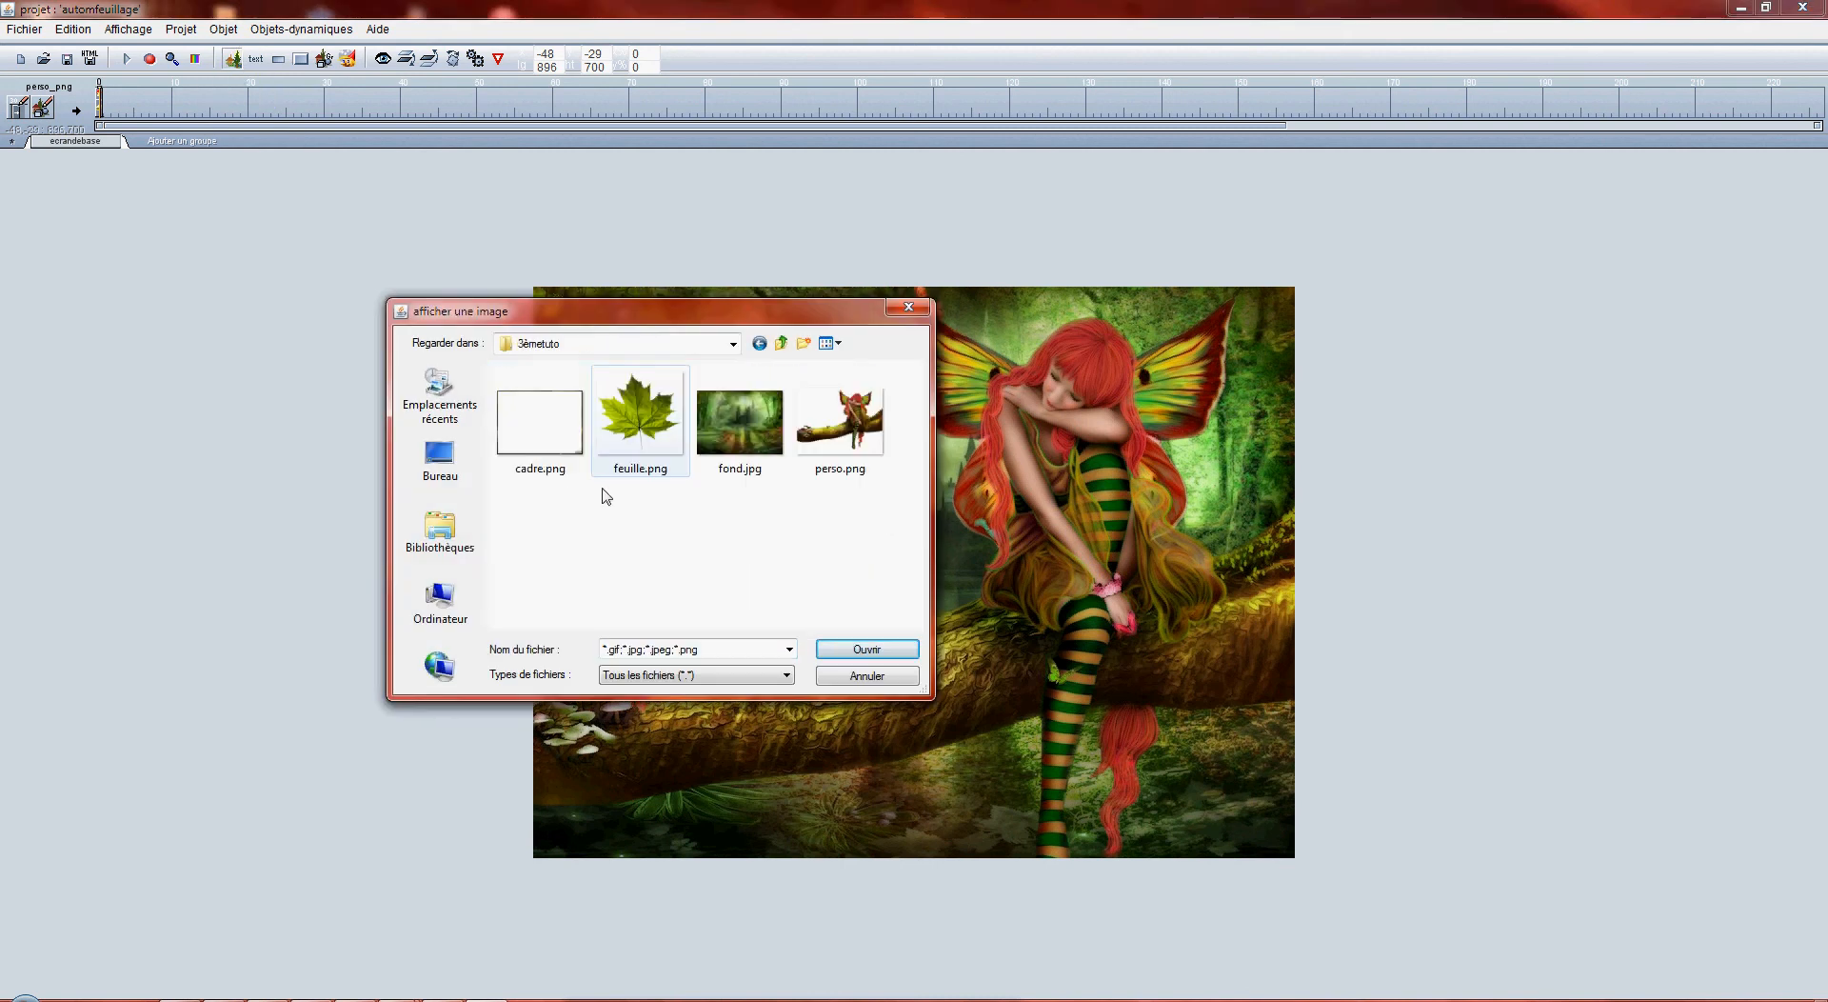
click(540, 424)
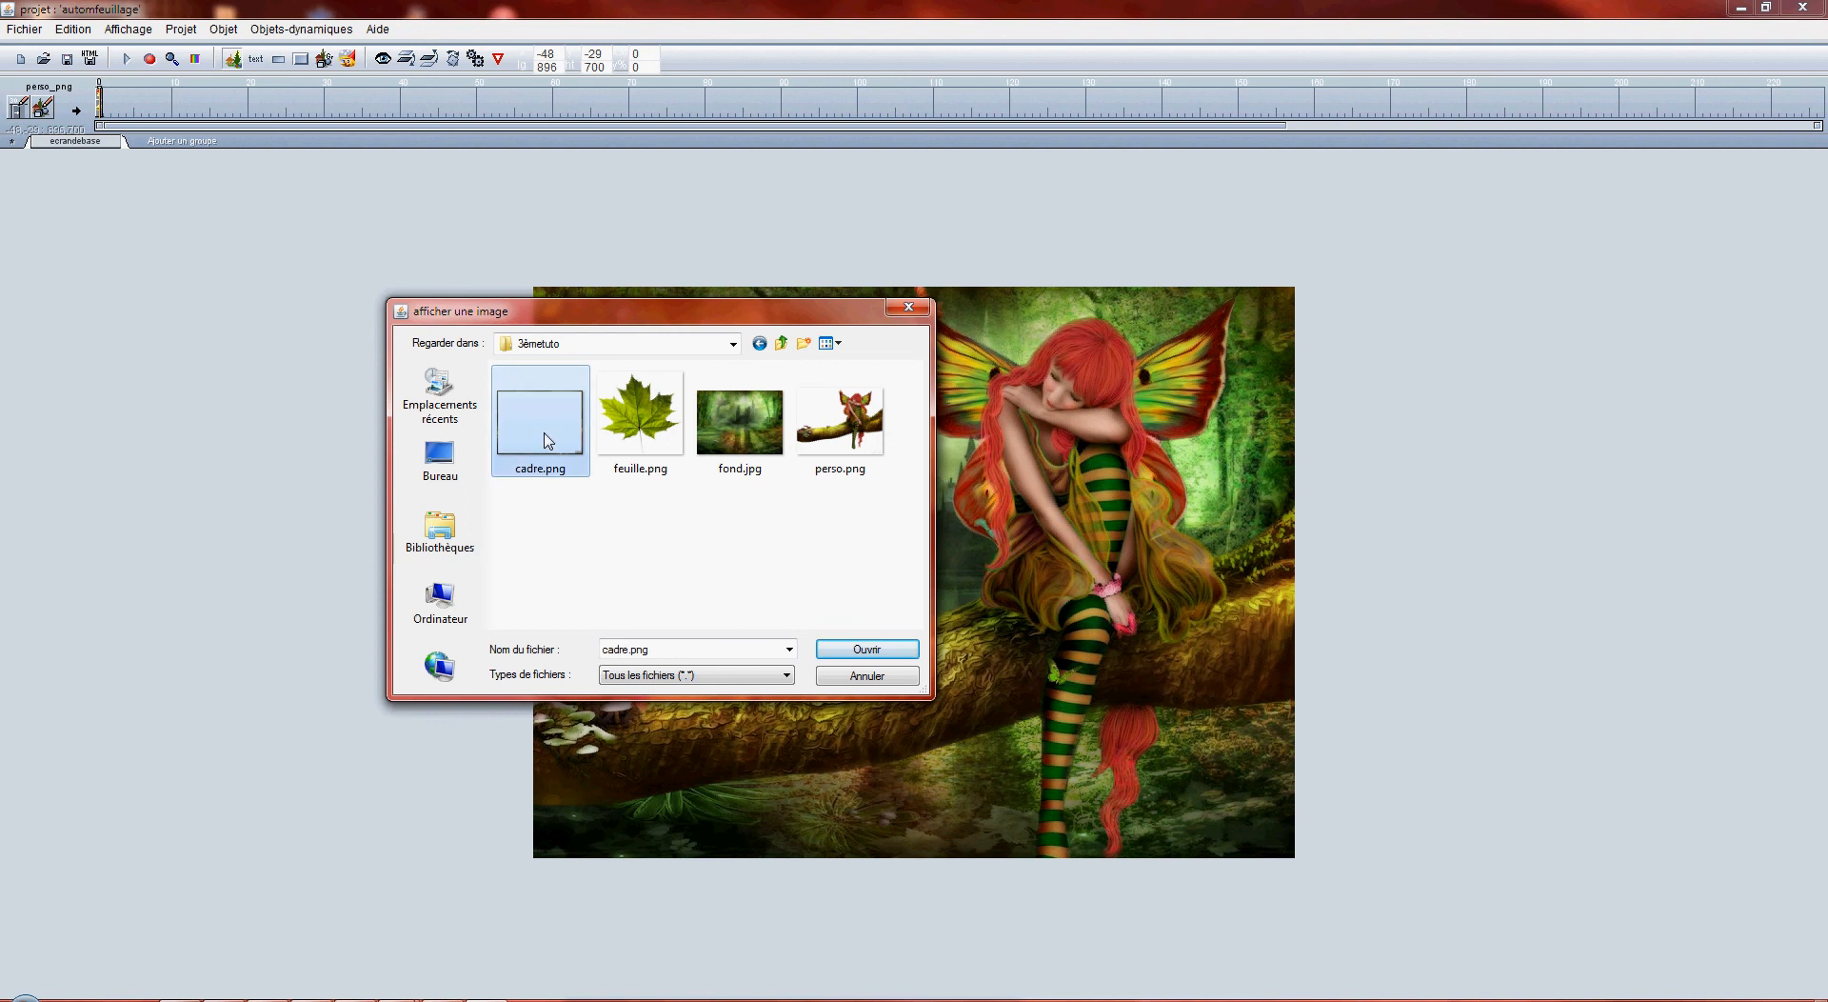
click(877, 650)
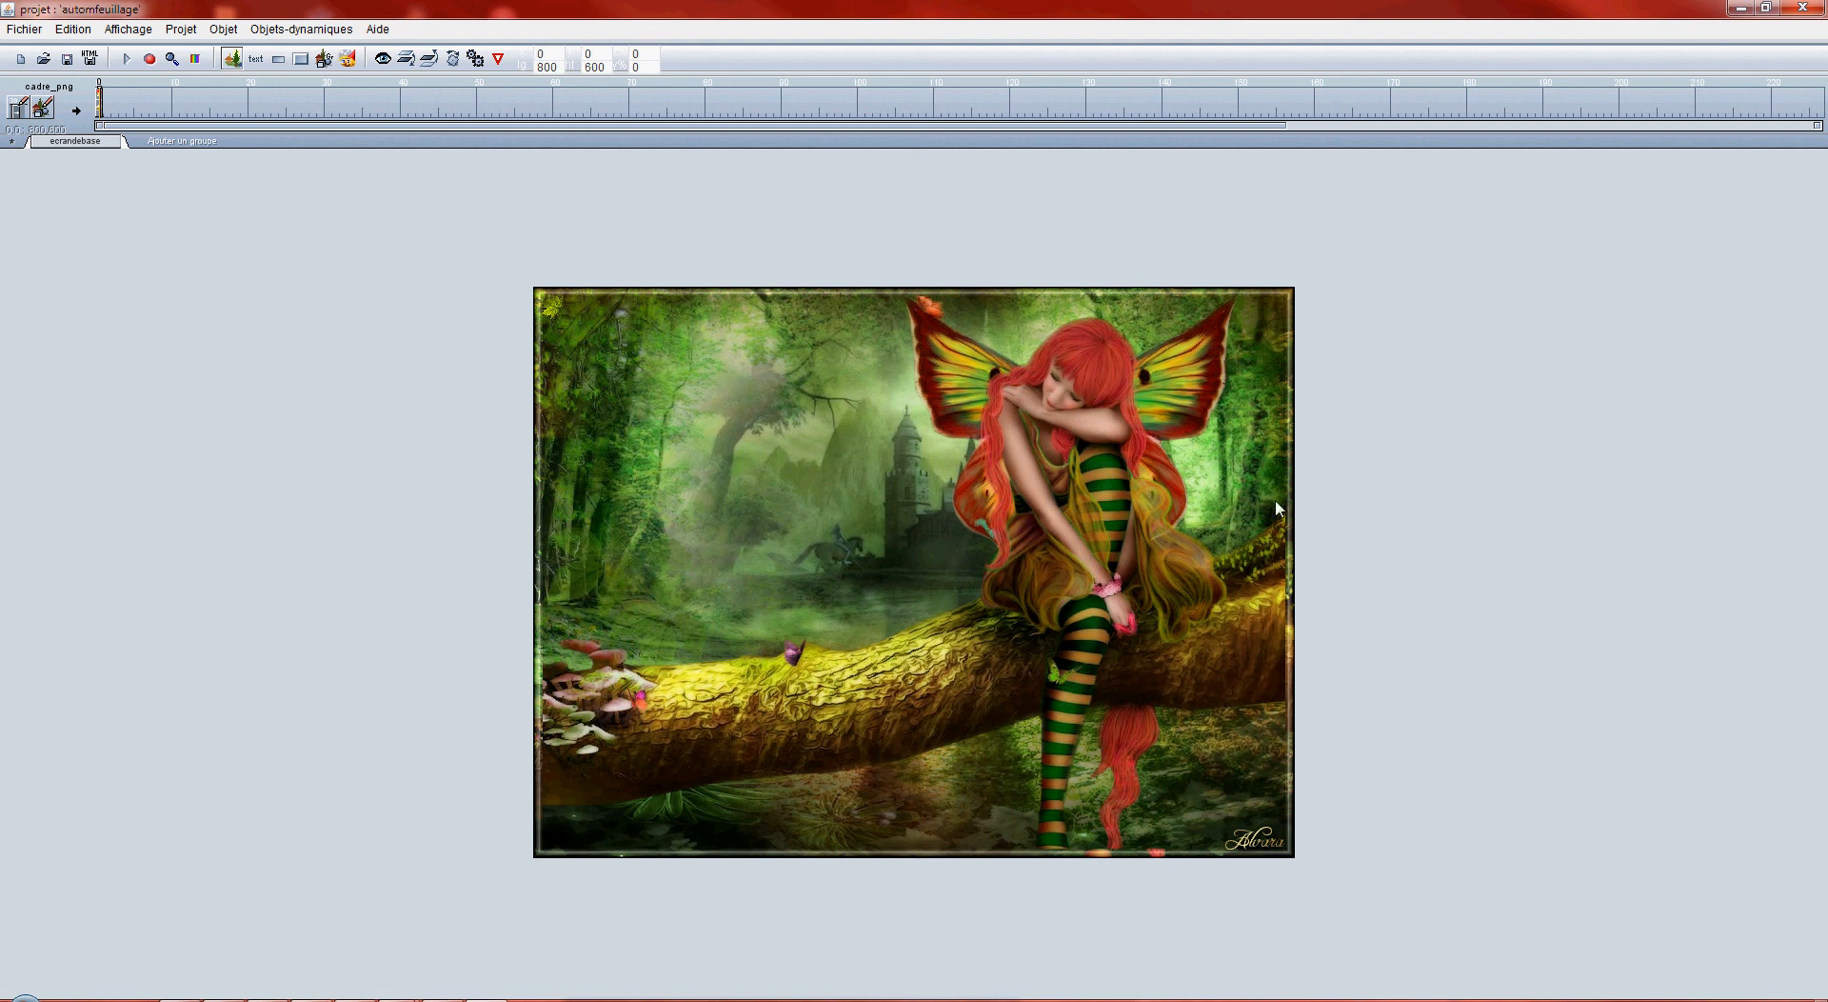
- Select the fairy object perso_png in the object list and move it down to a vertical position of -9
click(148, 39)
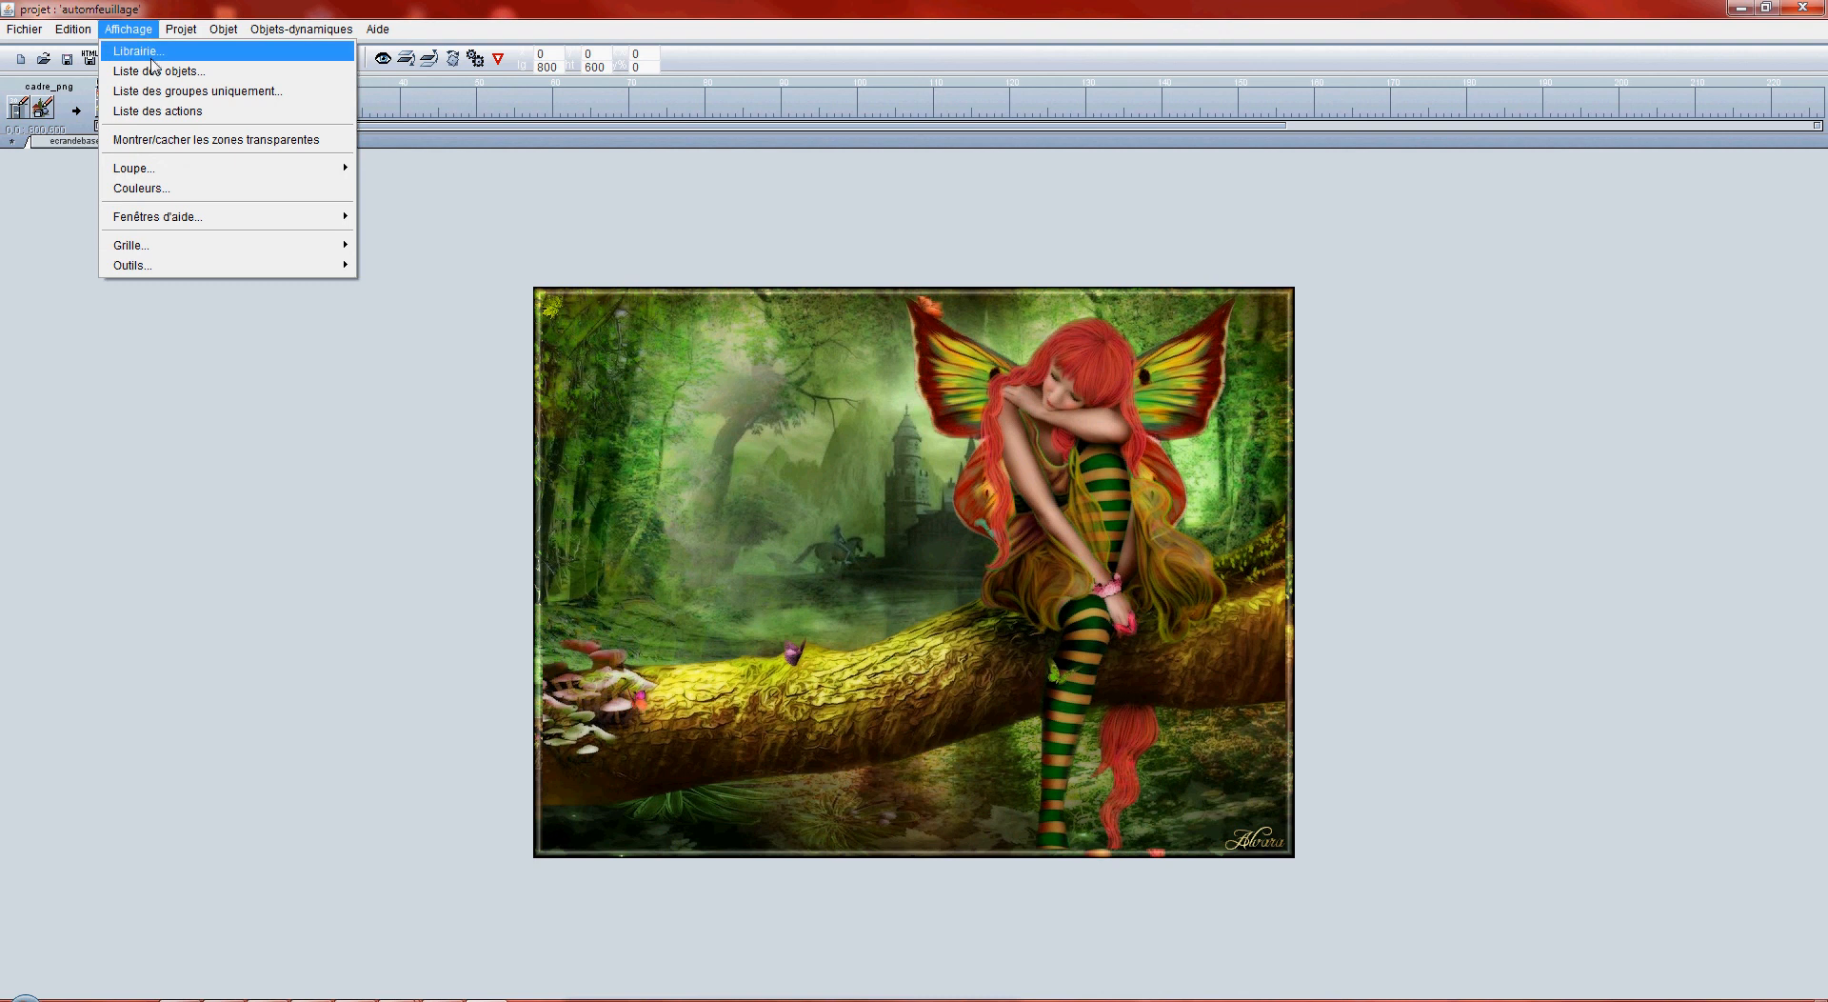
click(158, 71)
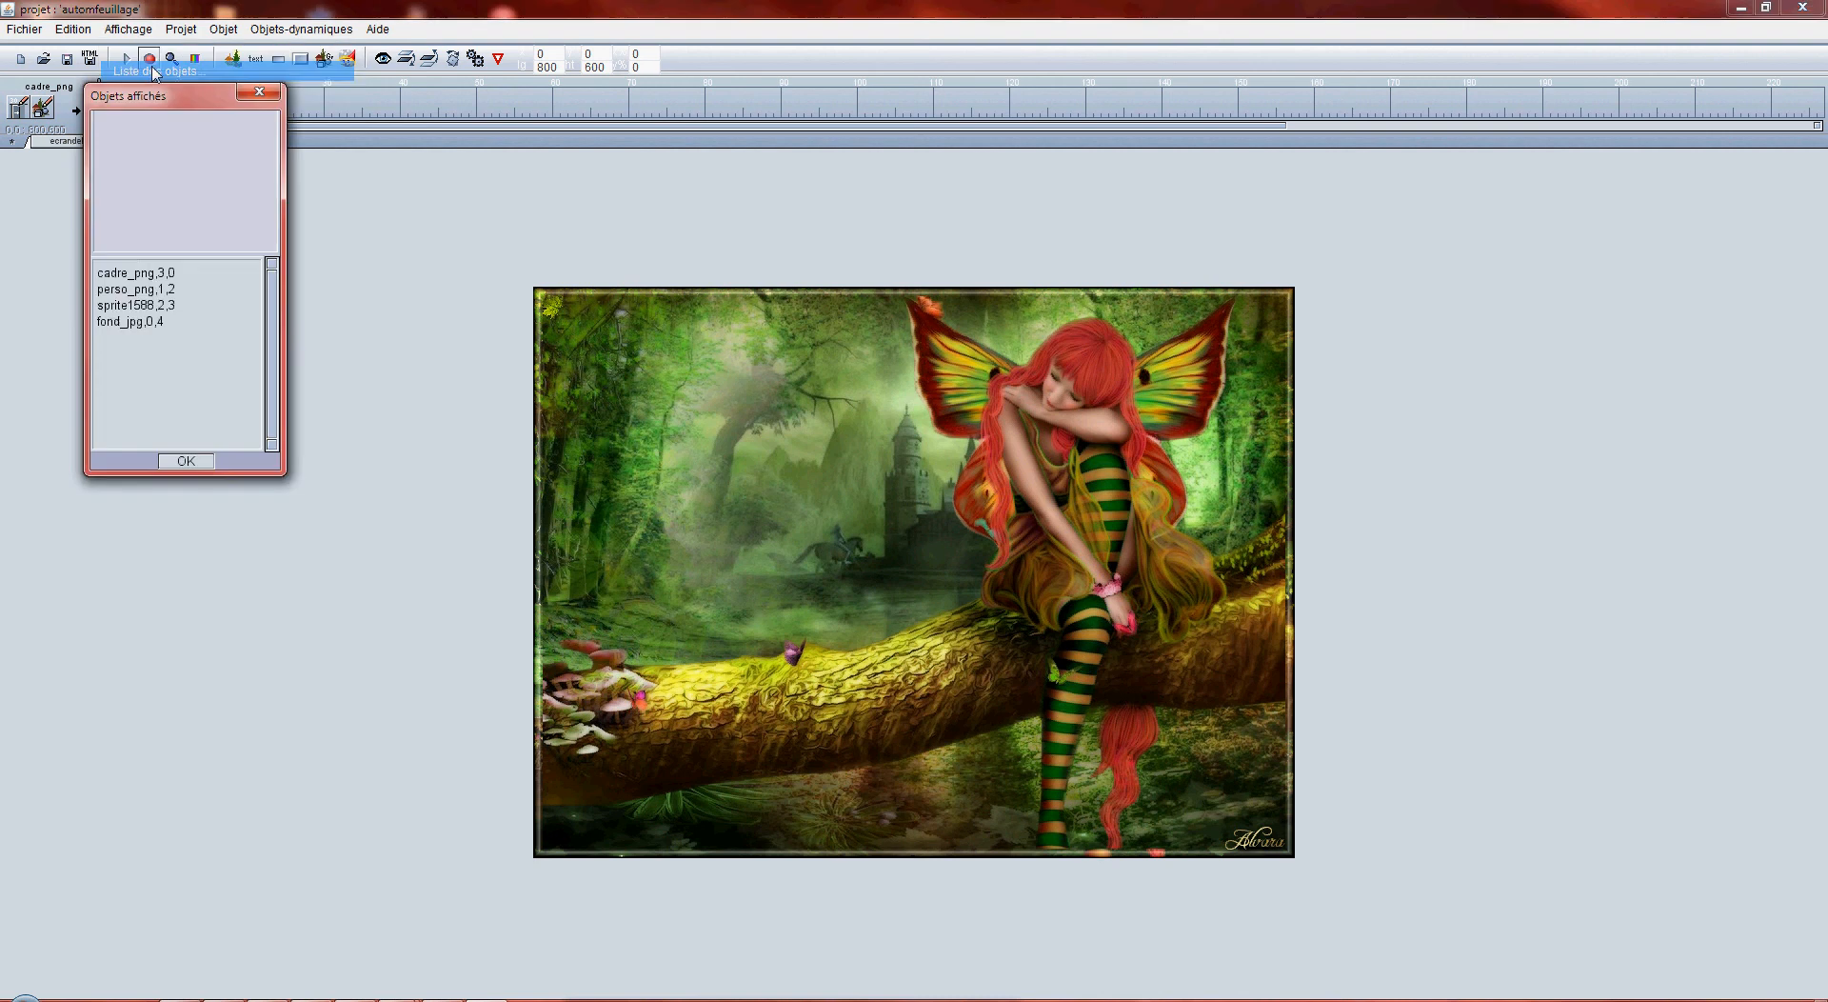
click(111, 290)
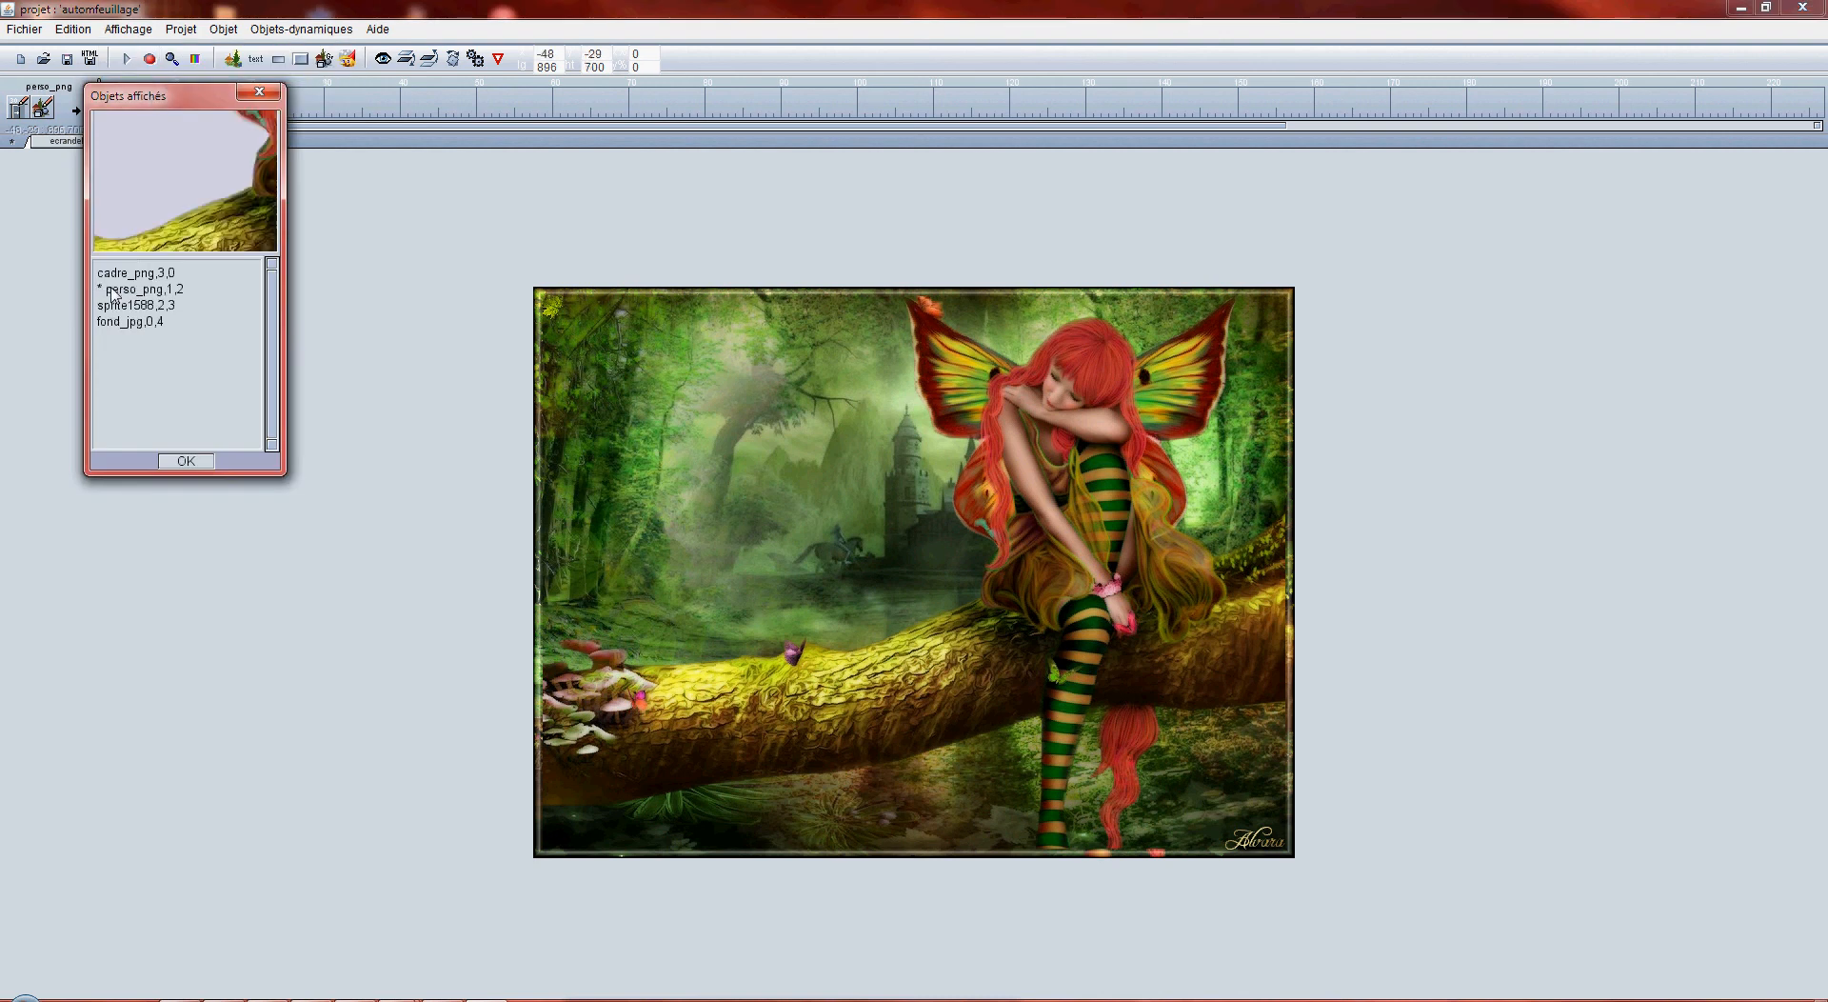
key(Down)
key(Down)
key(Down)
key(Down)
key(Down)
key(Down)
key(Down)
key(Down)
key(Down)
key(Down)
key(Down)
key(Down)
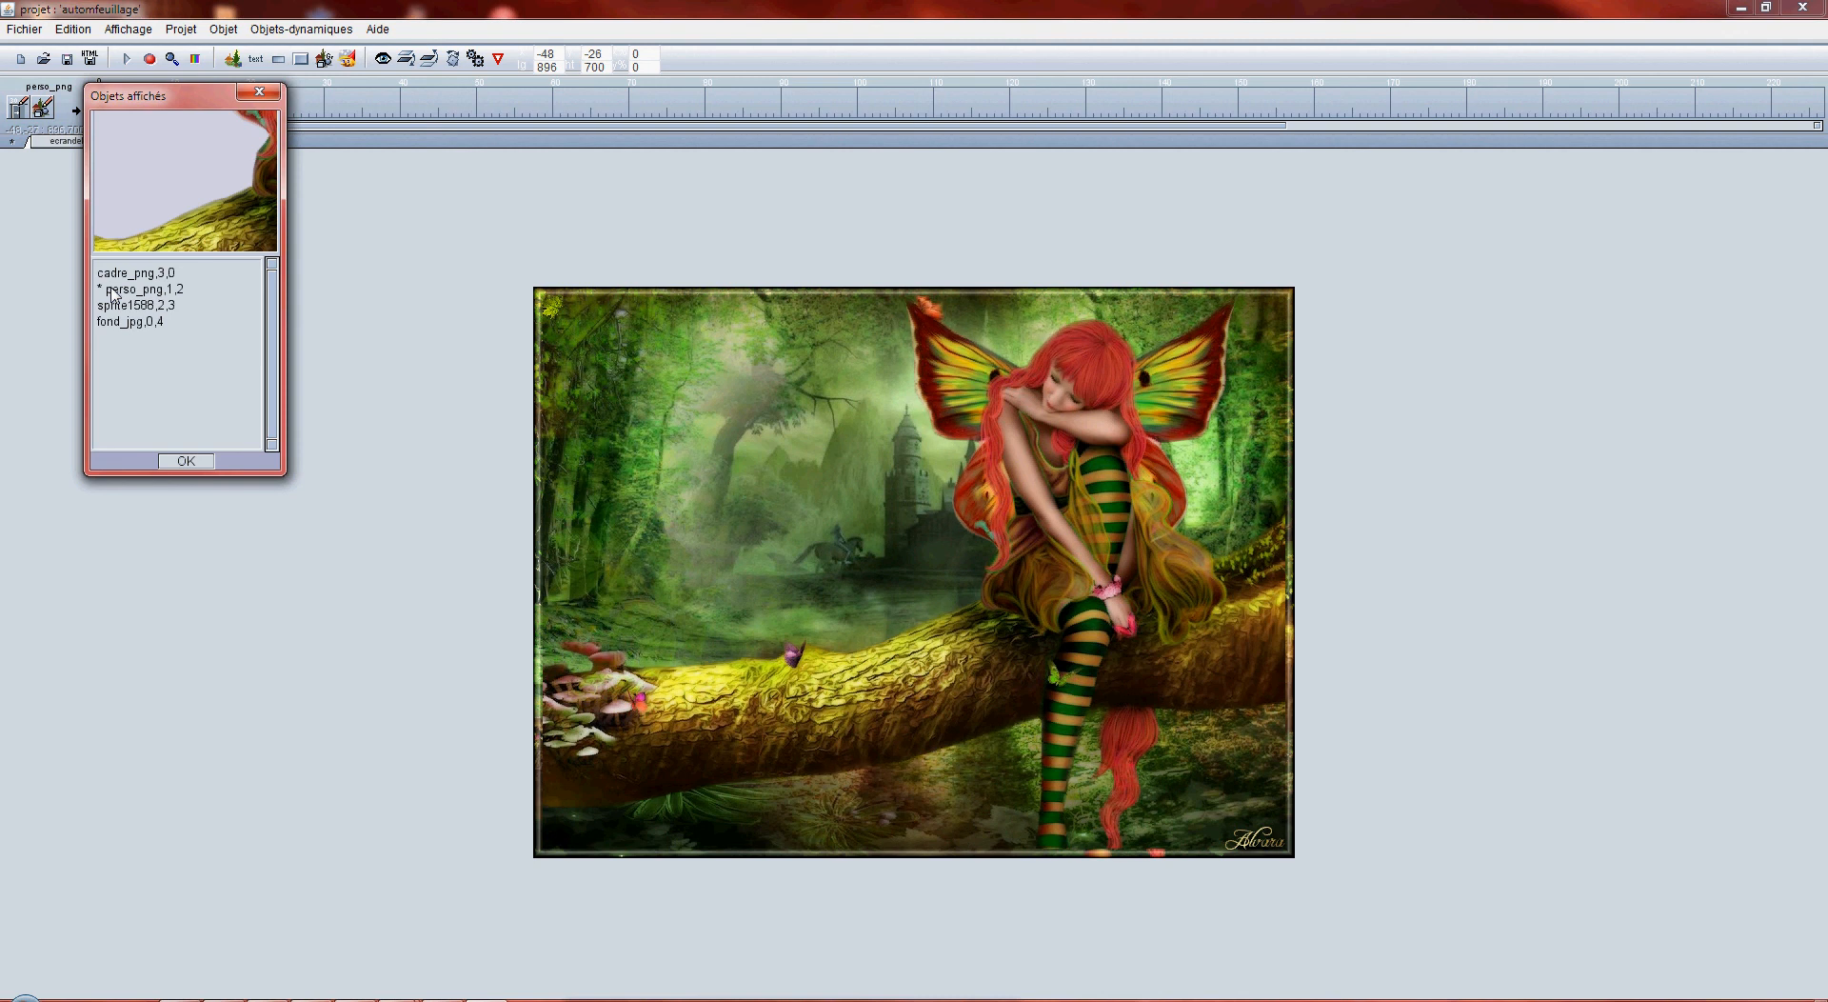
key(Down)
key(Down)
key(Down)
key(Down)
key(Down)
key(Down)
key(Down)
key(Down)
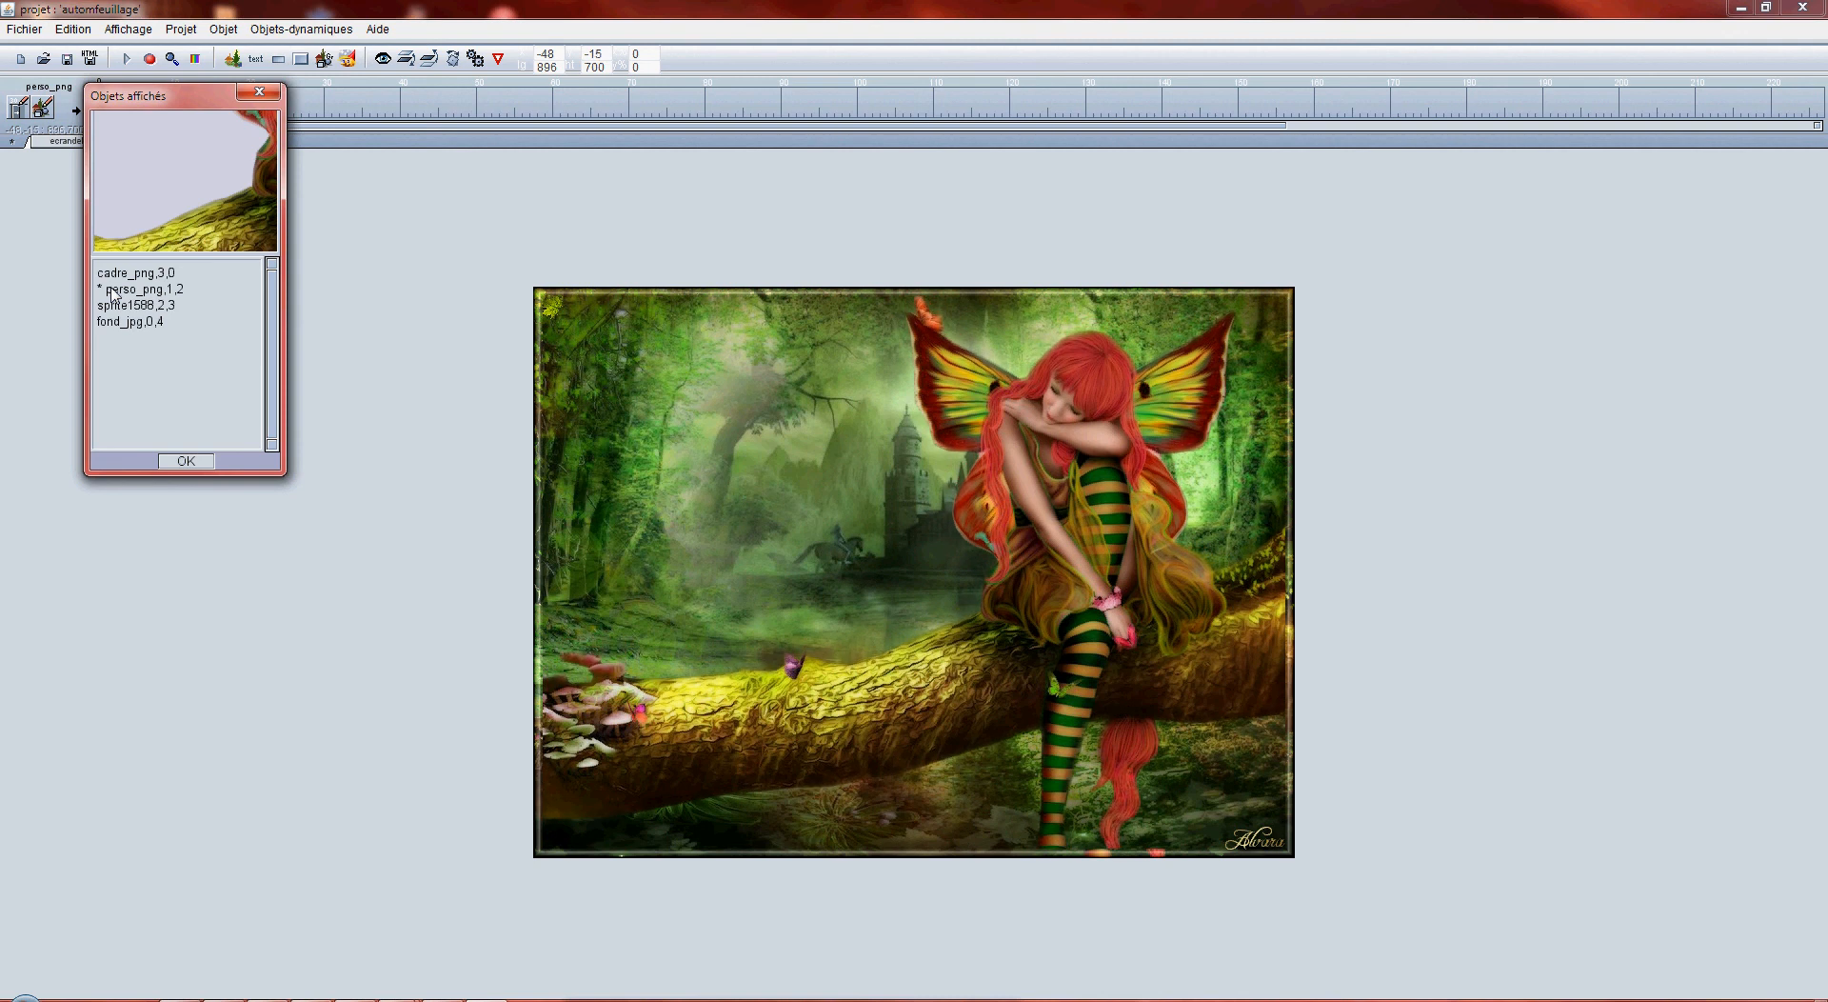
- Move the fairy object perso_png to the right until its horizontal position is 0
key(Right)
key(Right)
key(Right)
key(Right)
key(Right)
key(Right)
key(Right)
key(Right)
key(Right)
key(Right)
key(Right)
key(Right)
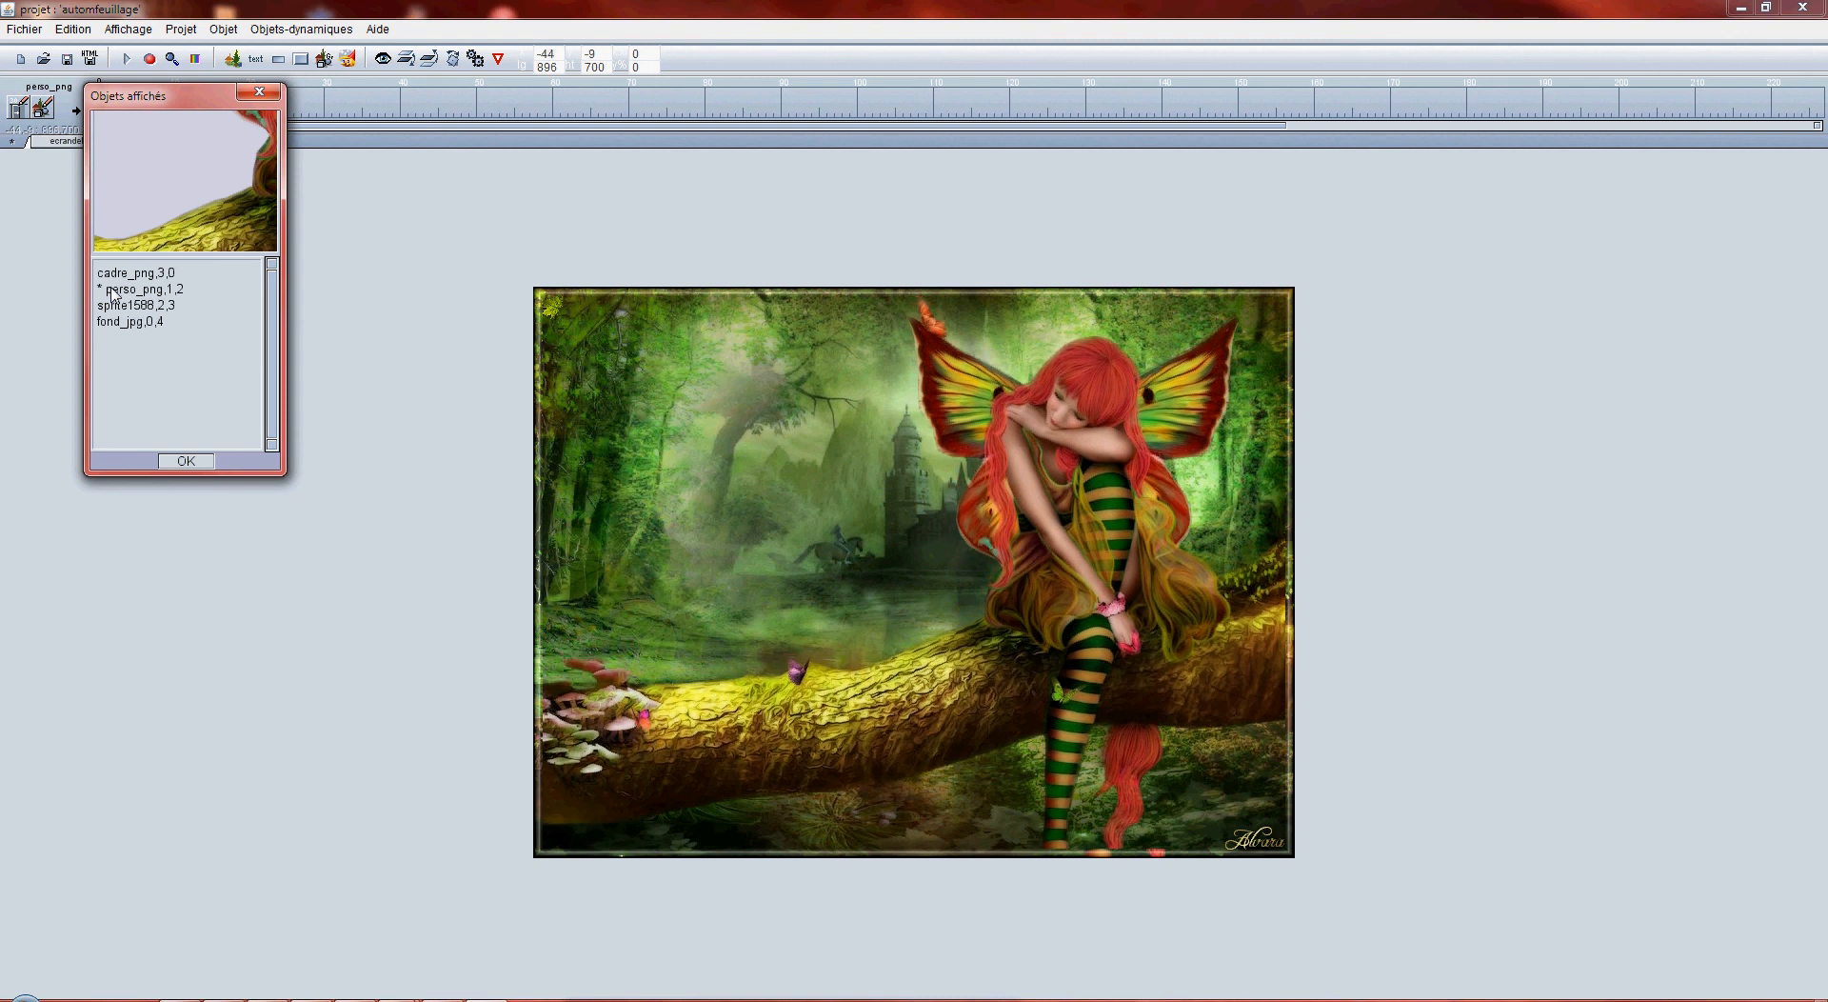
key(Right)
key(Right)
key(Right)
key(Right)
key(Right)
key(Right)
key(Right)
key(Right)
key(Right)
key(Right)
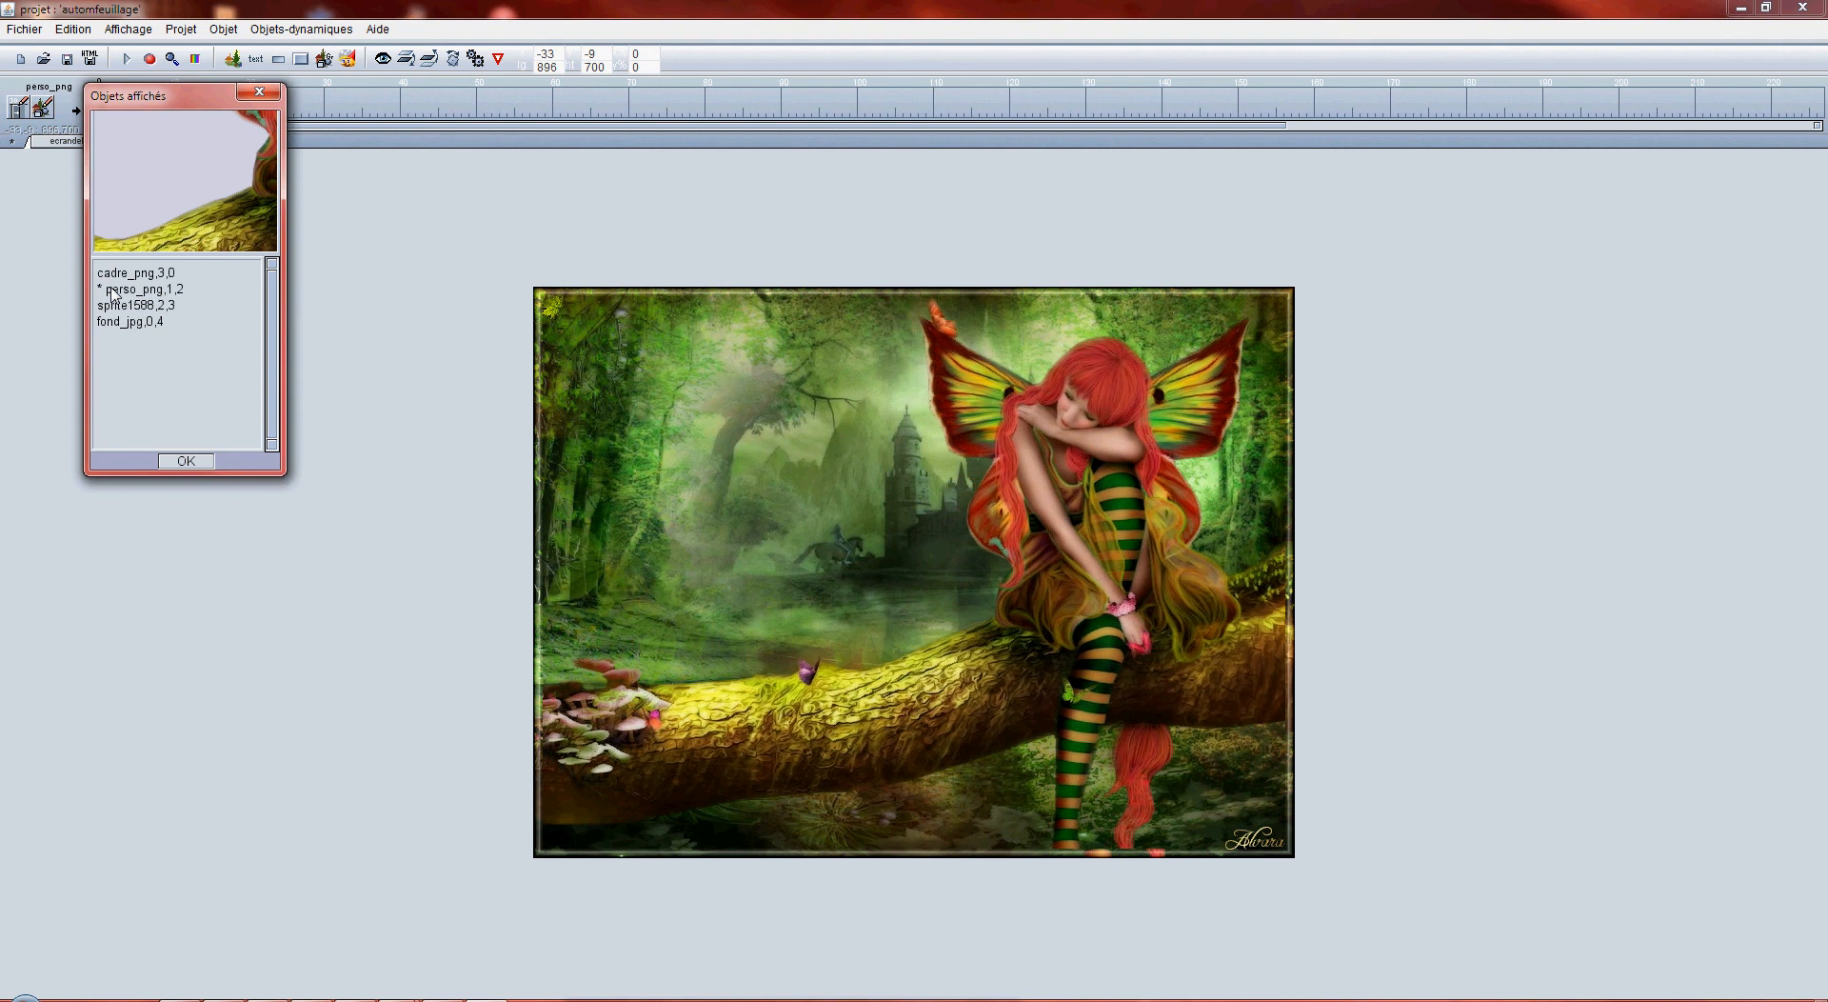
key(Right)
key(Right)
key(Right)
key(Right)
key(Right)
key(Right)
key(Right)
key(Right)
key(Right)
key(Right)
key(Right)
key(Right)
key(Right)
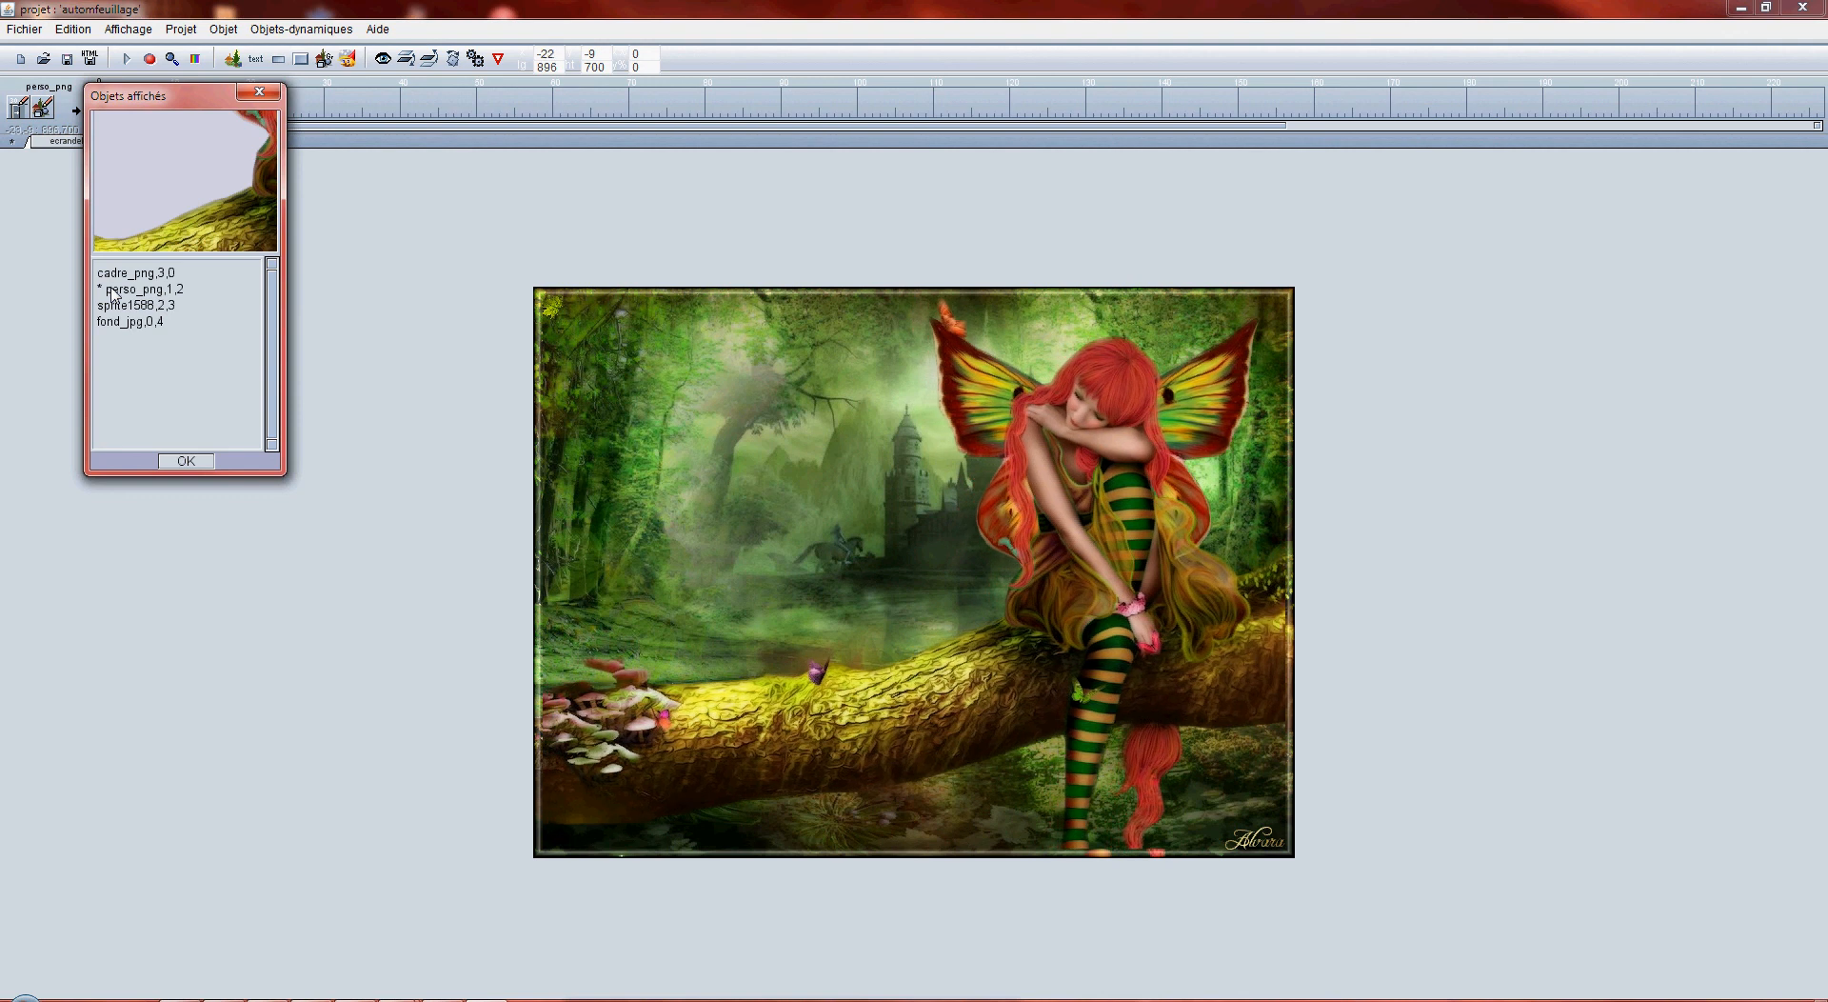
key(Right)
key(Right)
key(Right)
key(Right)
key(Right)
key(Right)
key(Right)
key(Right)
key(Right)
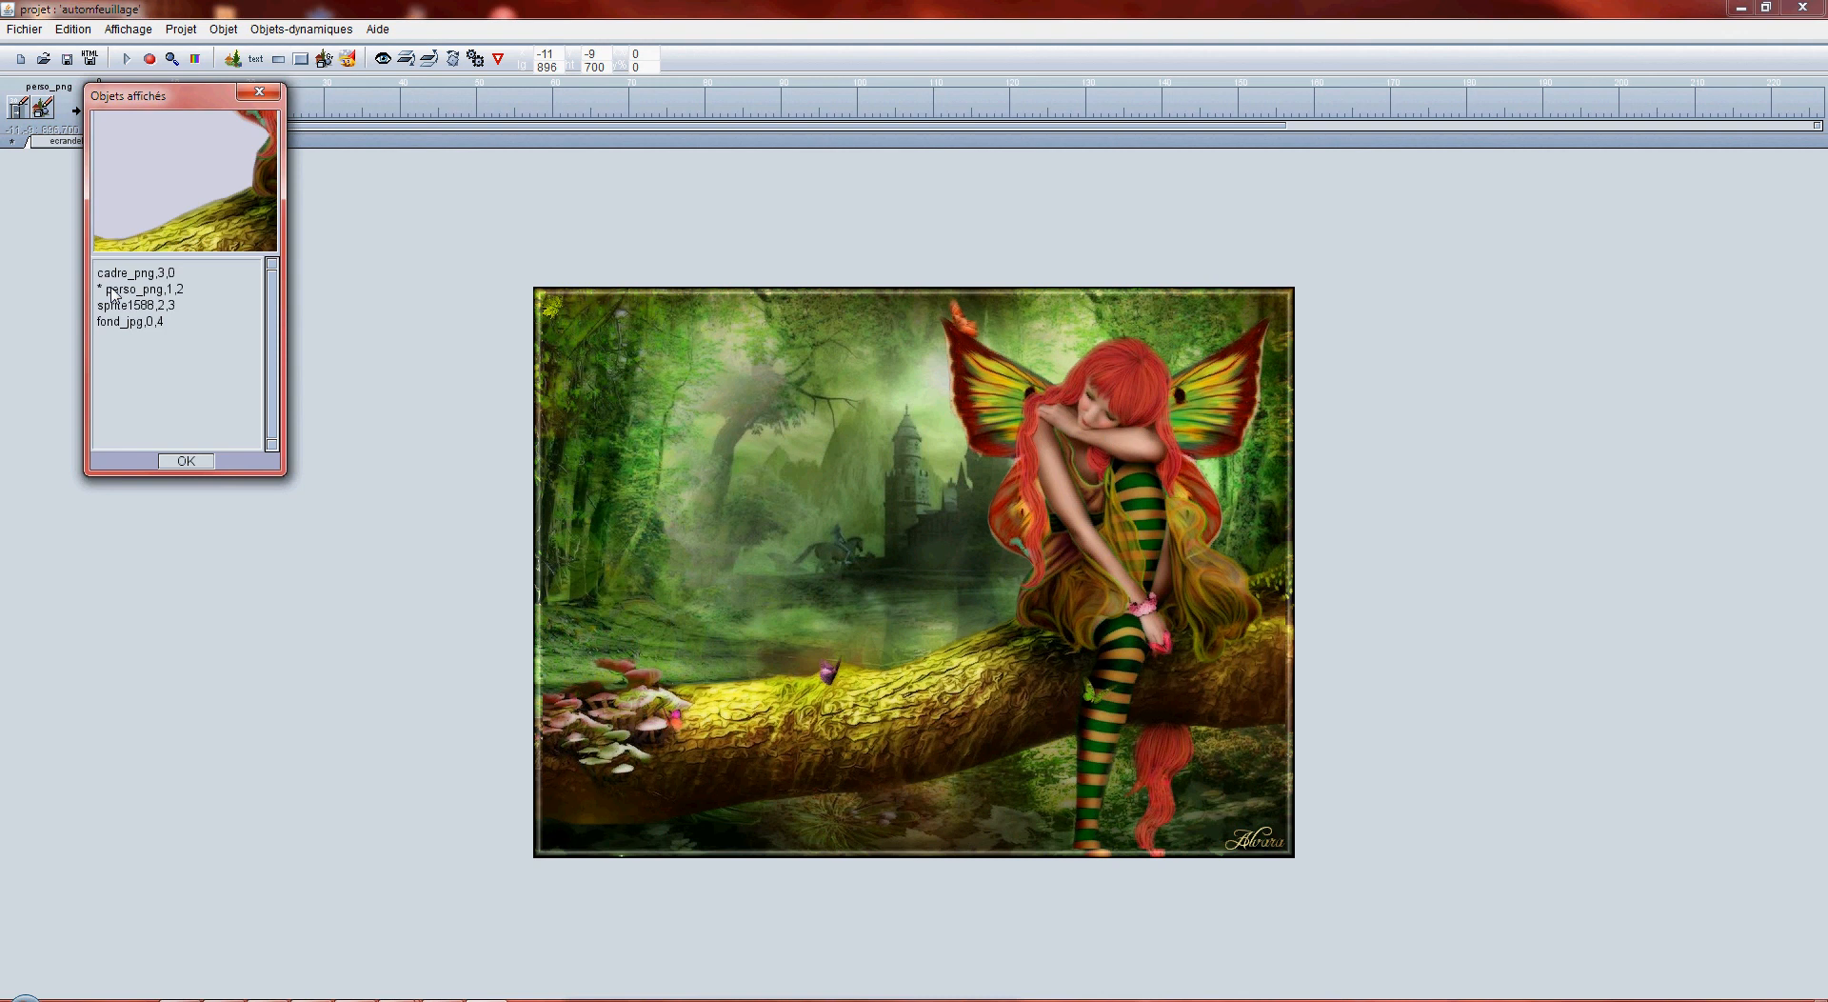
key(Right)
key(Right)
key(Right)
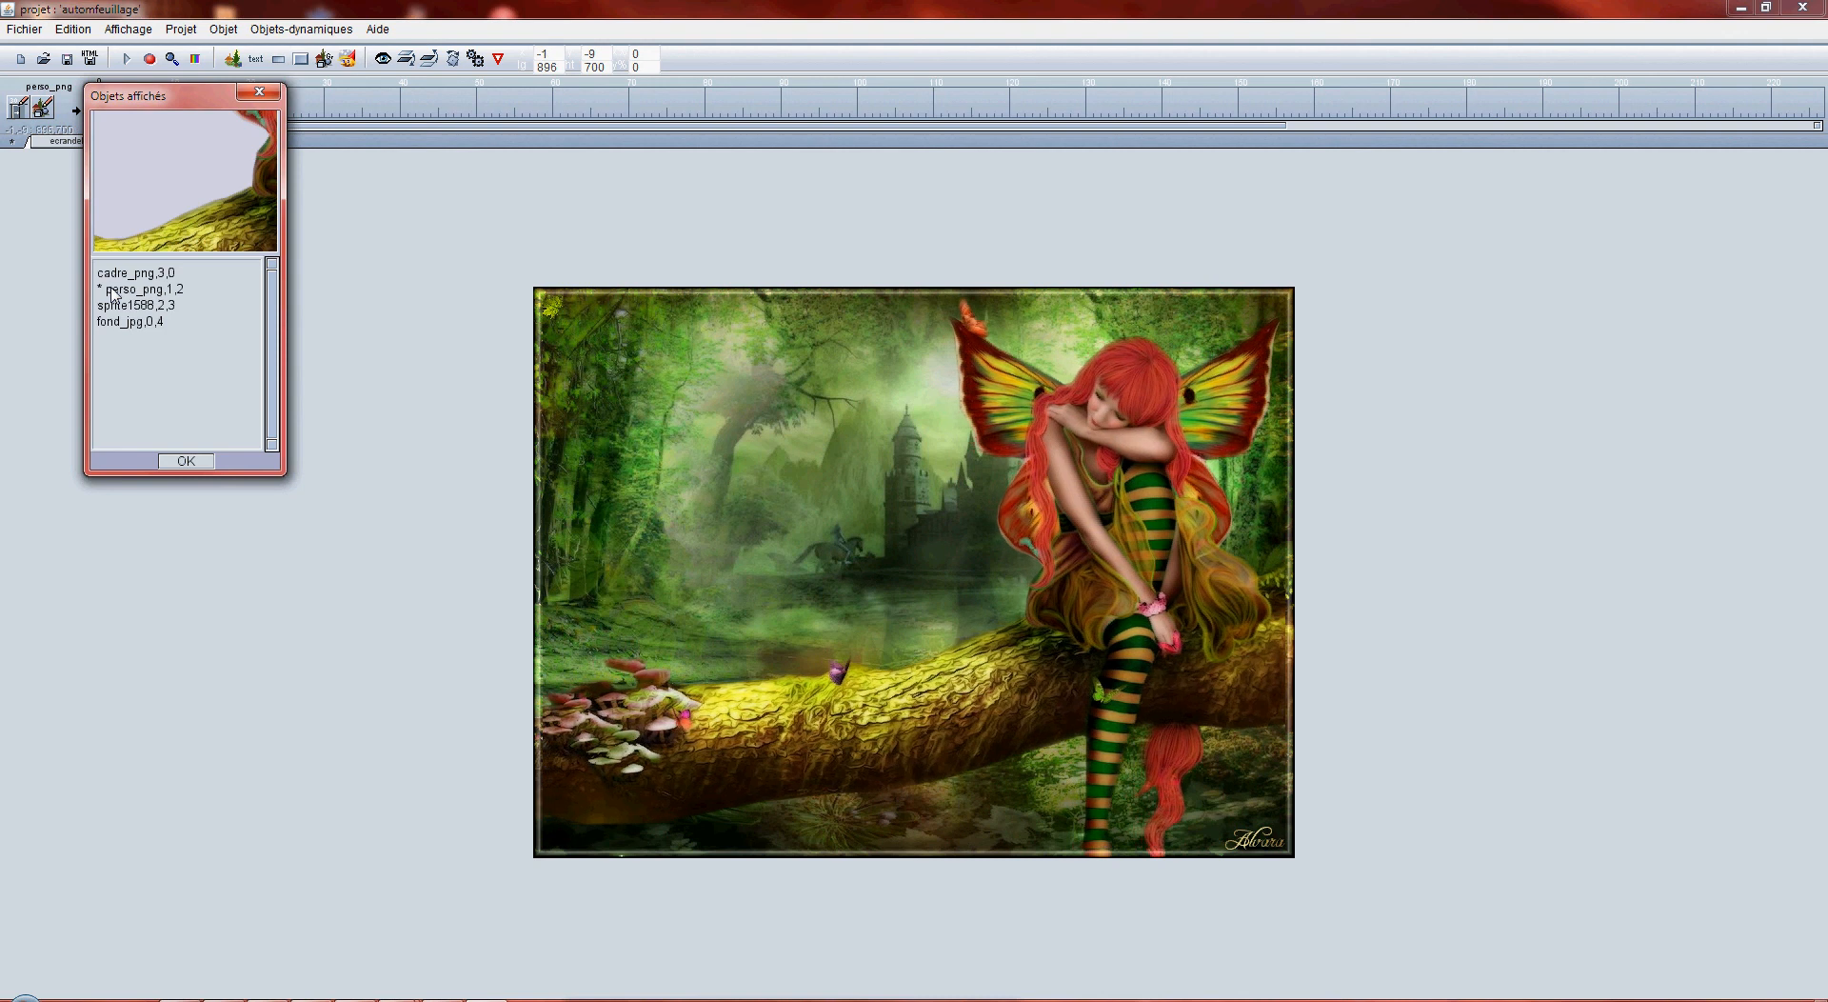
key(Right)
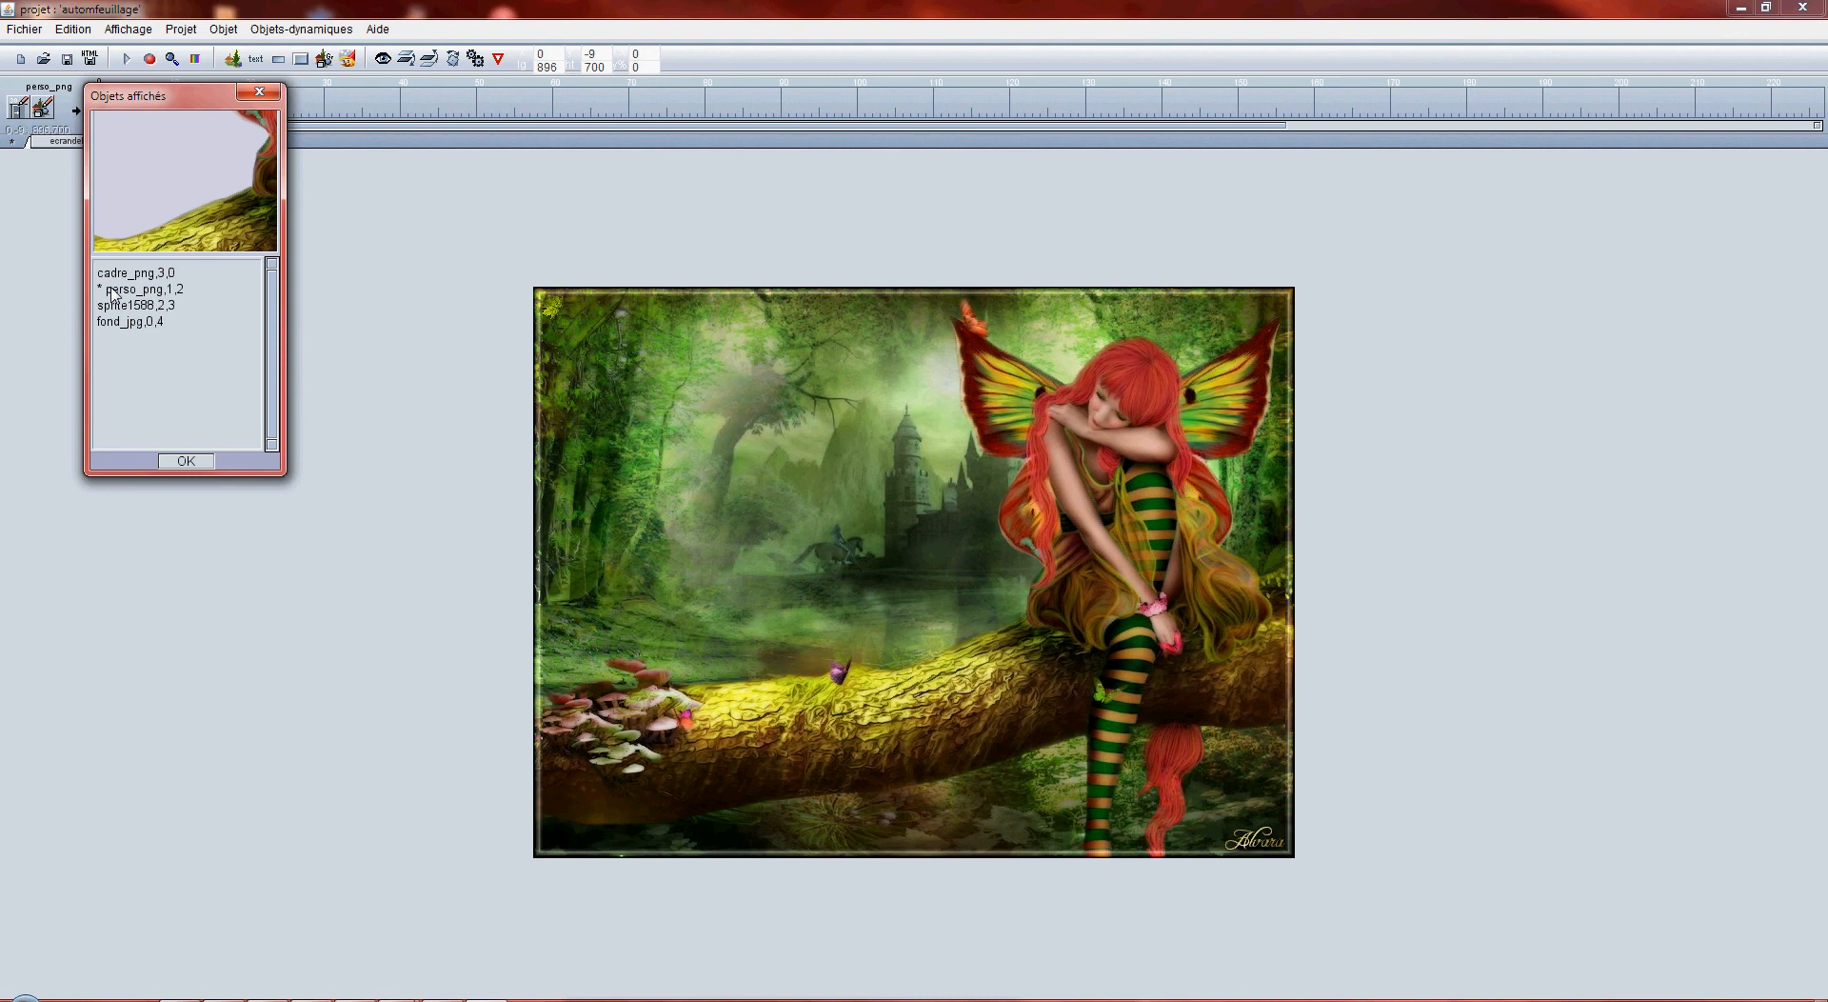
- Lower the fairy slightly to a vertical position of -4 and close the object list
key(Down)
key(Down)
key(Down)
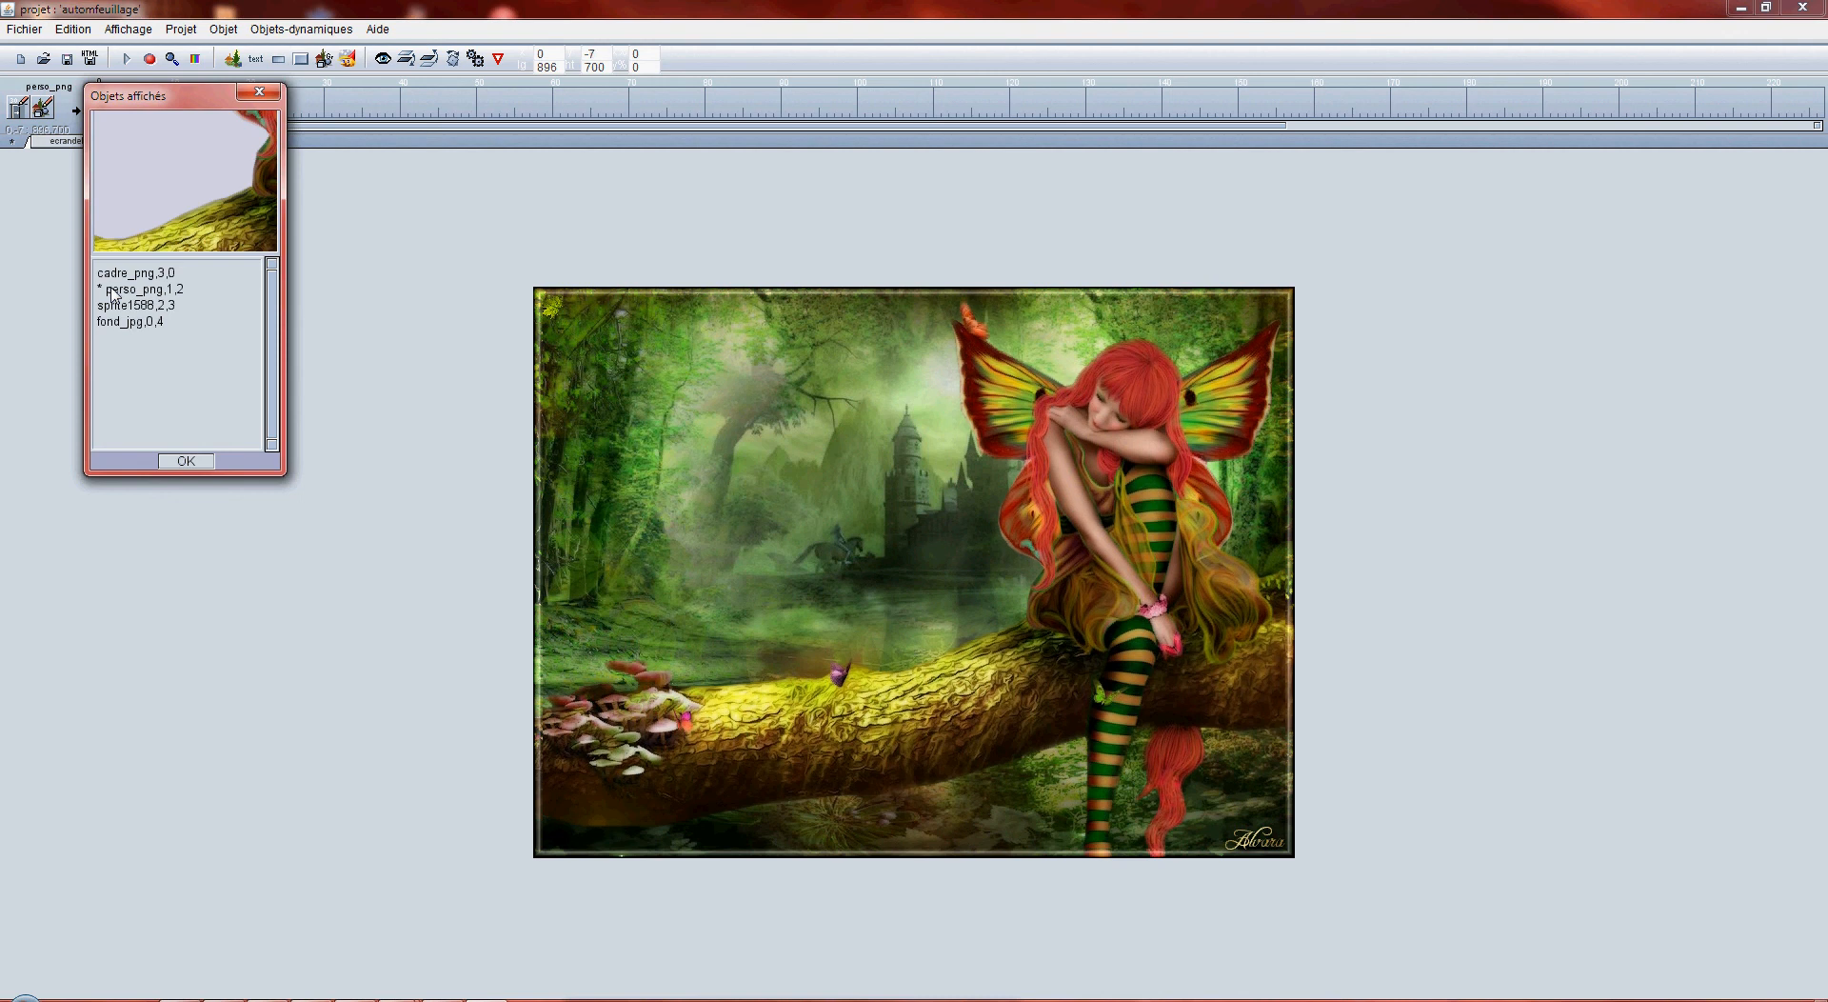
key(Down)
key(Down)
key(Down)
key(Up)
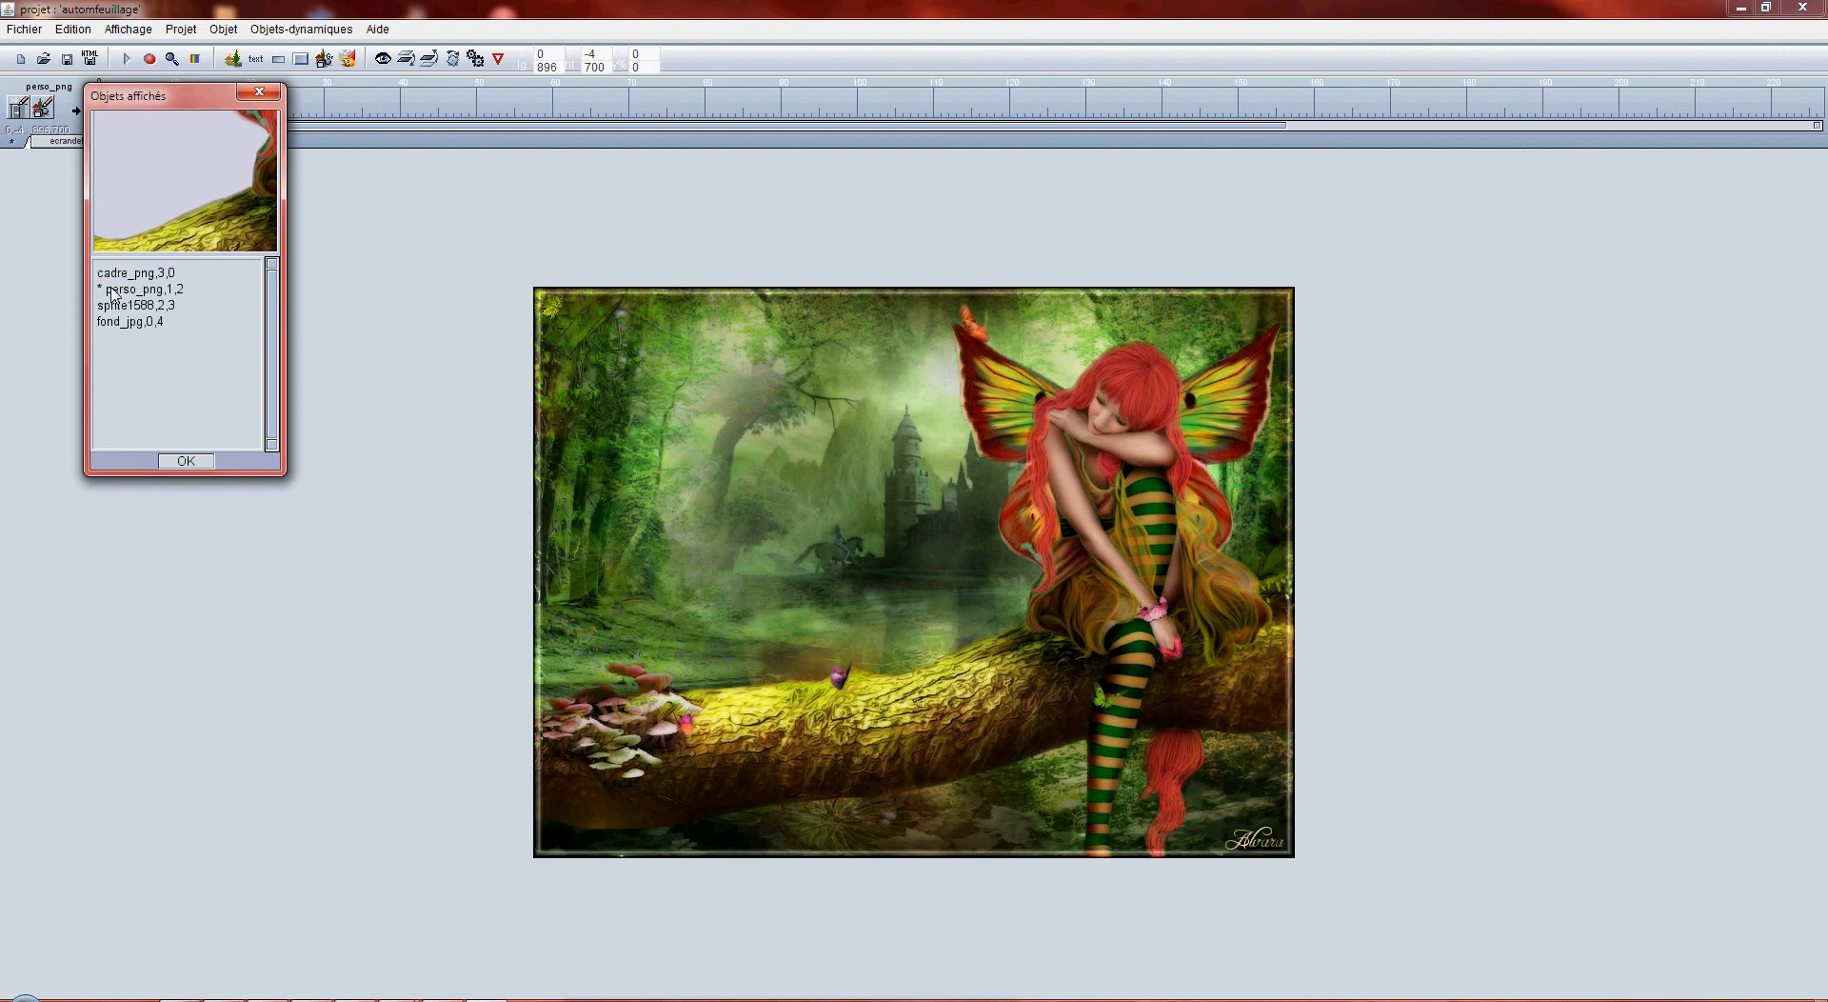
click(187, 462)
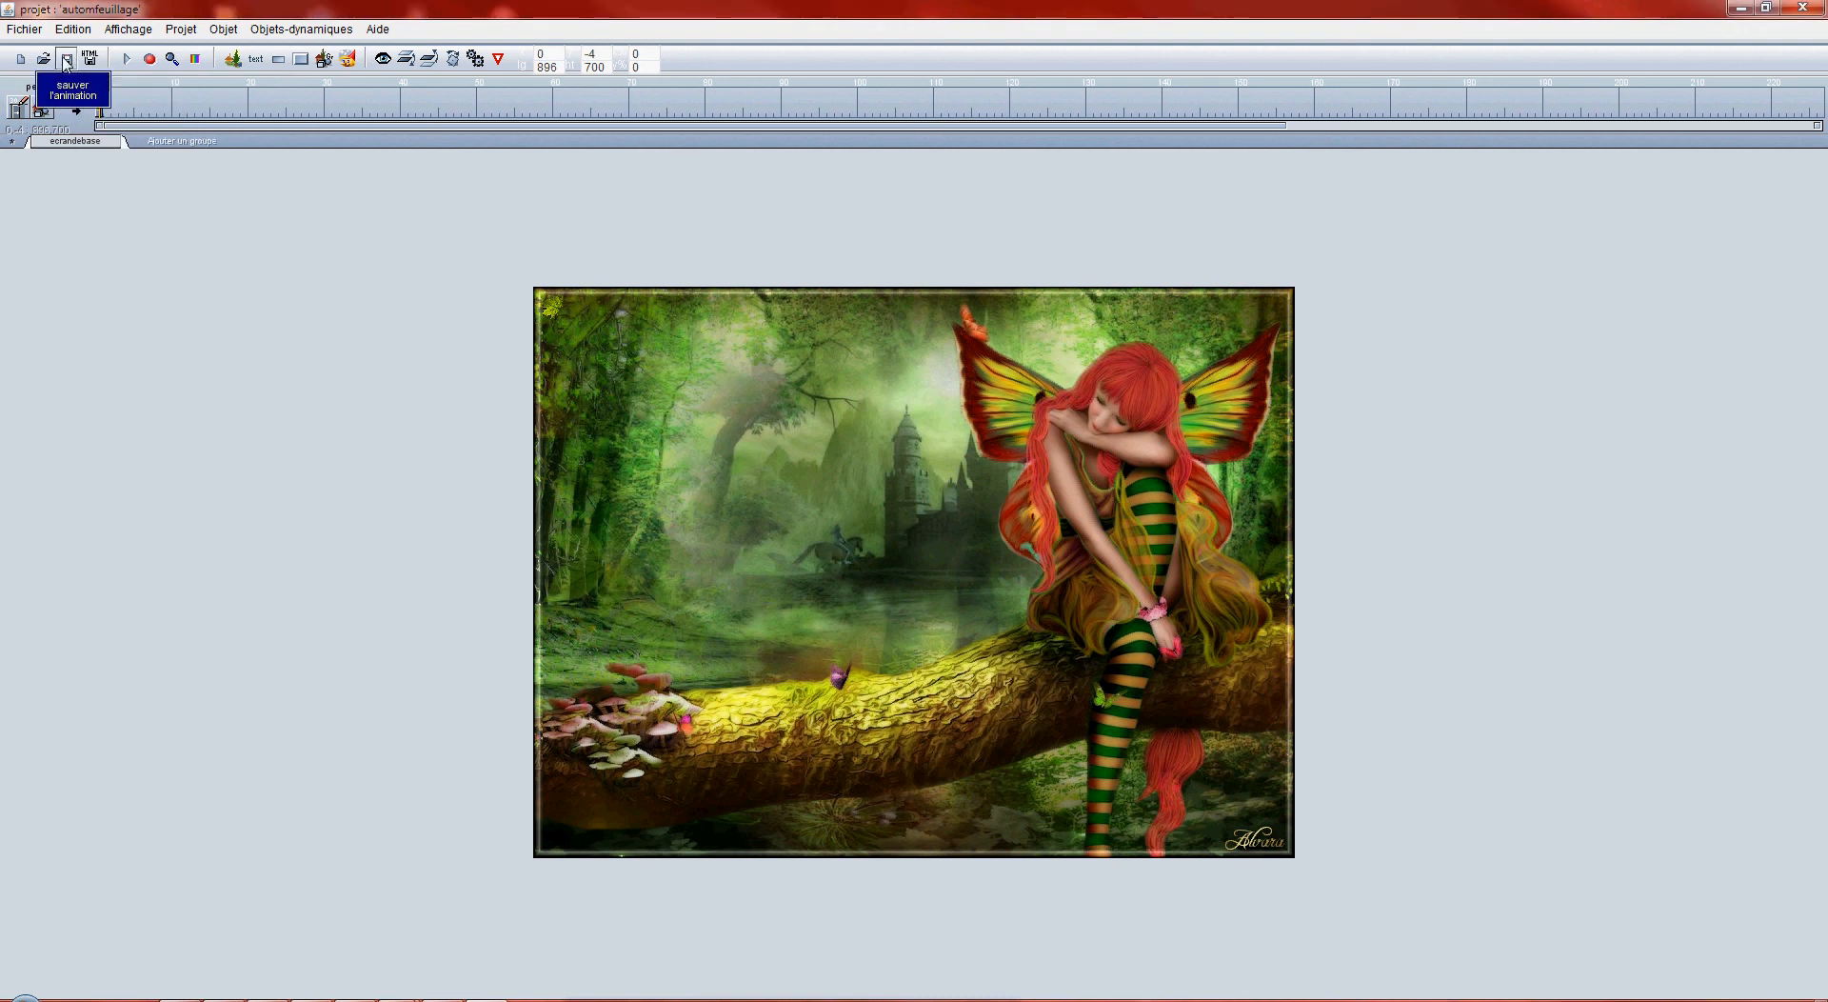
- Save the animation, play it to check the framed scene with falling leaves, and close the preview
click(67, 60)
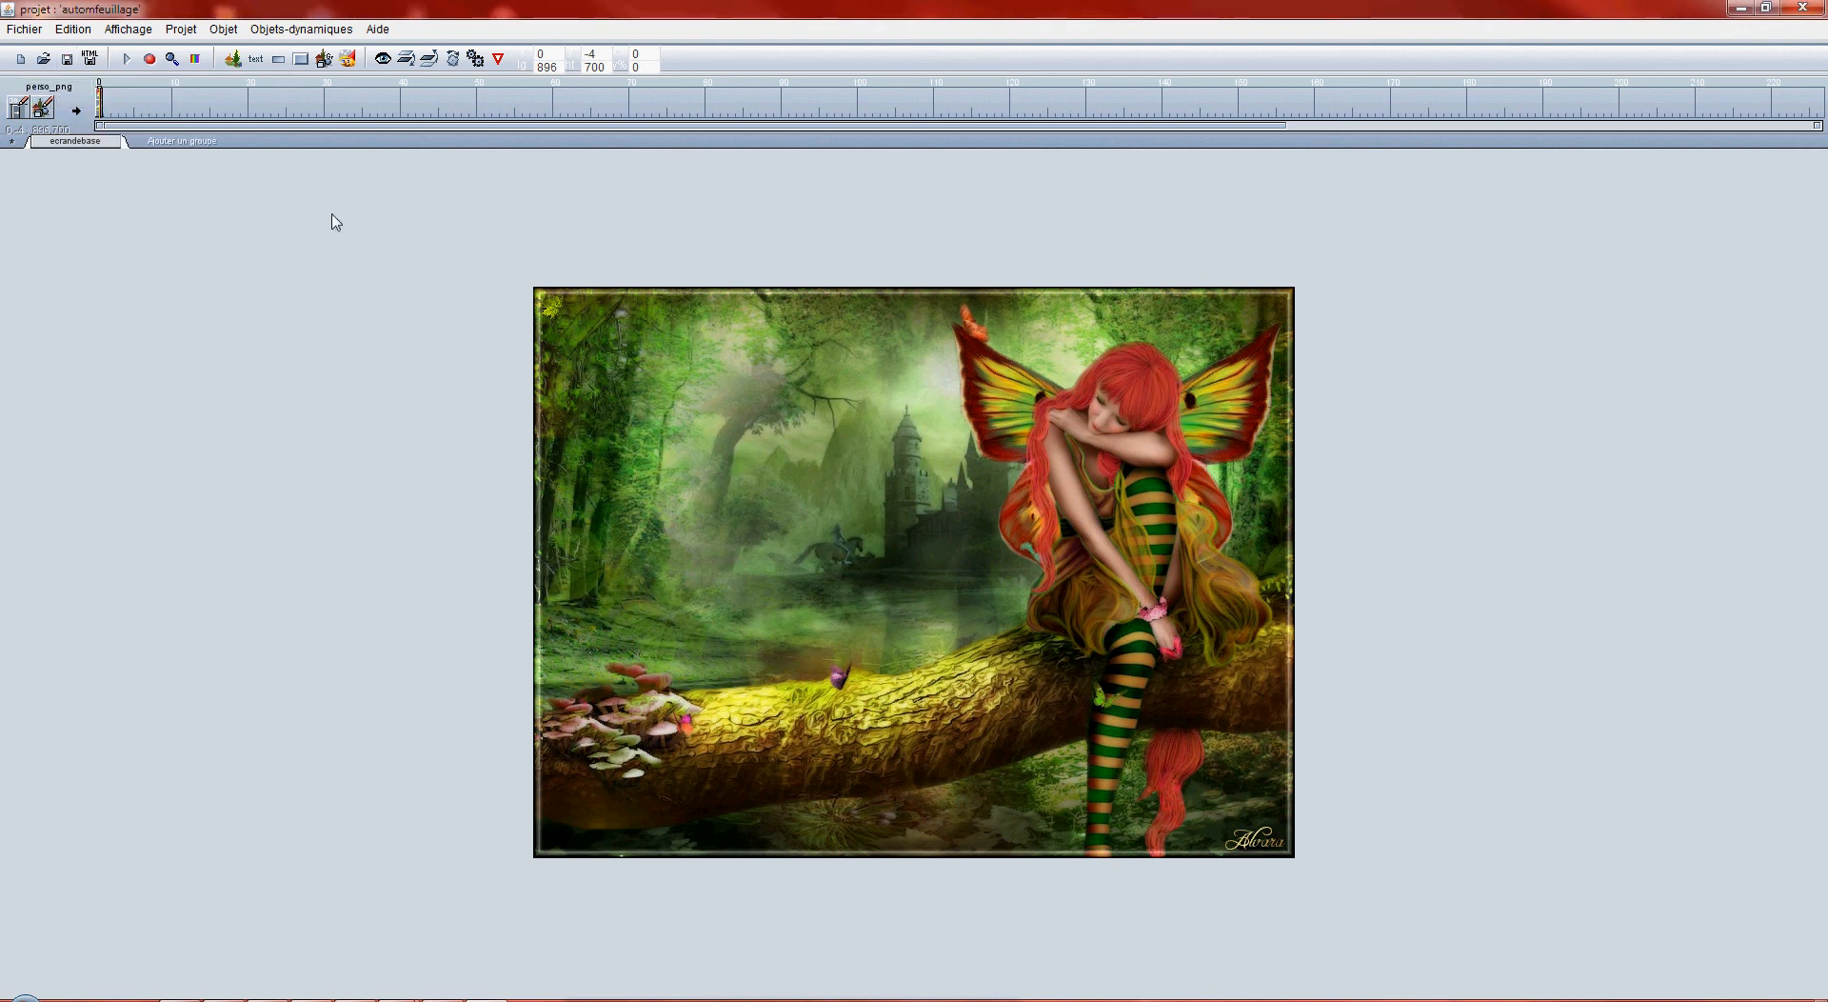
click(127, 59)
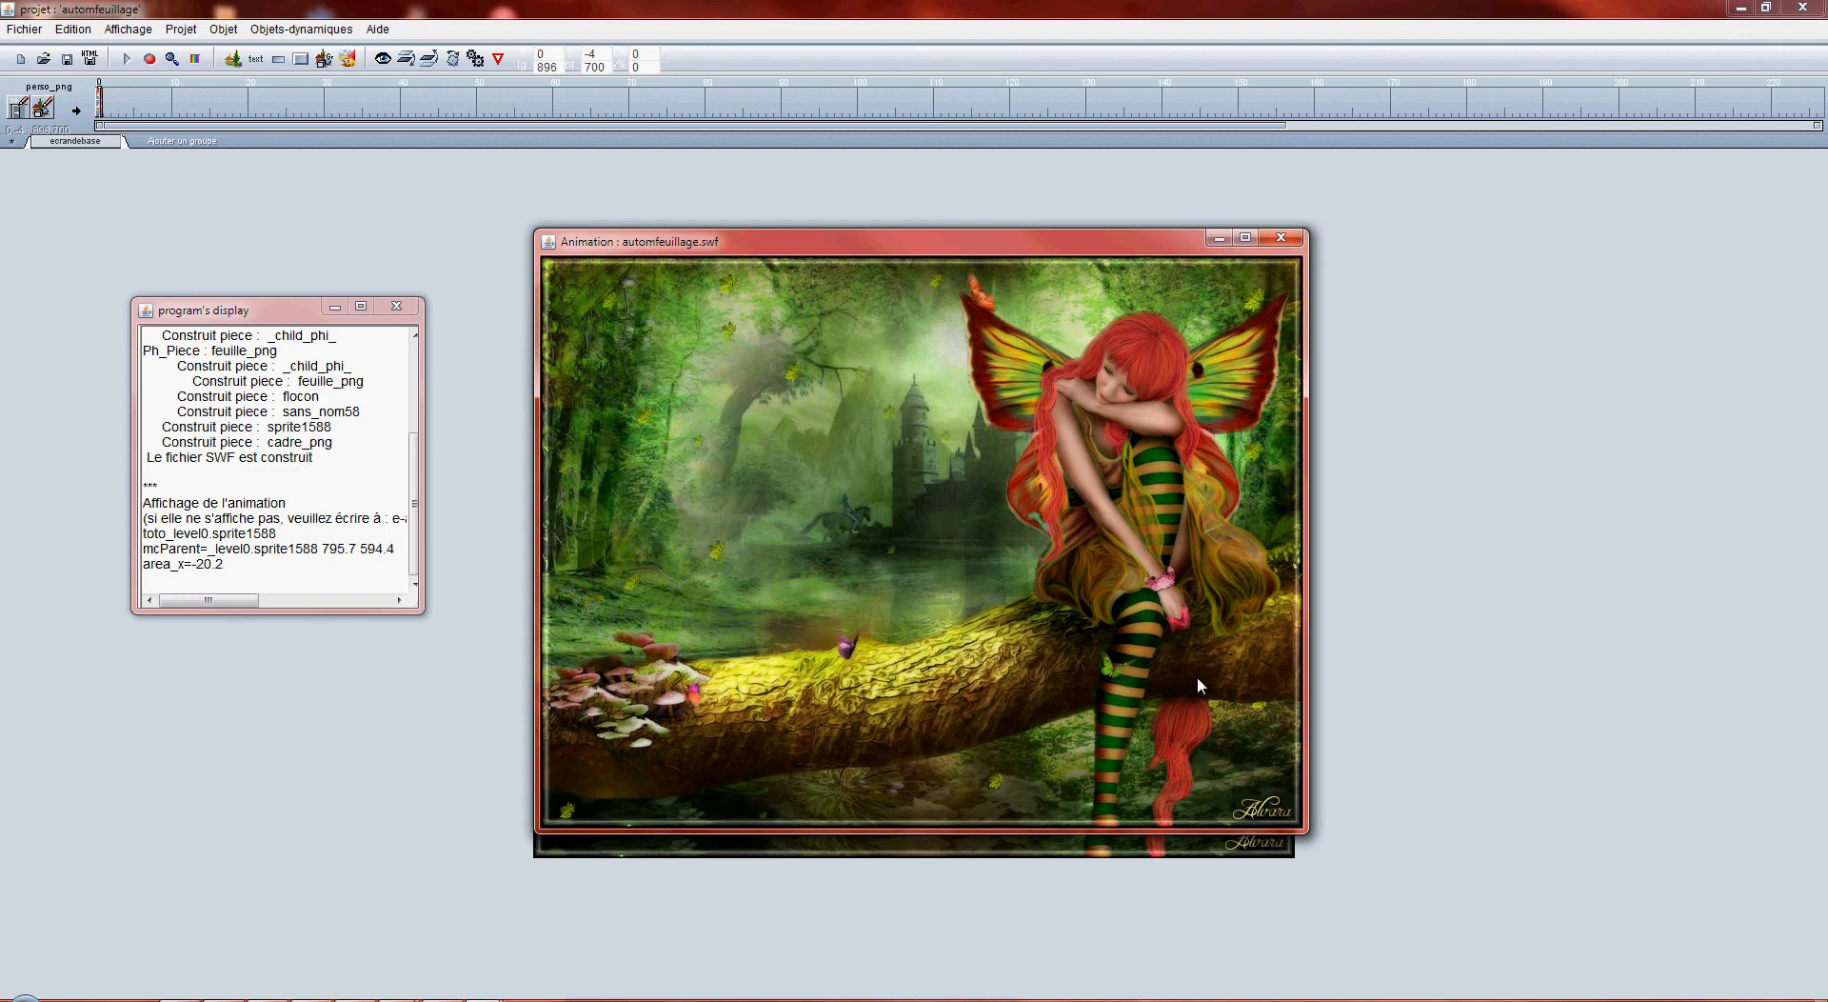
click(1282, 240)
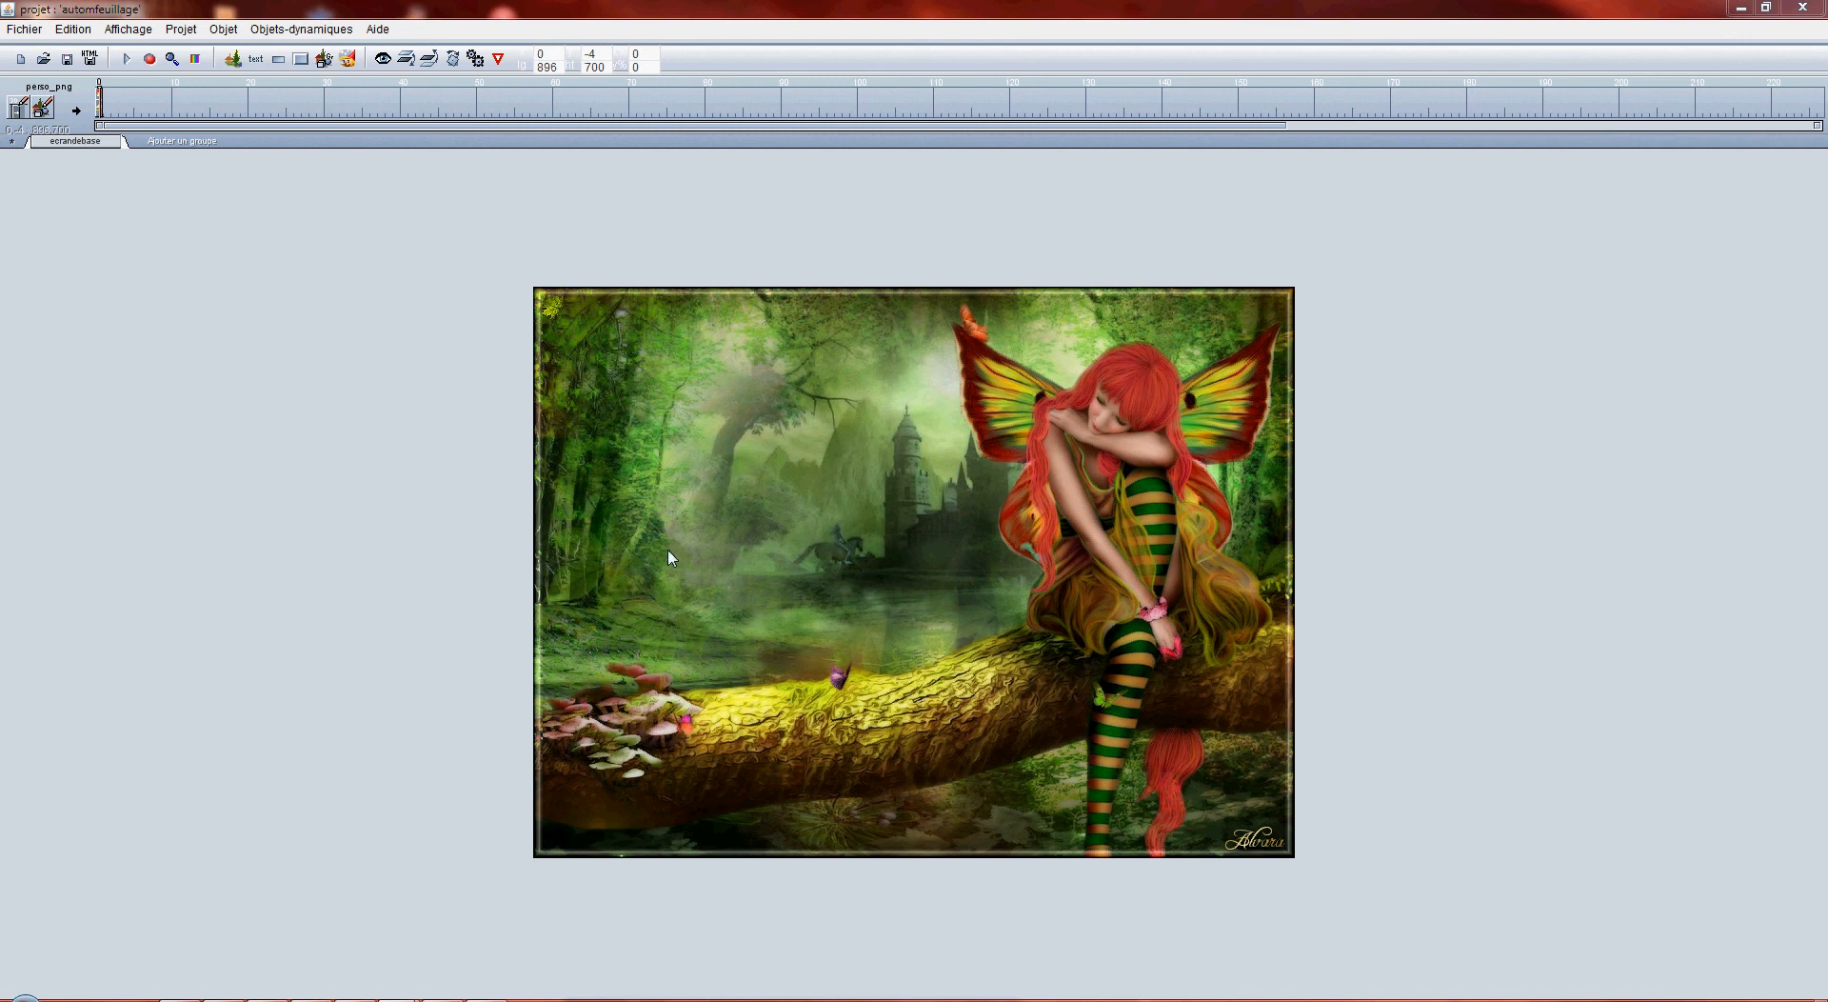
- Export the animation as an HTML page with its Flash file into the user folder and close the output window
click(95, 63)
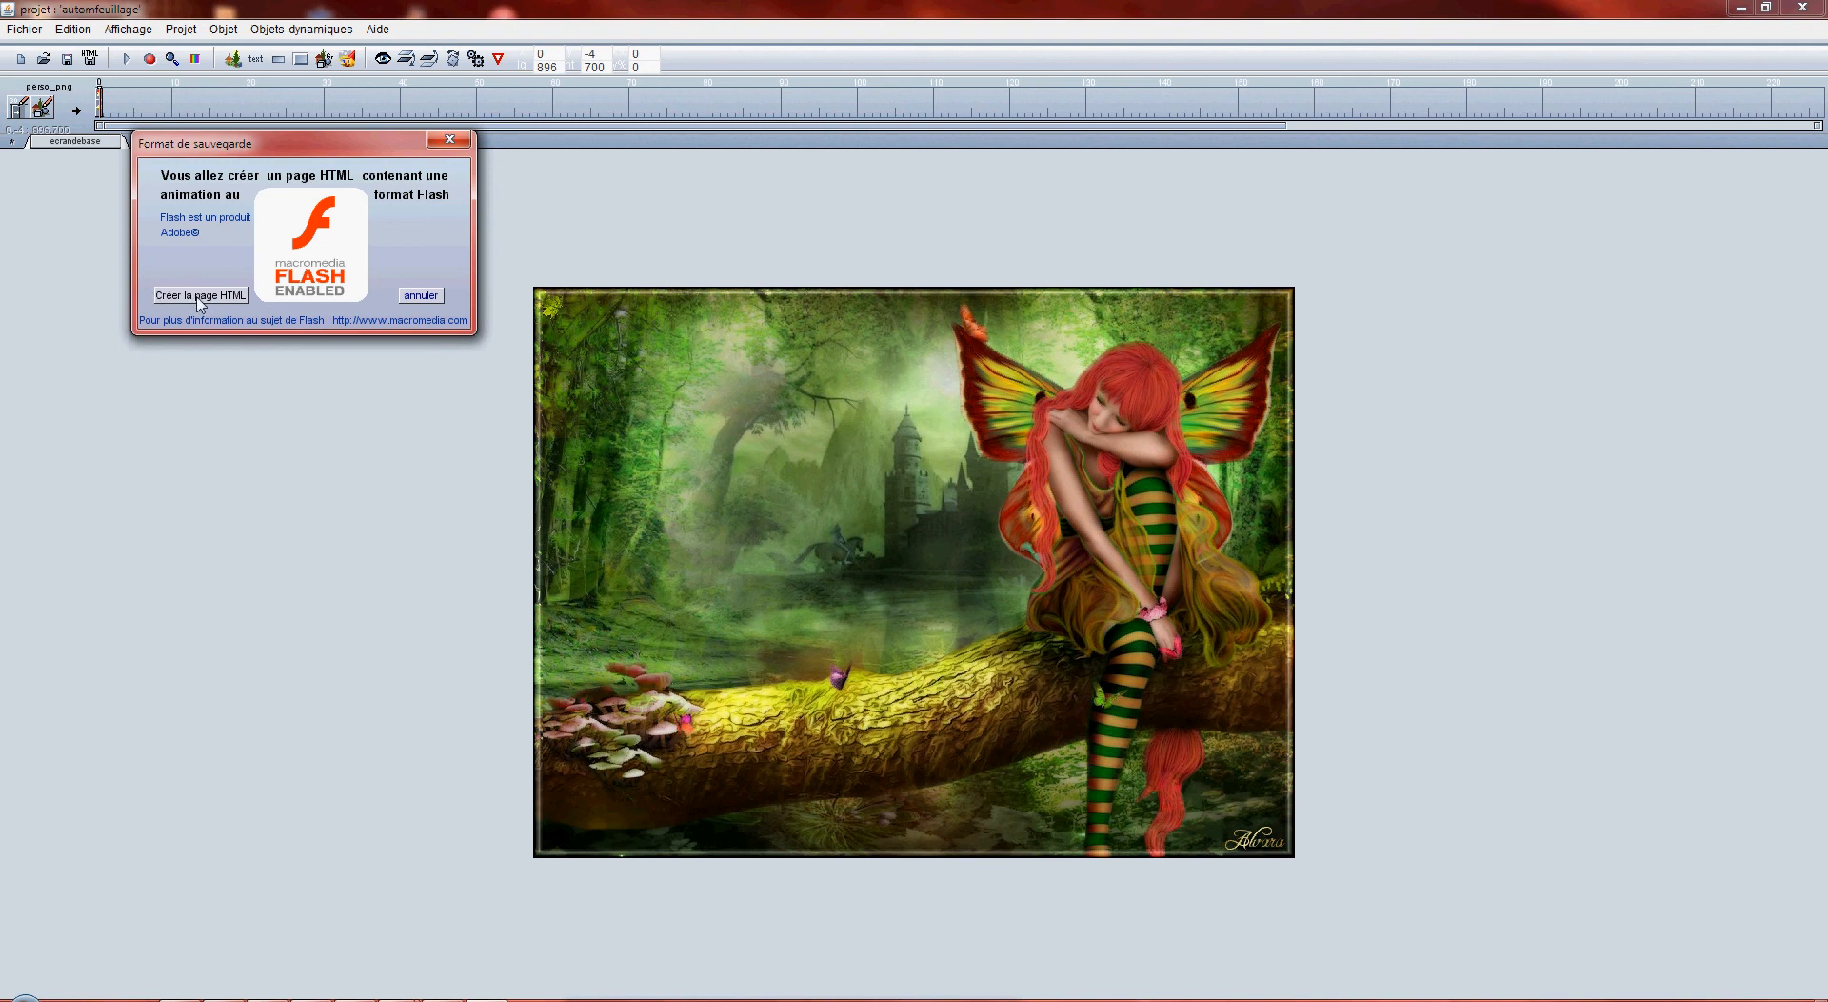
click(198, 301)
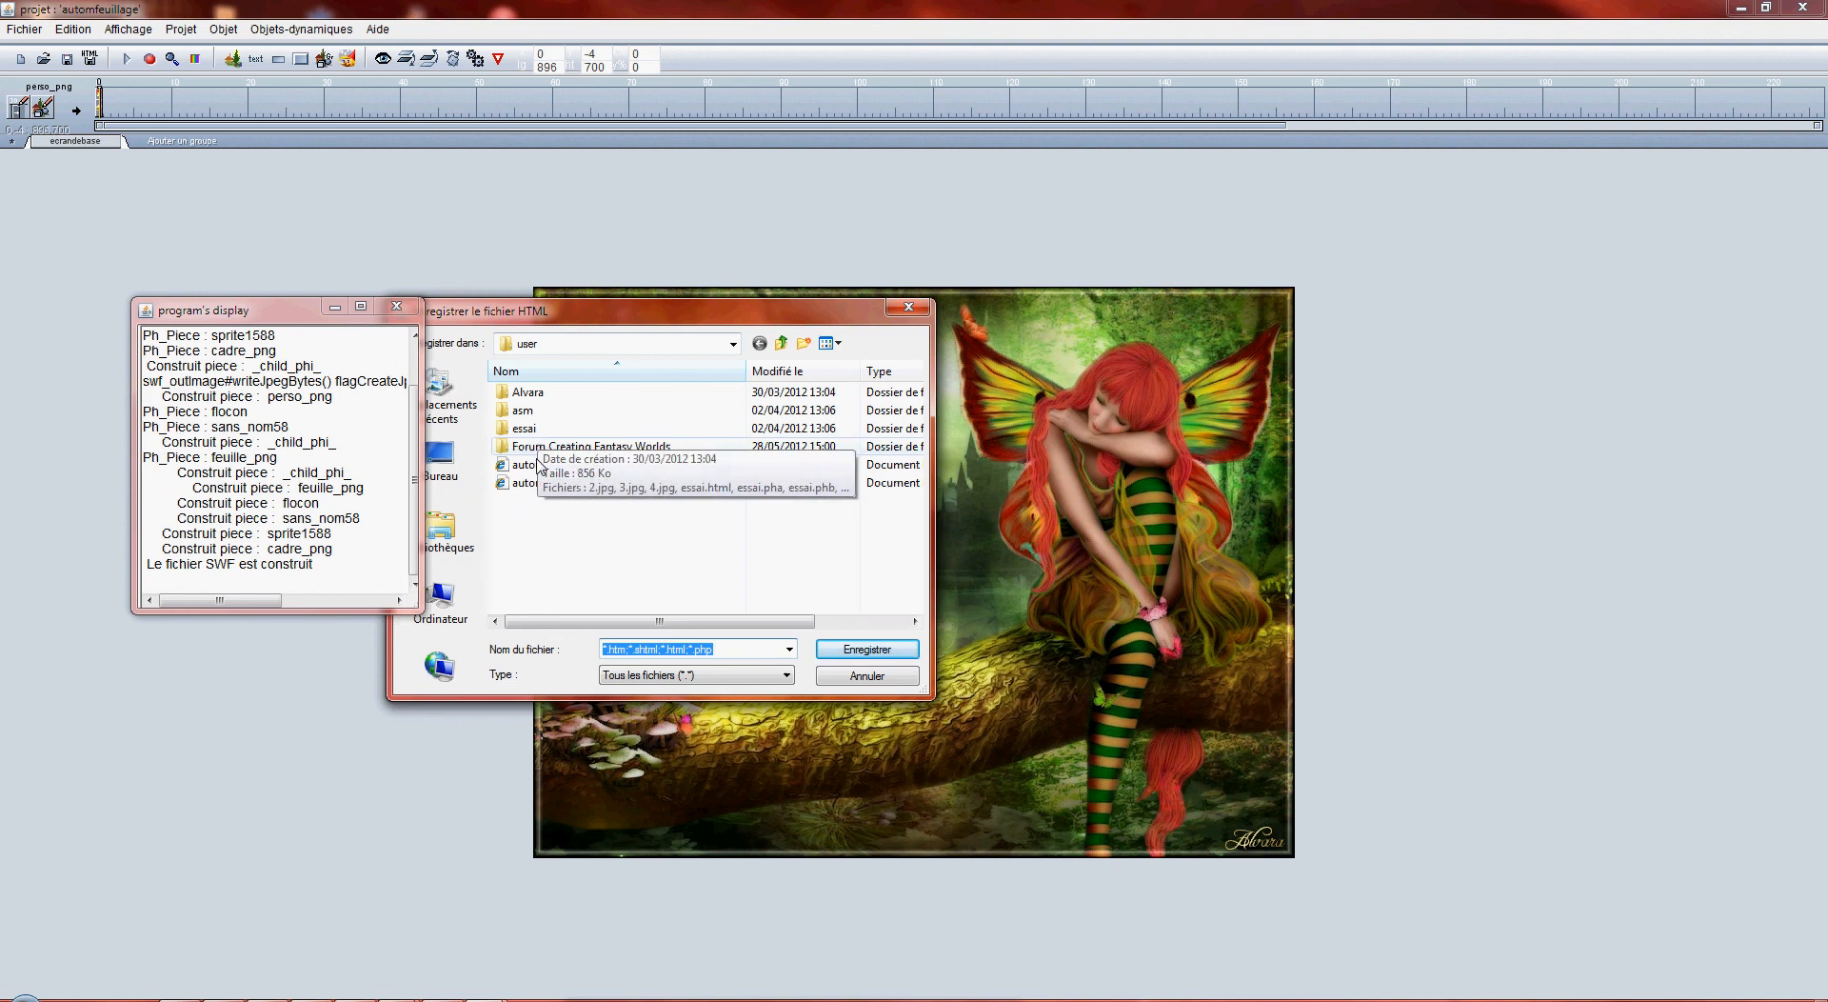
click(867, 651)
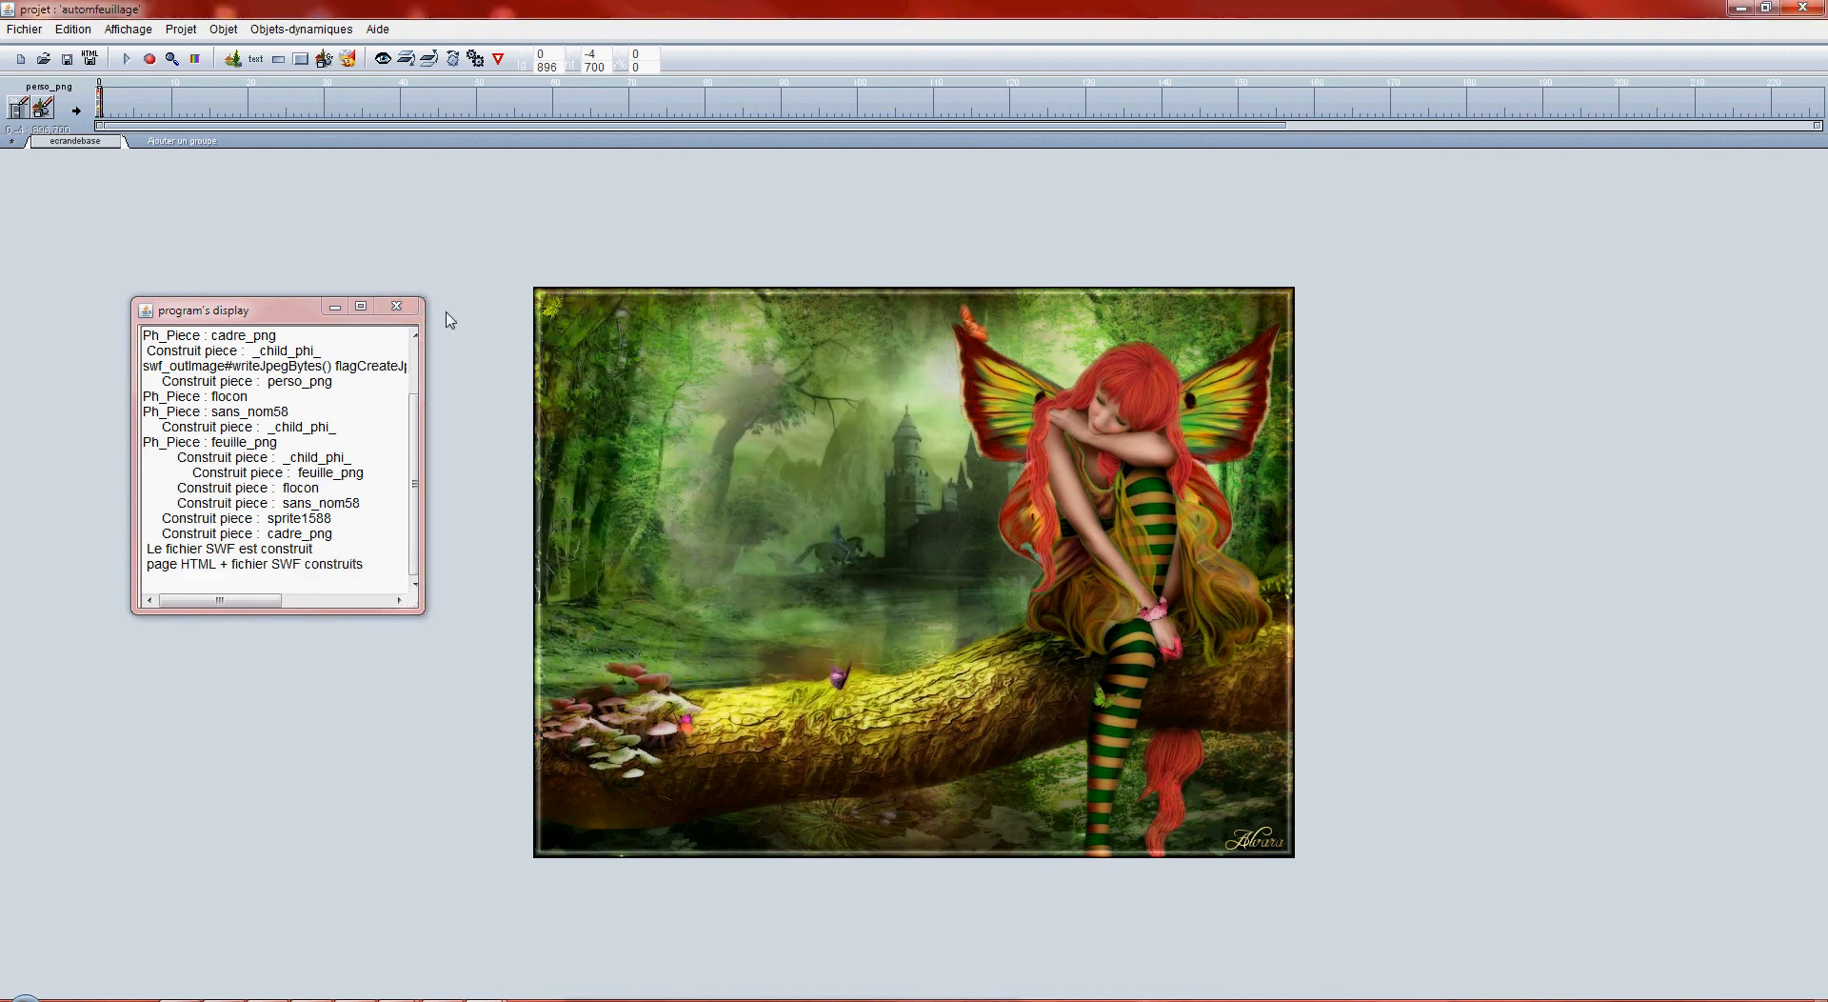
click(396, 305)
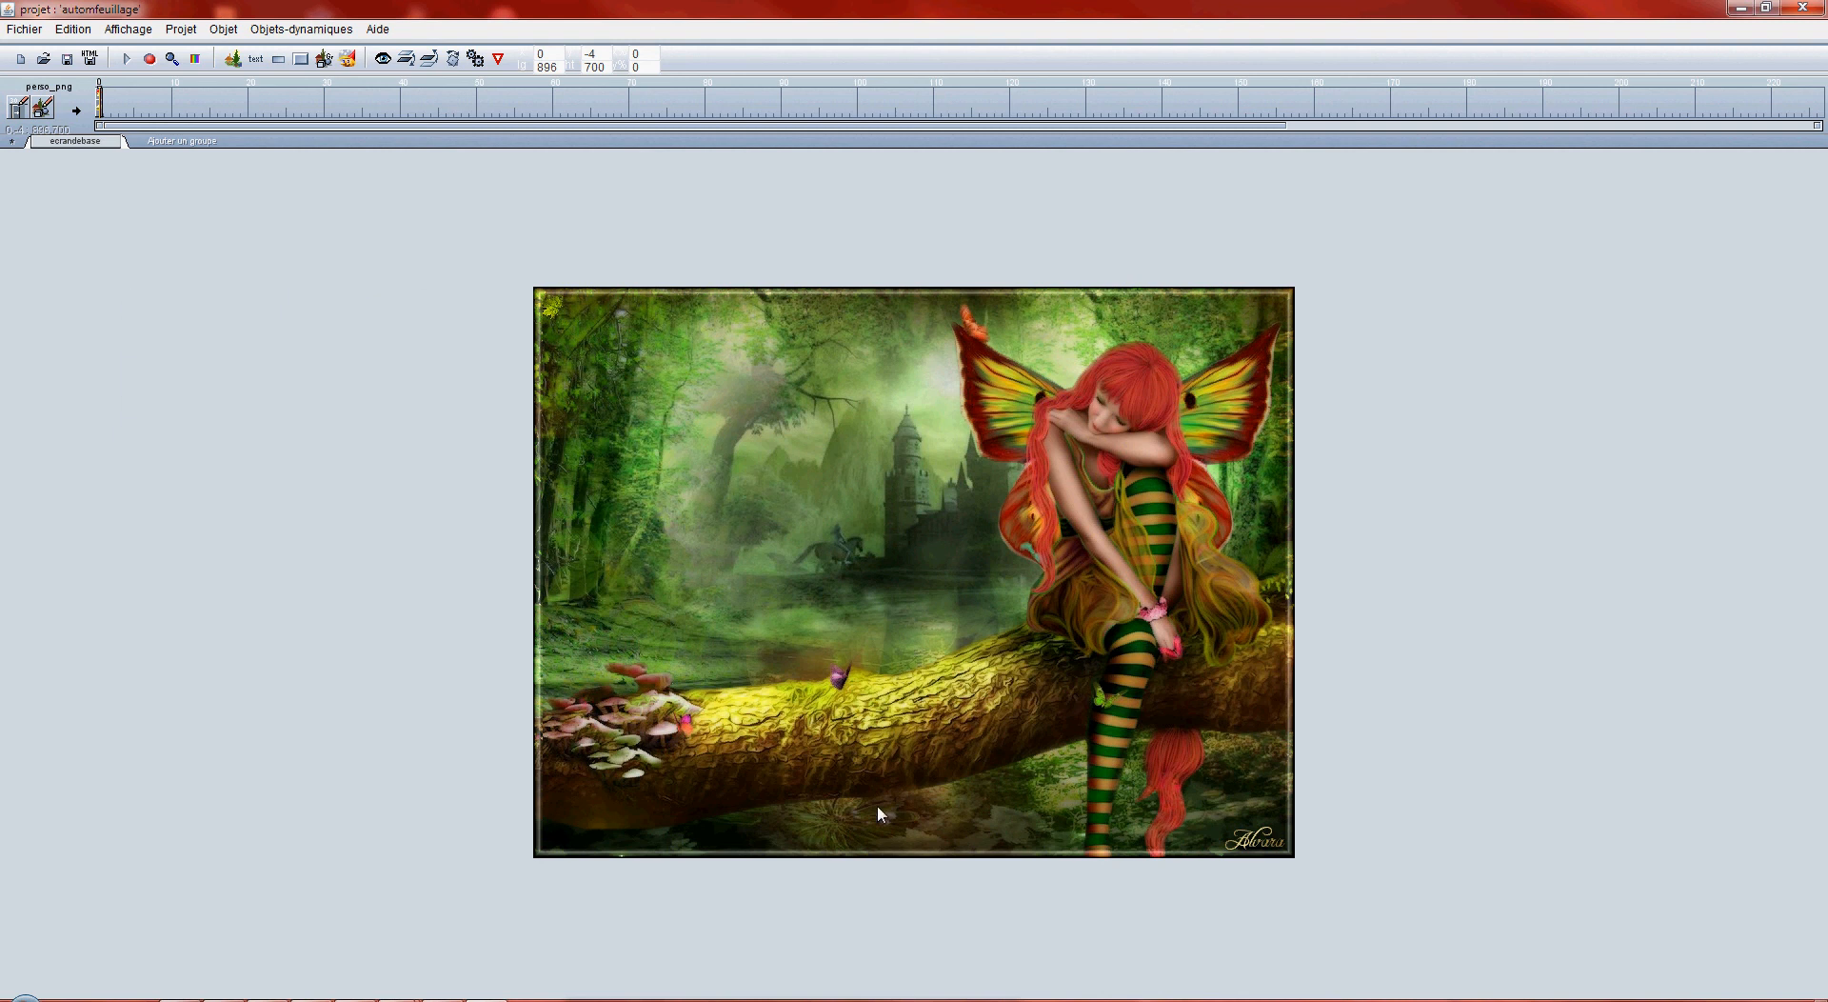